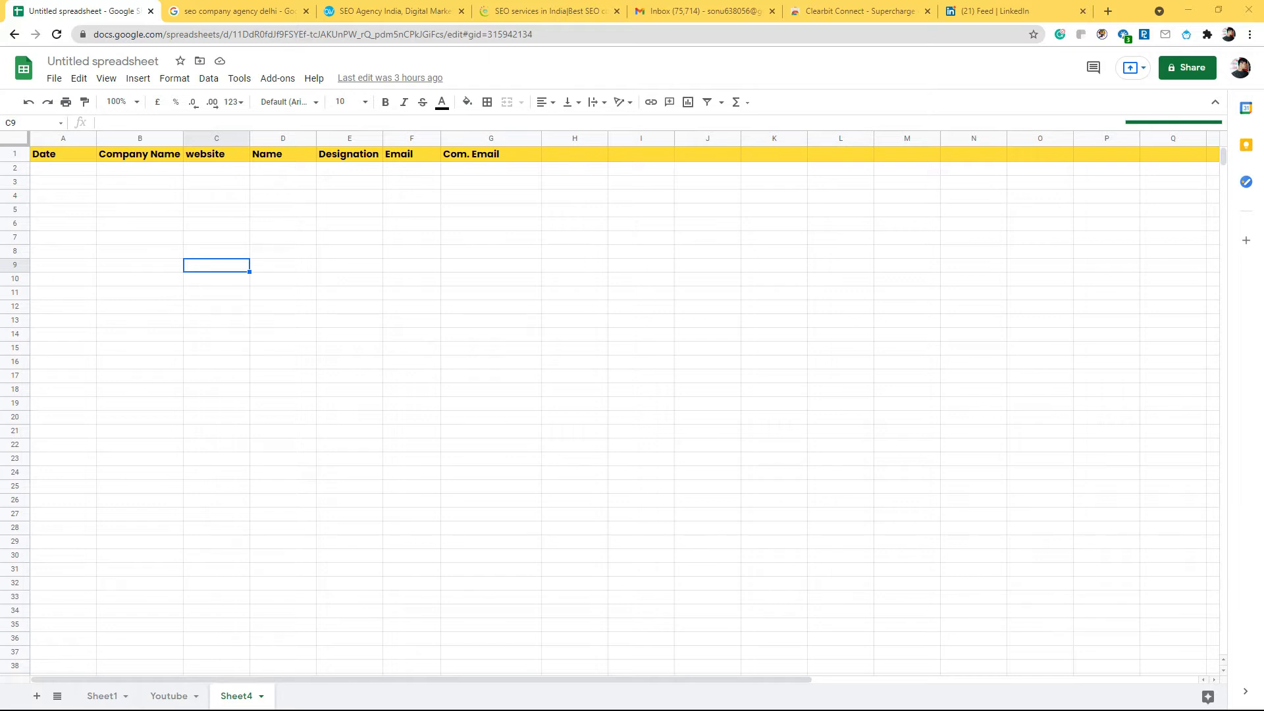
{"action": "key", "text": "Down"}
{"action": "left_click", "coordinate": [216, 169]}
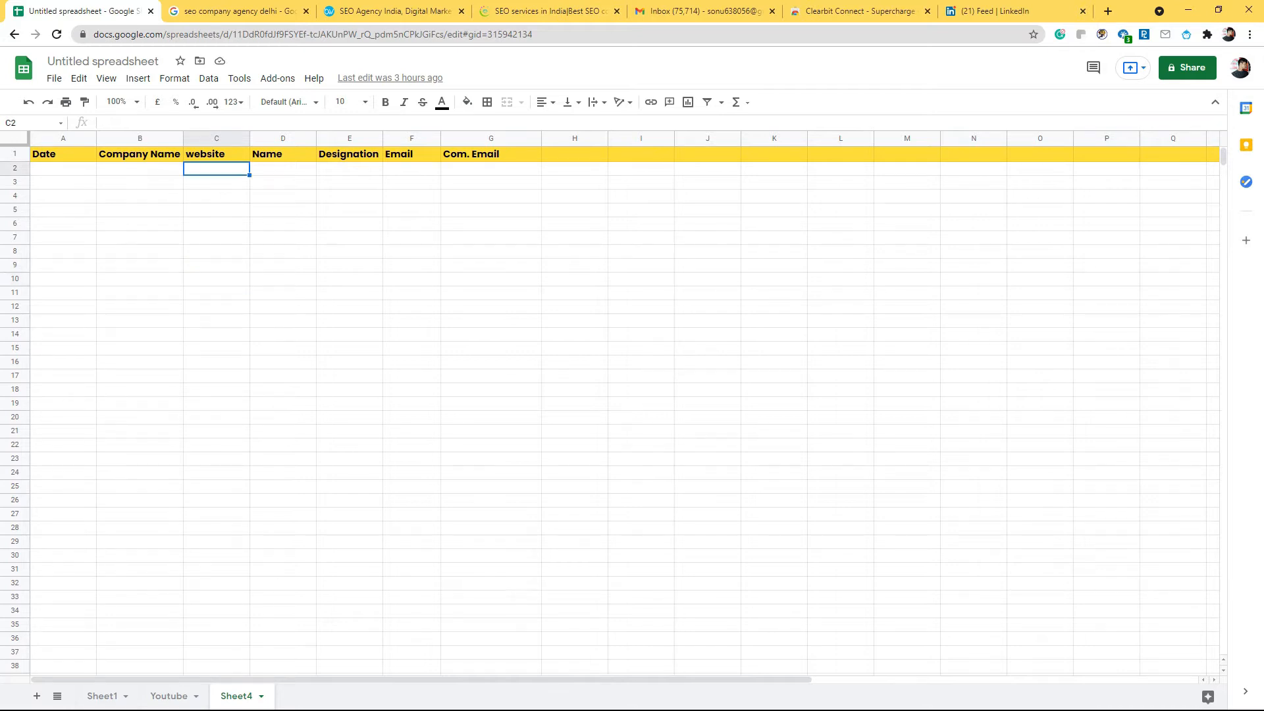
{"action": "left_click", "coordinate": [284, 168]}
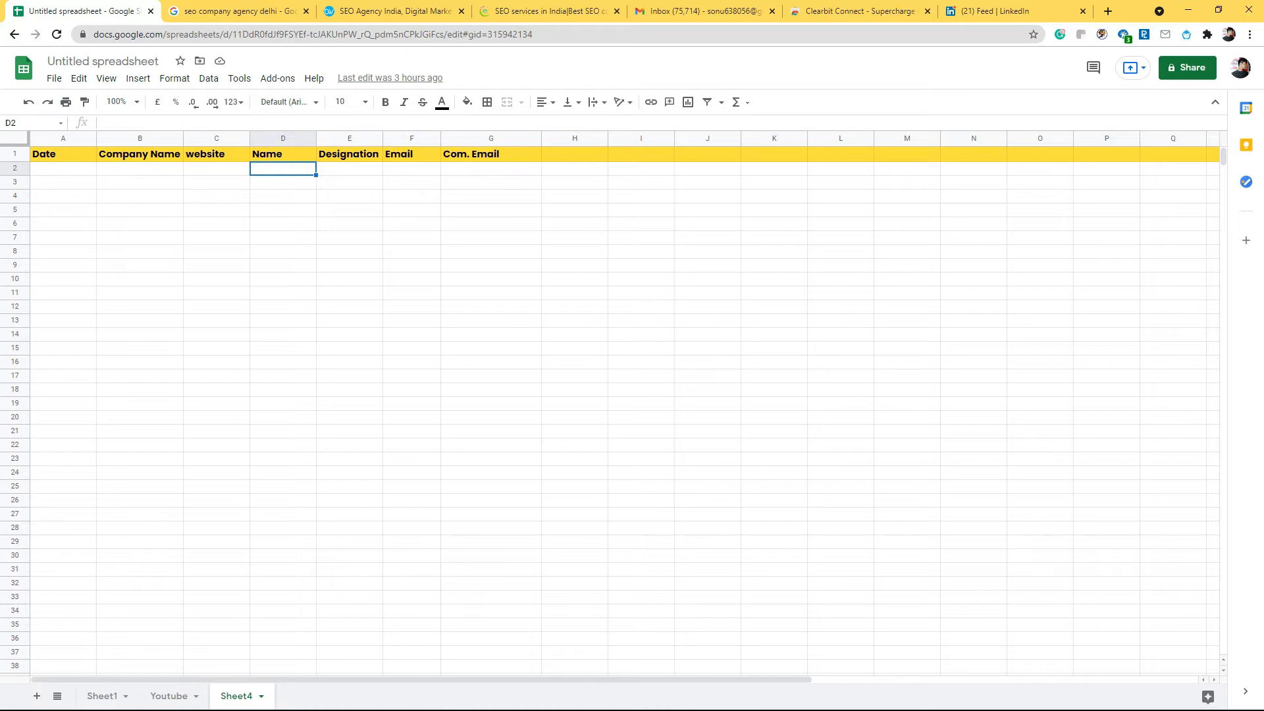
Open the full local business list from the "seo company agency delhi" Google results and look through the listed agencies
{"action": "left_click", "coordinate": [212, 11]}
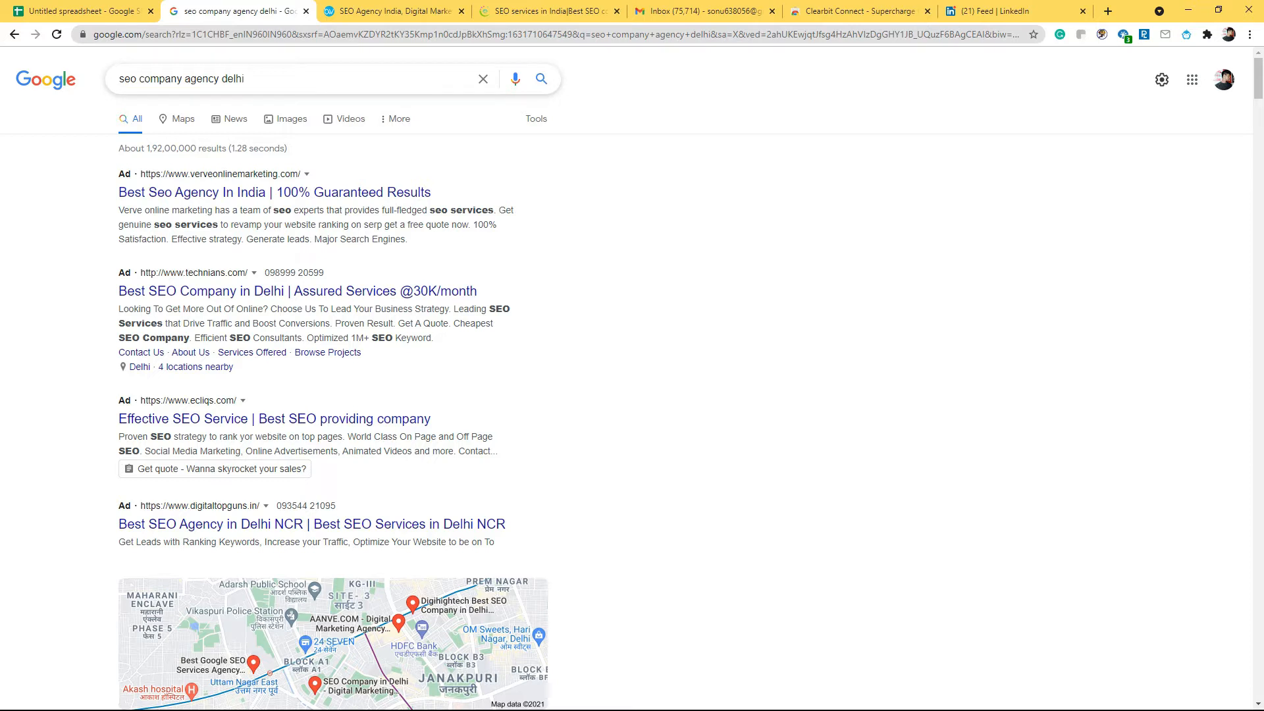
{"action": "left_click_drag", "start_coordinate": [245, 79], "coordinate": [118, 79]}
{"action": "left_click", "coordinate": [245, 78]}
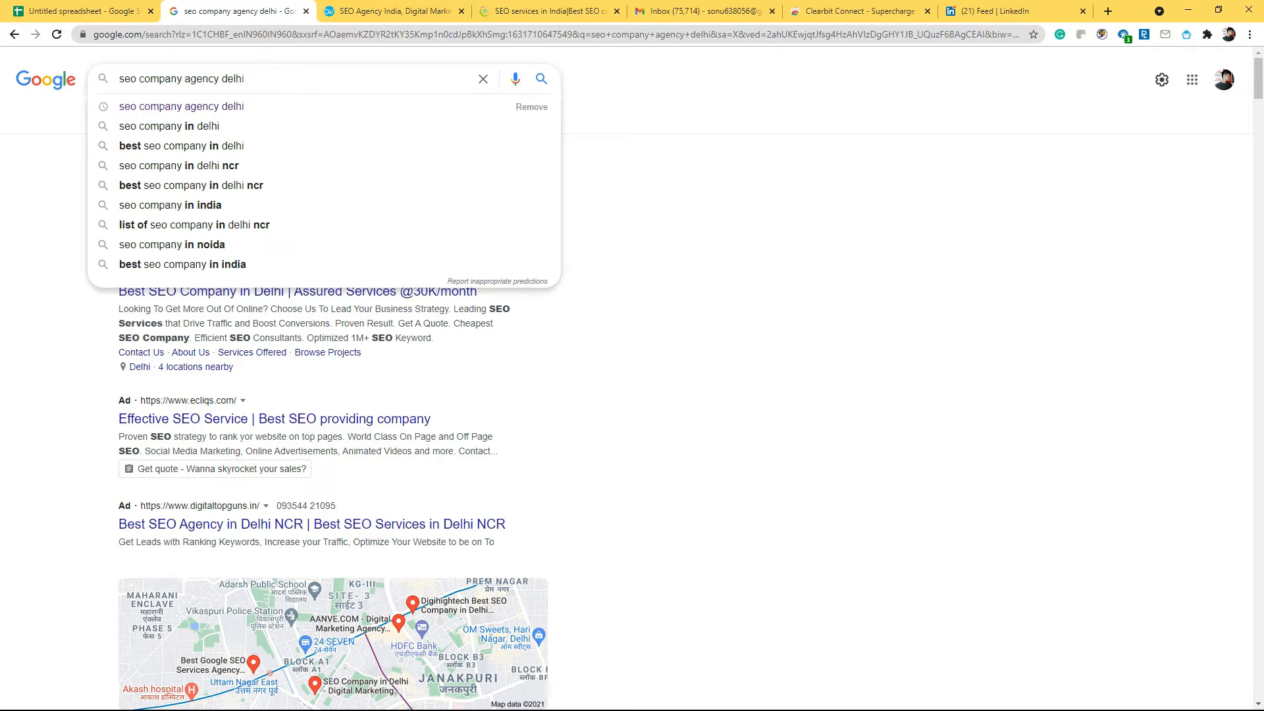
{"action": "double_click", "coordinate": [596, 188]}
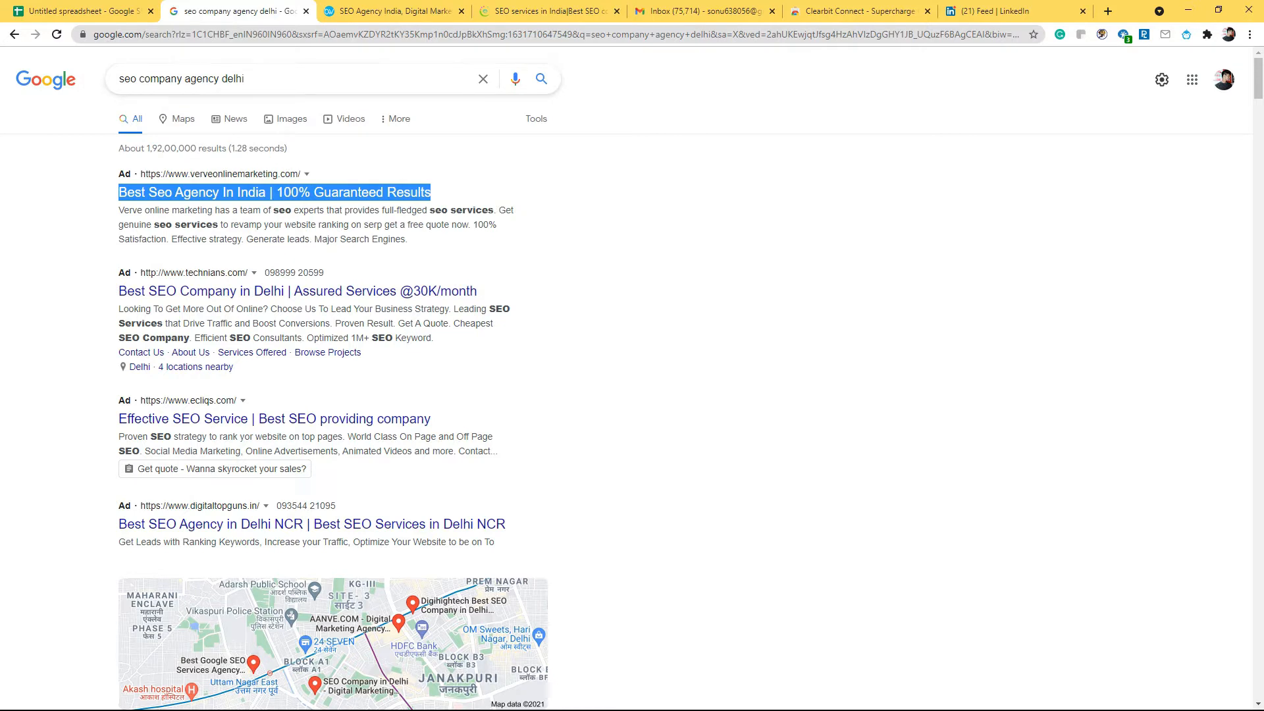
{"action": "scroll", "coordinate": [333, 395], "scroll_direction": "down", "scroll_amount": 7}
{"action": "left_click", "coordinate": [333, 557]}
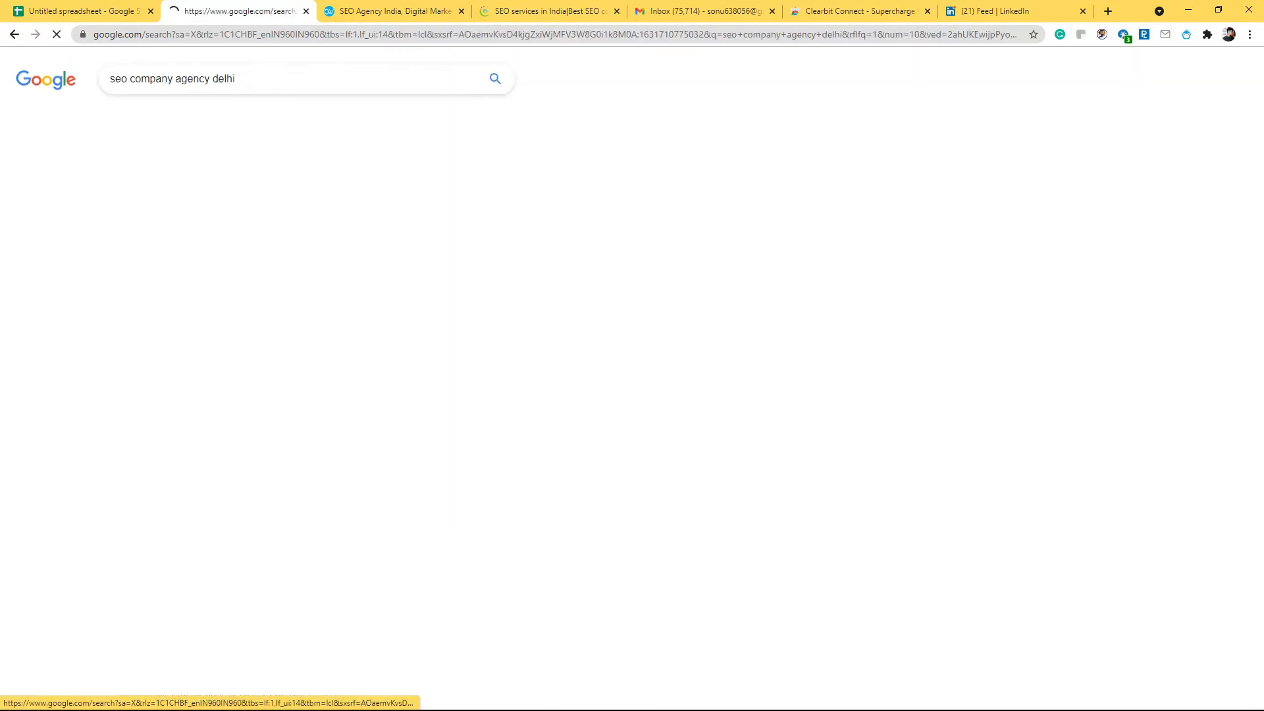
{"action": "scroll", "coordinate": [183, 283], "scroll_direction": "down", "scroll_amount": 1}
{"action": "scroll", "coordinate": [132, 296], "scroll_direction": "down", "scroll_amount": 2}
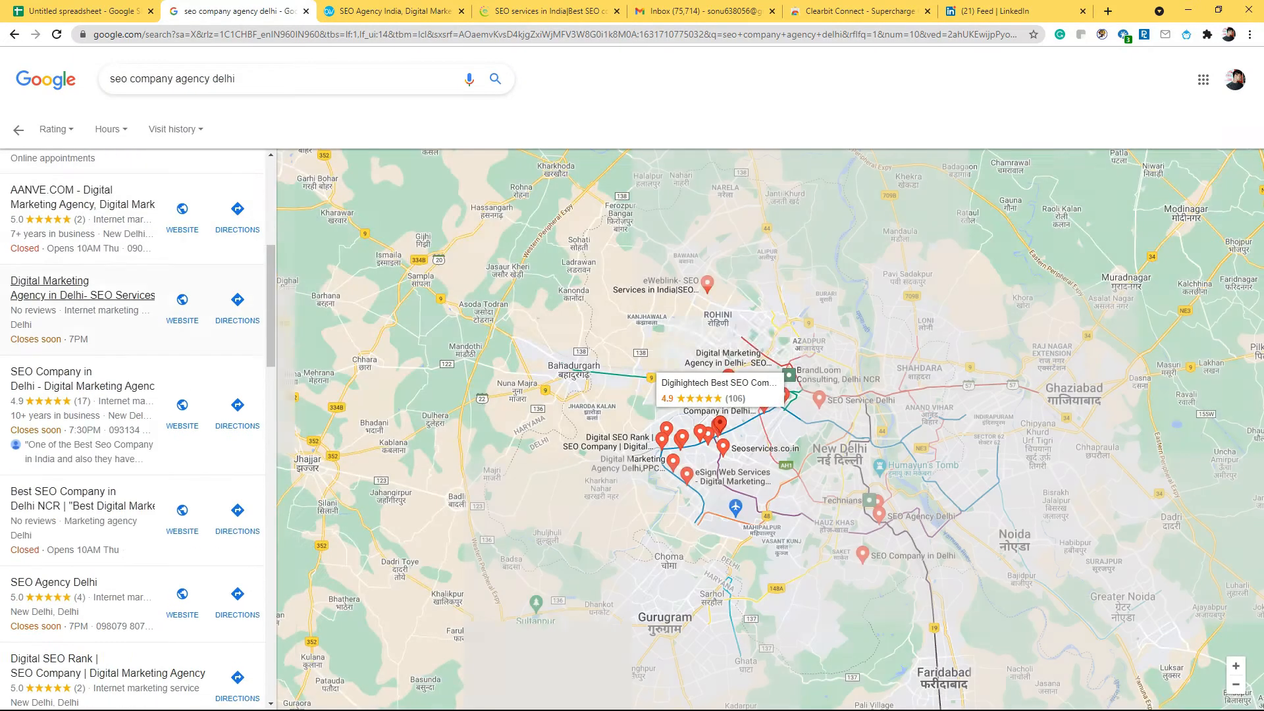
{"action": "scroll", "coordinate": [238, 315], "scroll_direction": "up", "scroll_amount": 1}
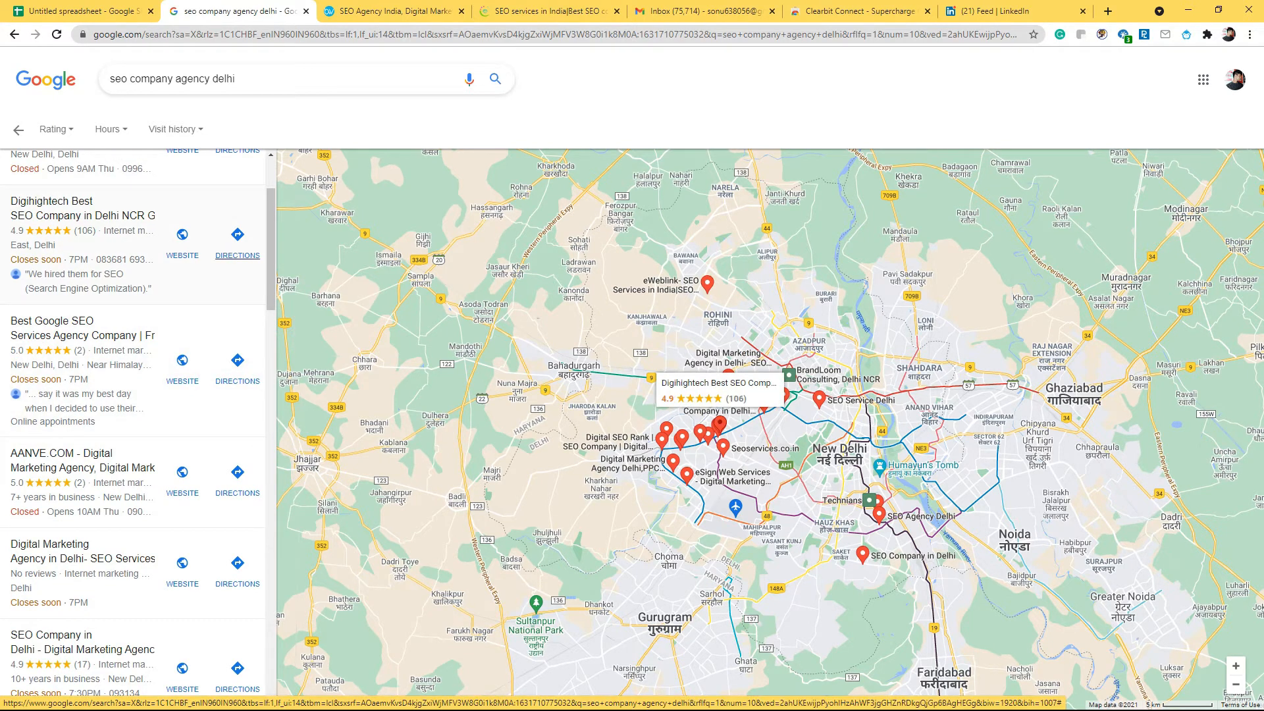
{"action": "scroll", "coordinate": [237, 381], "scroll_direction": "down", "scroll_amount": 1}
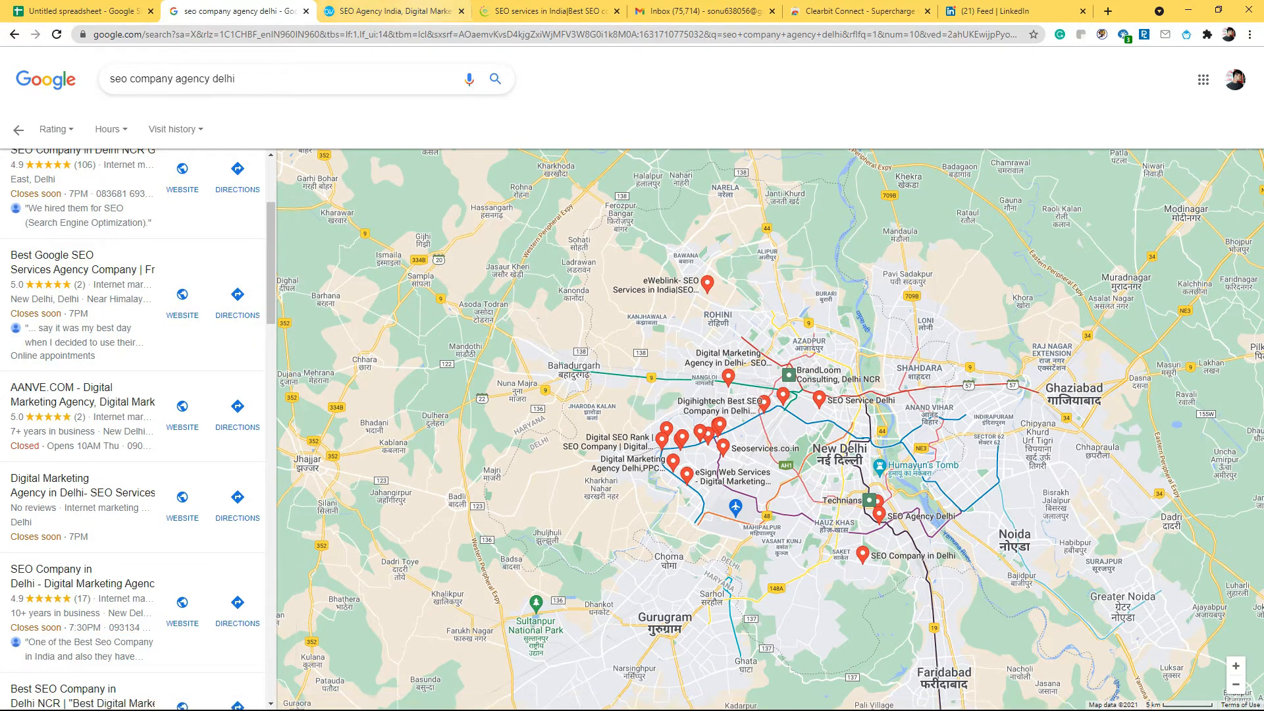
Switch to the Brainwork website at brainworkindia.net, review its homepage down to the footer, and reload the page
{"action": "left_click", "coordinate": [396, 11]}
{"action": "left_click", "coordinate": [546, 11]}
{"action": "left_click", "coordinate": [395, 11]}
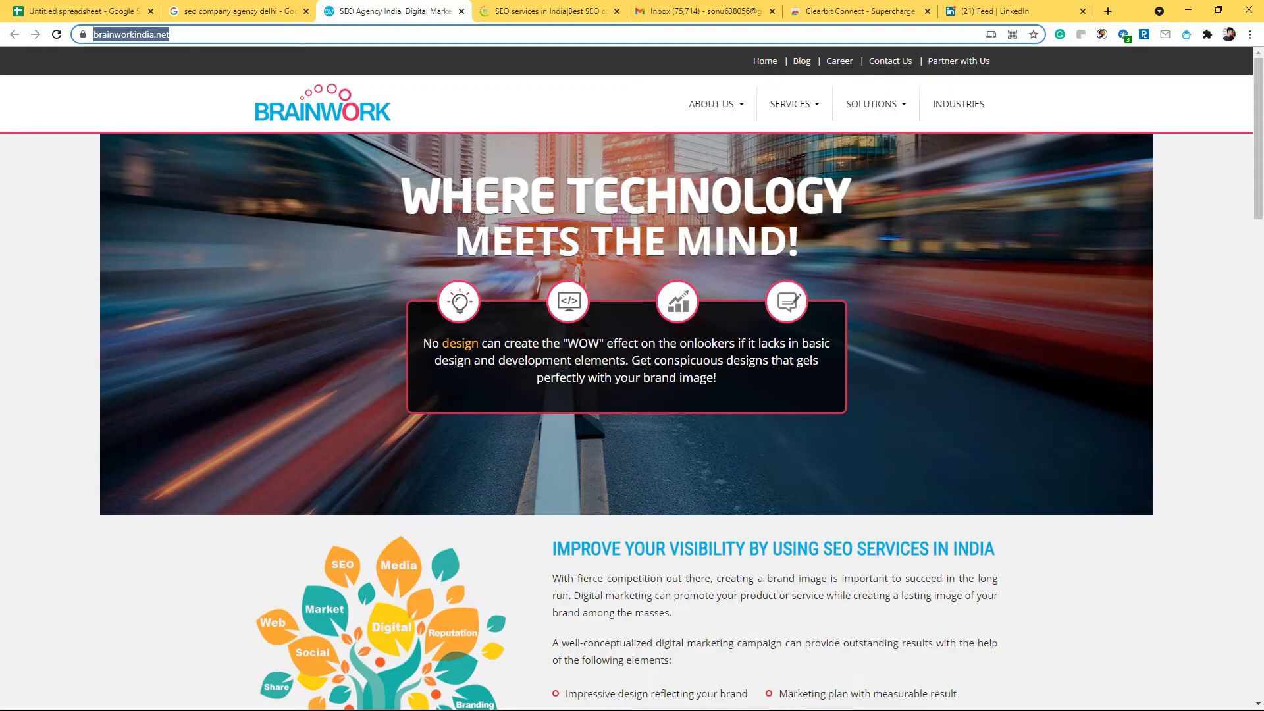
{"action": "scroll", "coordinate": [632, 379], "scroll_direction": "down", "scroll_amount": 20}
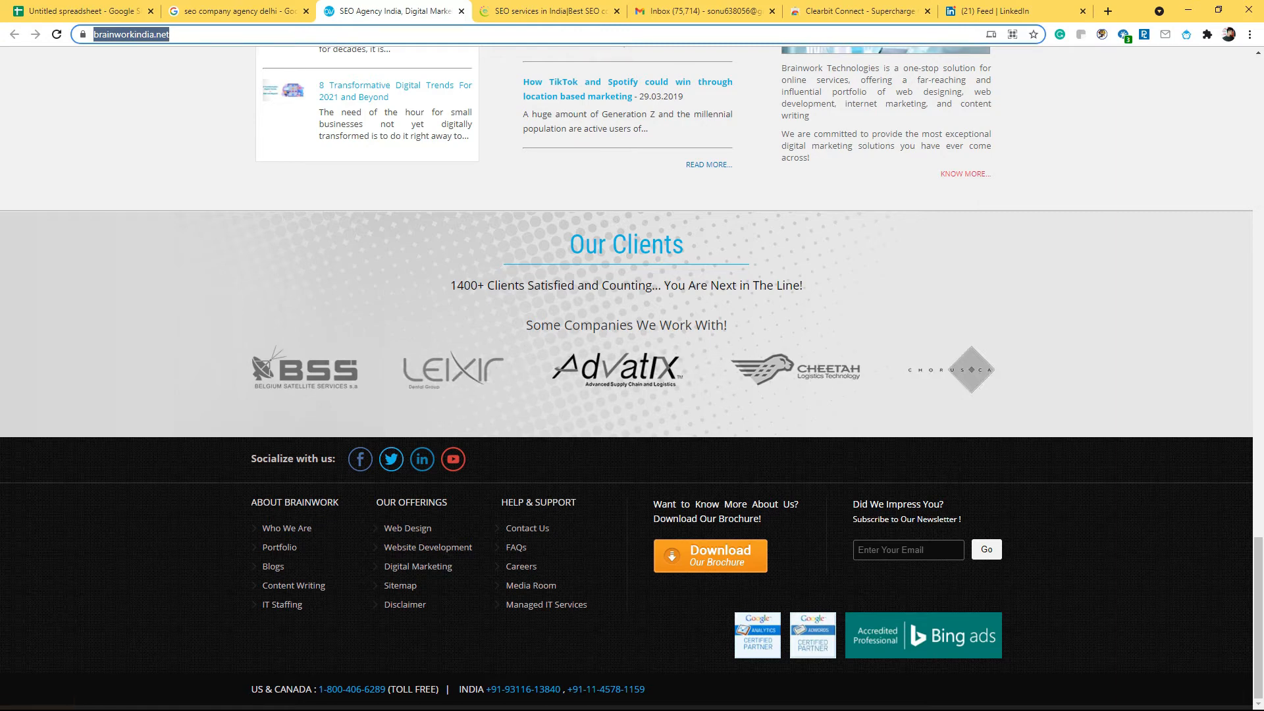
{"action": "scroll", "coordinate": [632, 395], "scroll_direction": "up", "scroll_amount": 8}
{"action": "scroll", "coordinate": [632, 395], "scroll_direction": "up", "scroll_amount": 20}
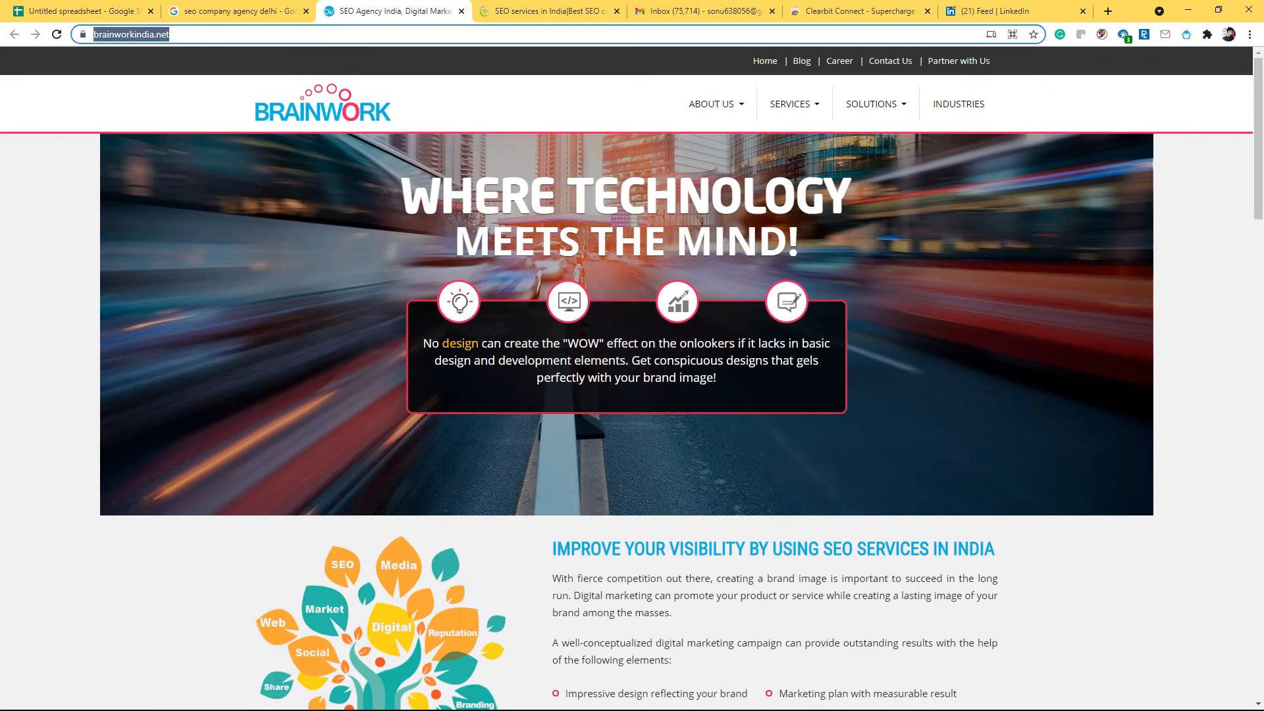
{"action": "scroll", "coordinate": [632, 395], "scroll_direction": "down", "scroll_amount": 4}
{"action": "scroll", "coordinate": [632, 395], "scroll_direction": "up", "scroll_amount": 3}
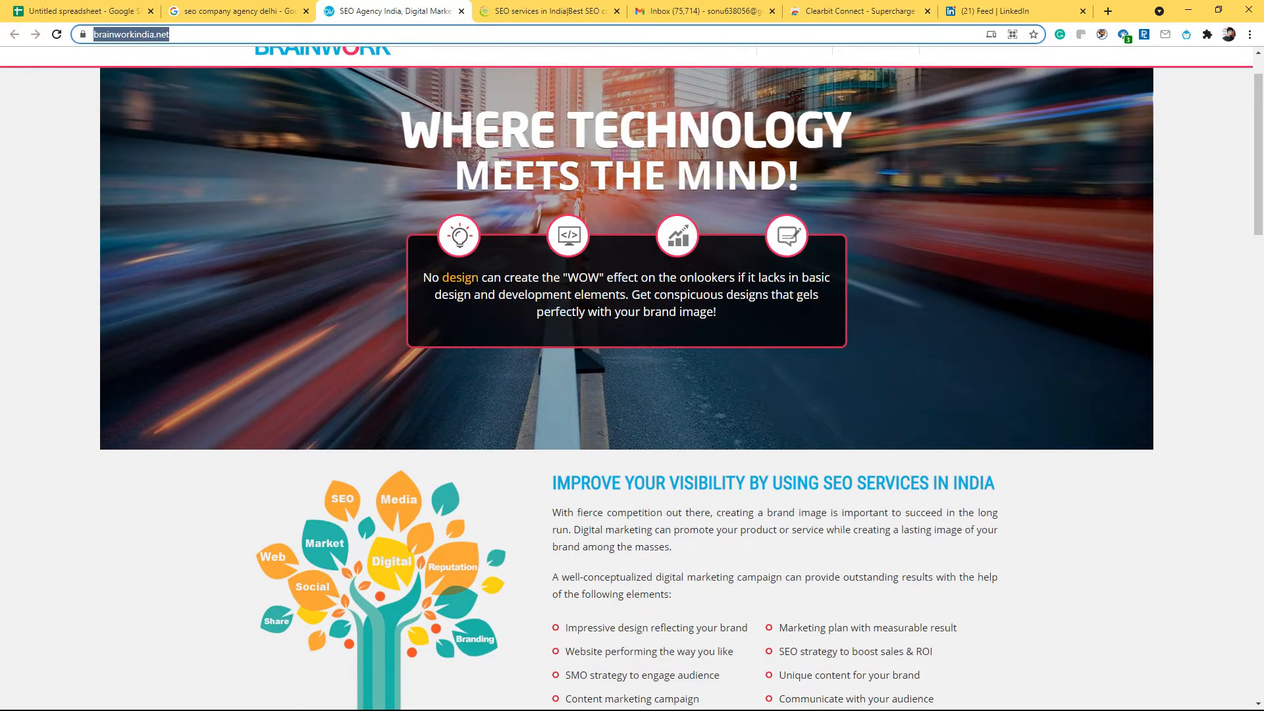
{"action": "key", "text": "Return"}
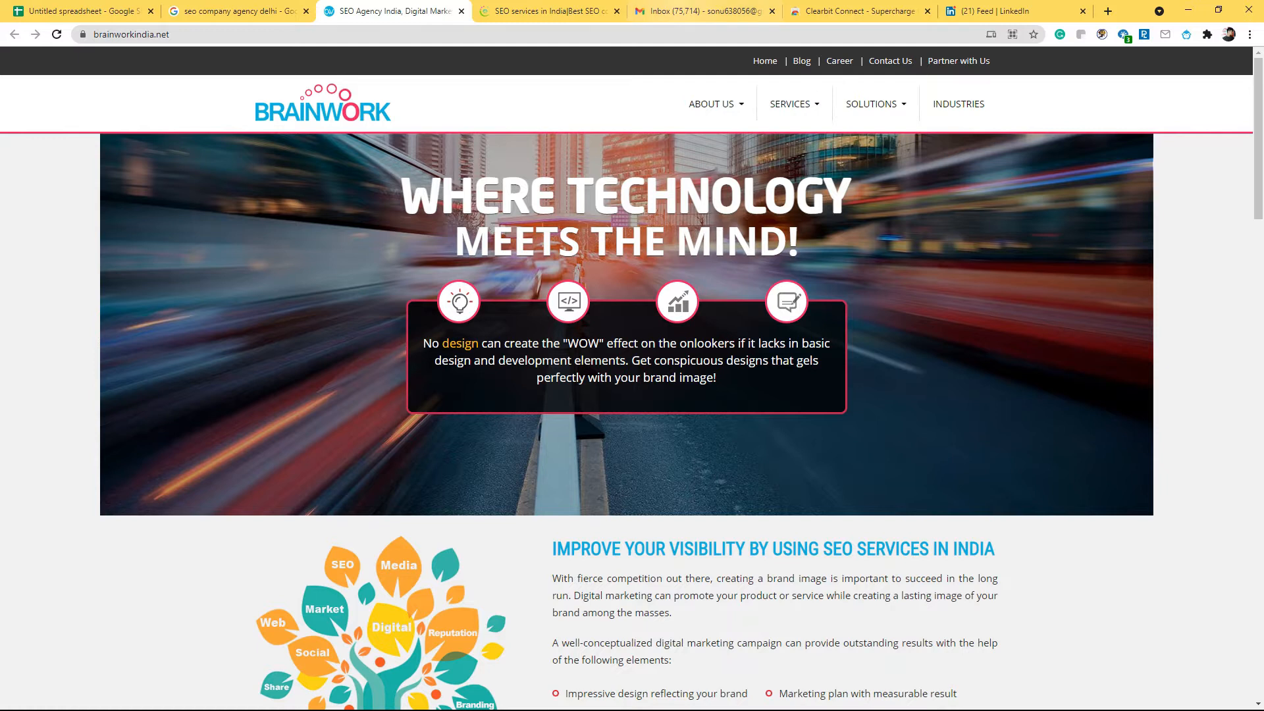
Return Gmail's Clearbit sidebar to its main options and view the Clearbit Connect listing in the Chrome Web Store via the "clearbit extension download" search
{"action": "key", "text": "ctrl+5"}
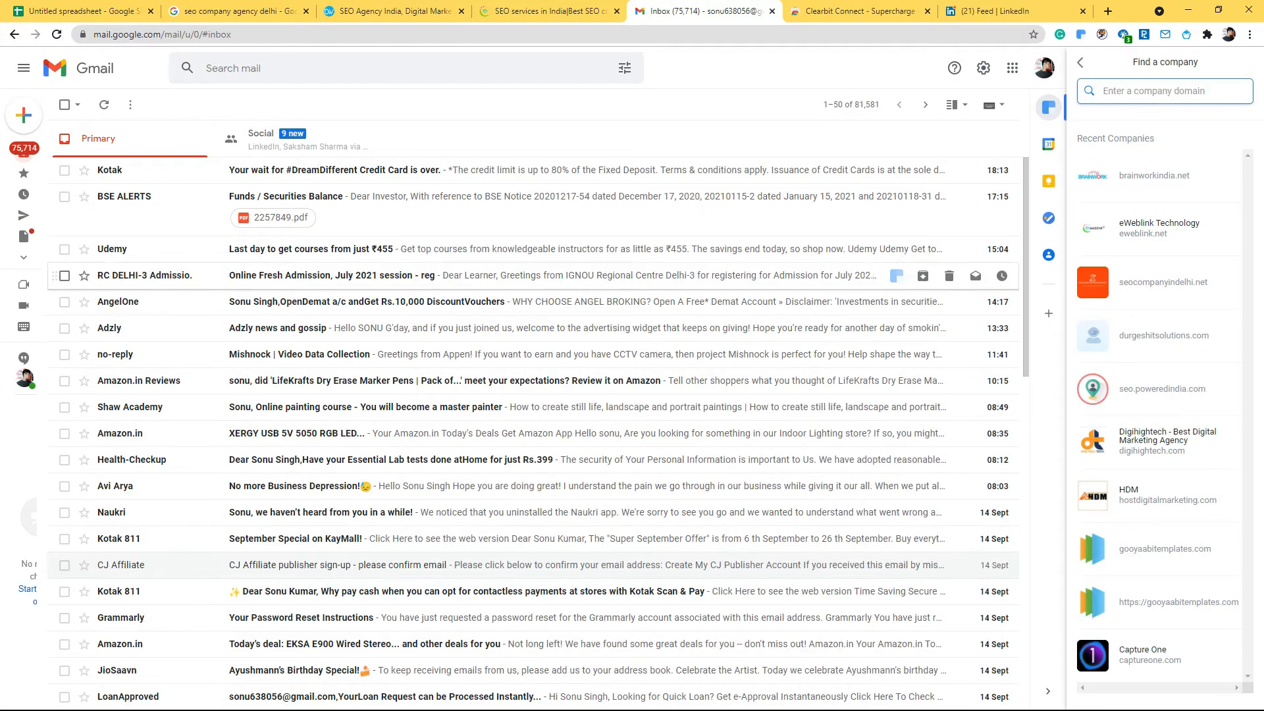
{"action": "left_click", "coordinate": [1080, 63]}
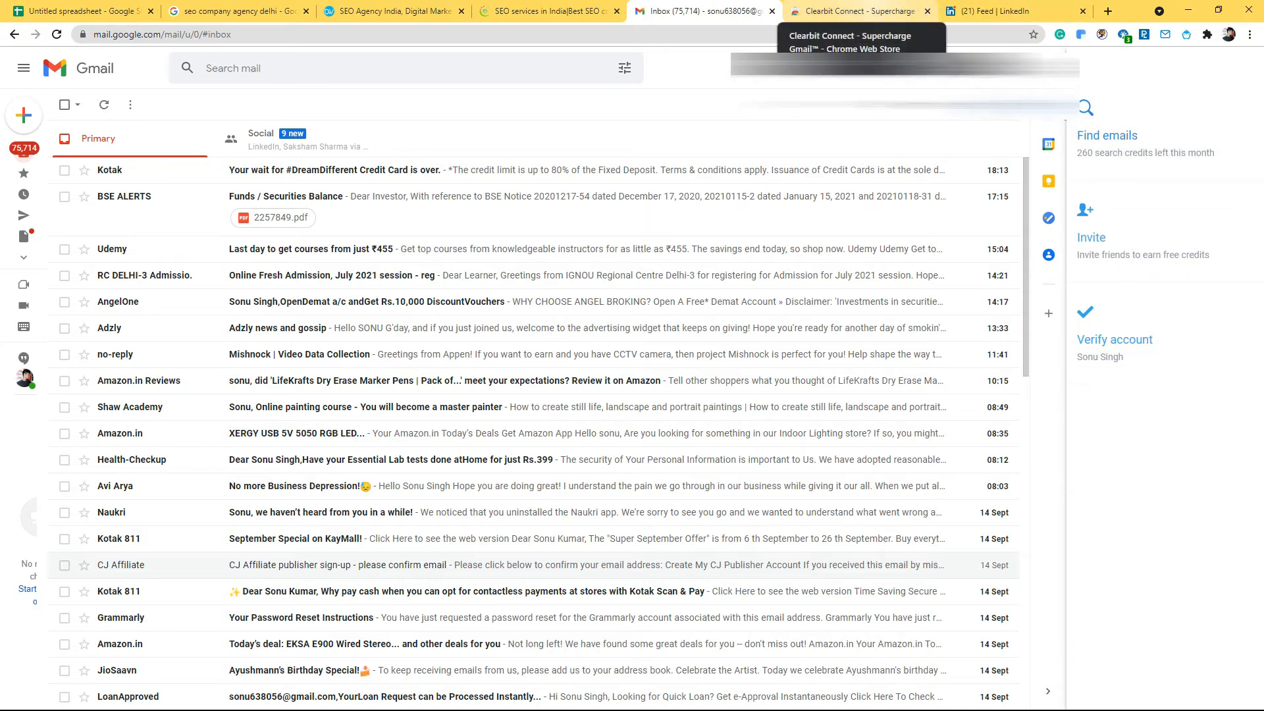
{"action": "left_click", "coordinate": [856, 10]}
{"action": "mouse_move", "coordinate": [343, 160]}
{"action": "left_mouse_down"}
{"action": "mouse_move", "coordinate": [446, 160]}
{"action": "mouse_move", "coordinate": [363, 160]}
{"action": "left_mouse_up"}
{"action": "left_click", "coordinate": [350, 160]}
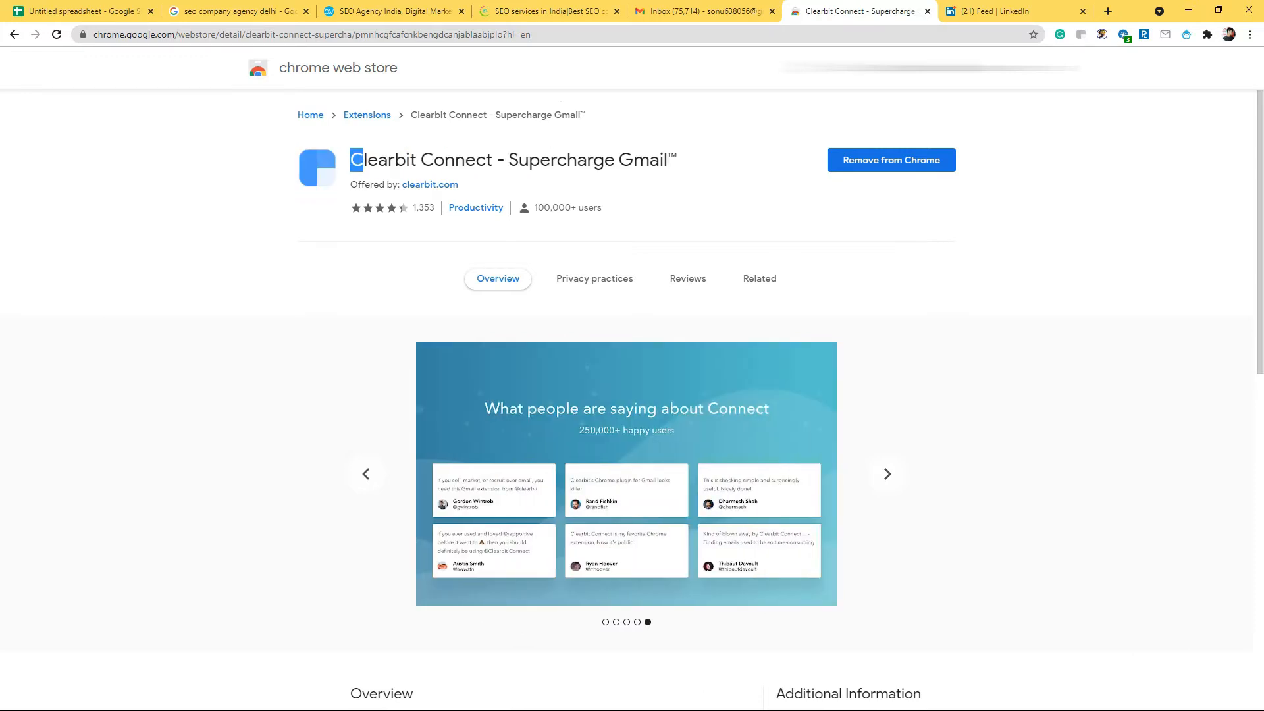
{"action": "key", "text": "alt+Left"}
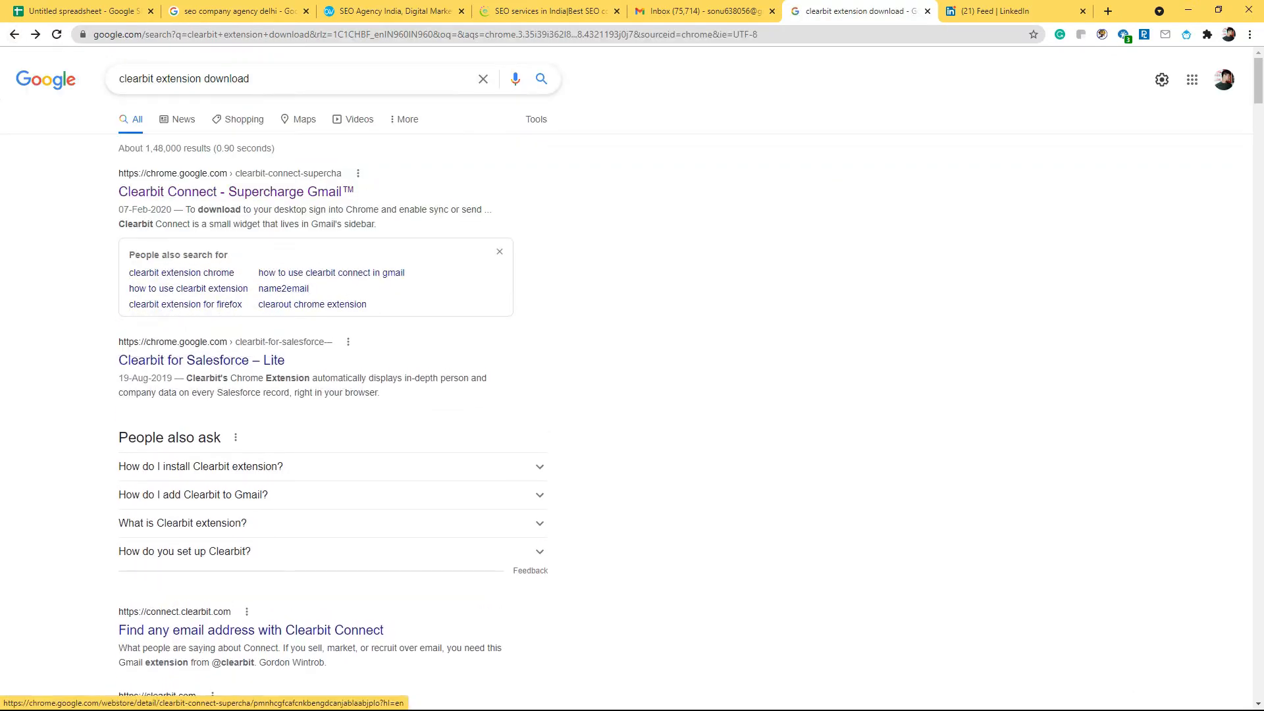
{"action": "left_click", "coordinate": [197, 191]}
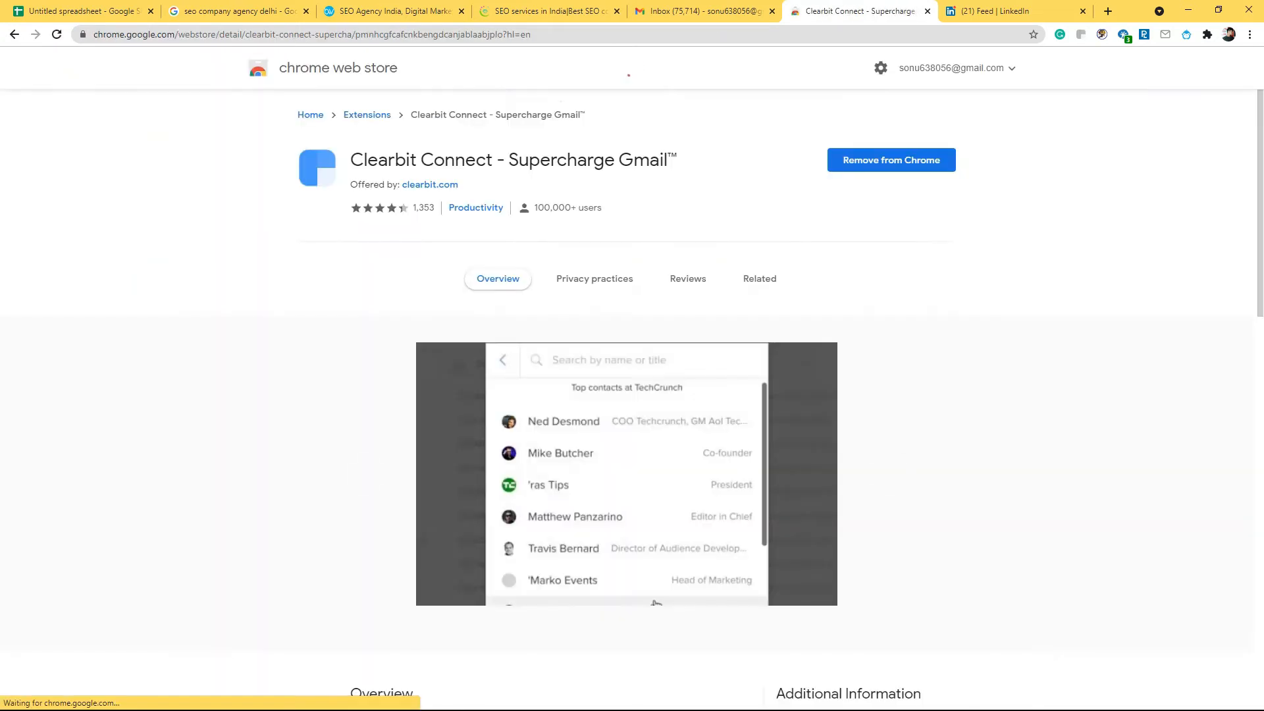
{"action": "key", "text": "alt+Left"}
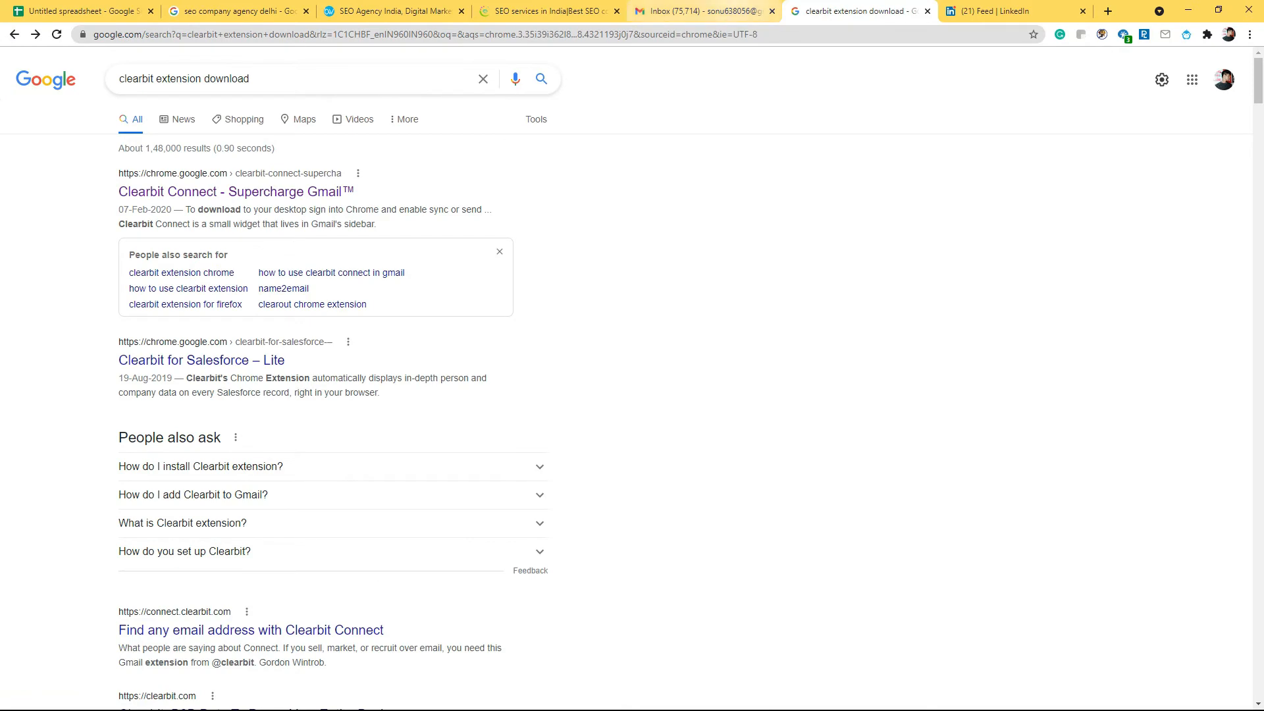
Open a blank new message in Gmail and switch to the LinkedIn feed
{"action": "left_click", "coordinate": [699, 11]}
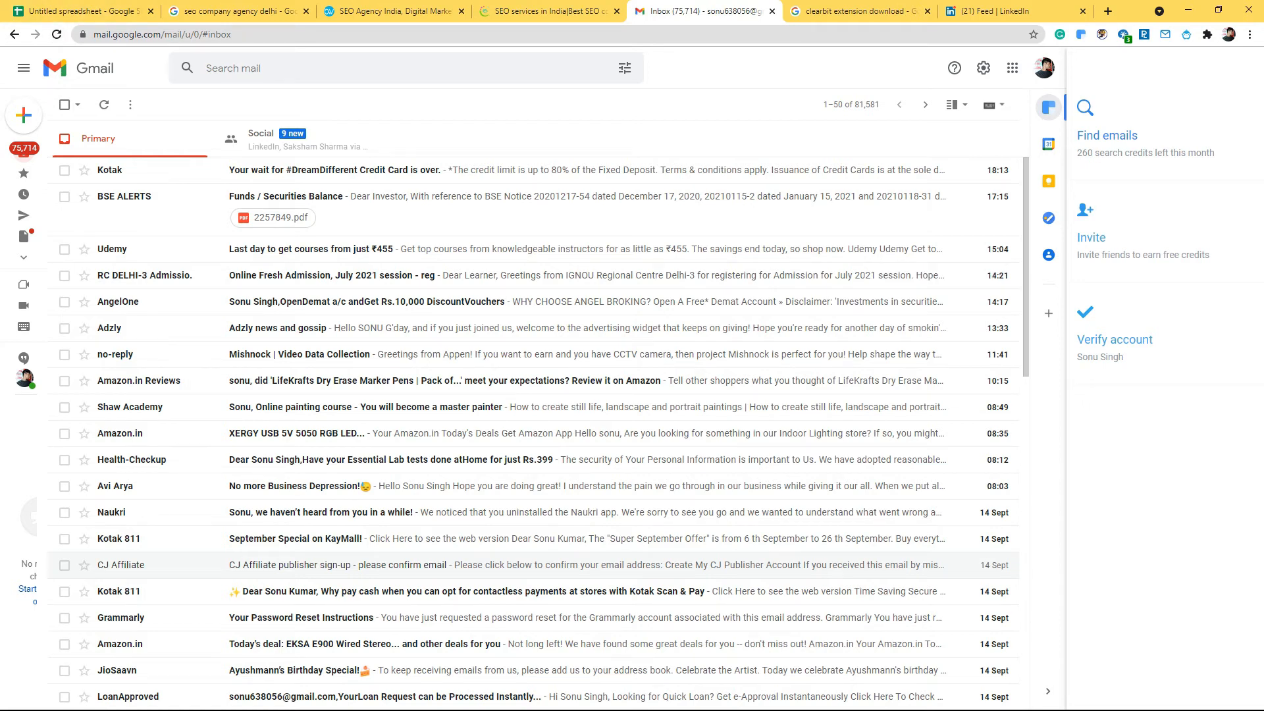
{"action": "left_click", "coordinate": [24, 115]}
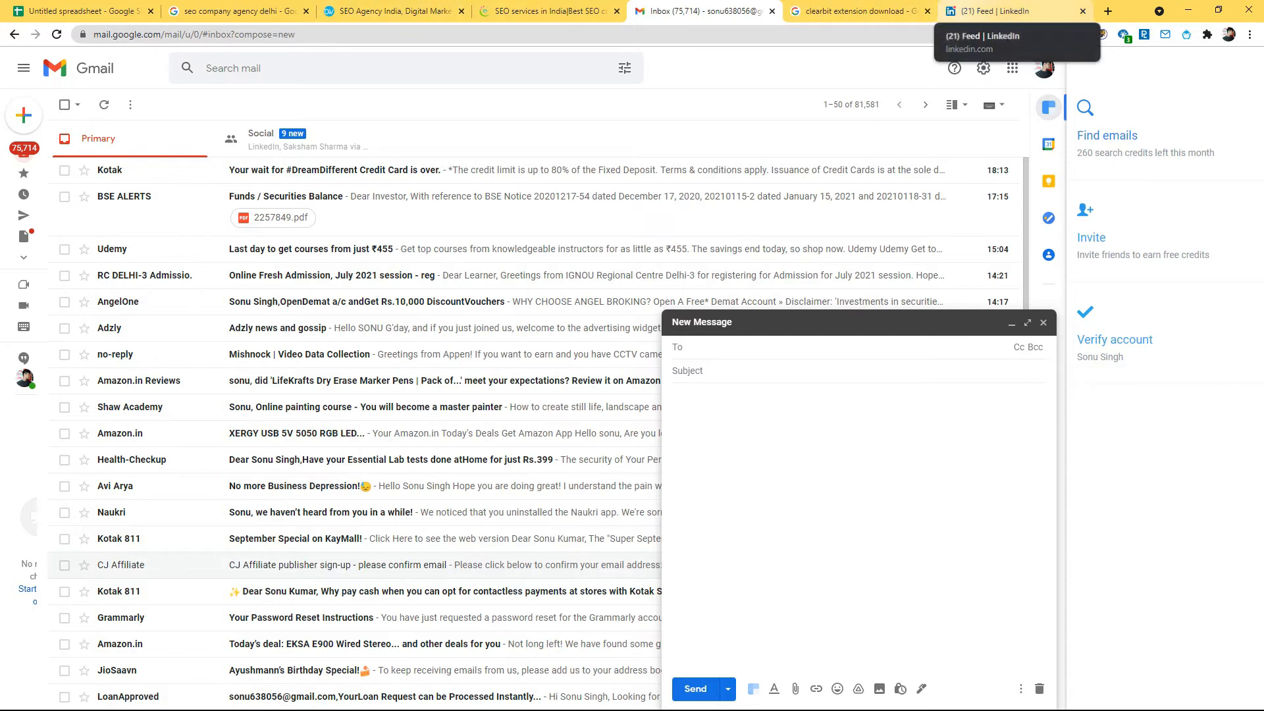
{"action": "left_click", "coordinate": [1007, 11]}
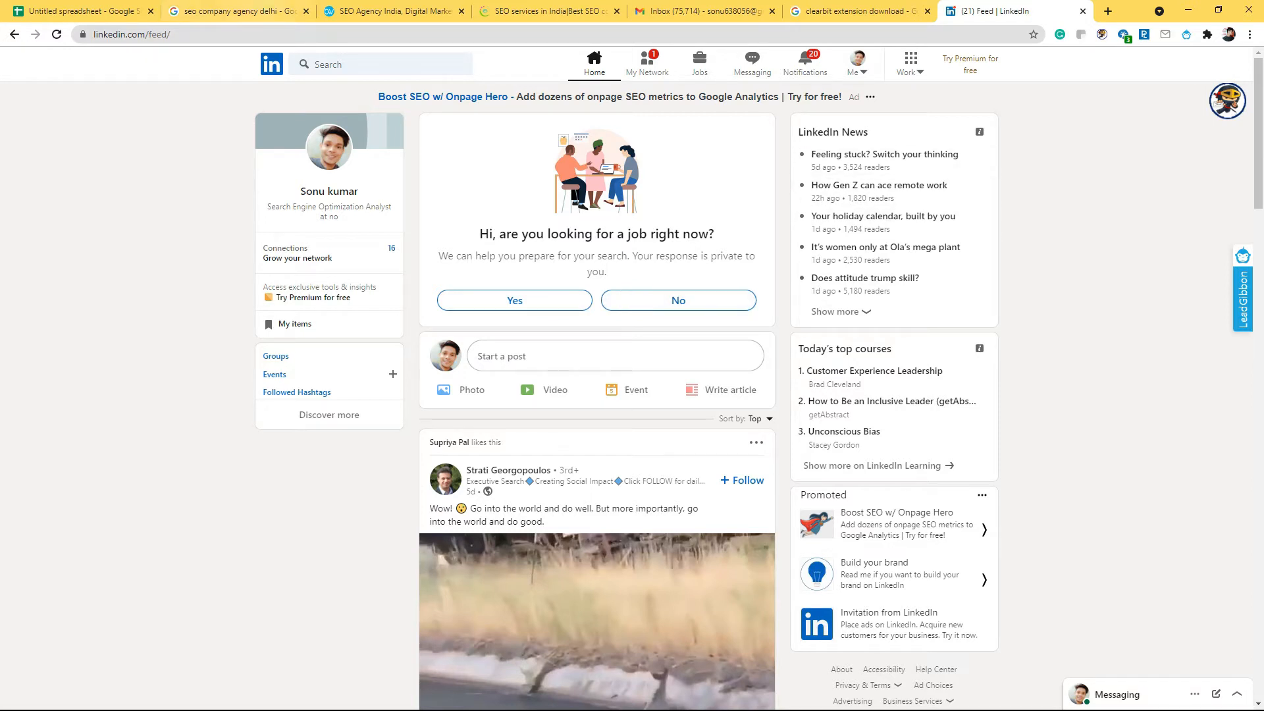
Open Brainwork Technologies' LinkedIn company page in a new tab from the social links in the brainworkindia.net footer
{"action": "left_click", "coordinate": [238, 11]}
{"action": "left_click", "coordinate": [394, 11]}
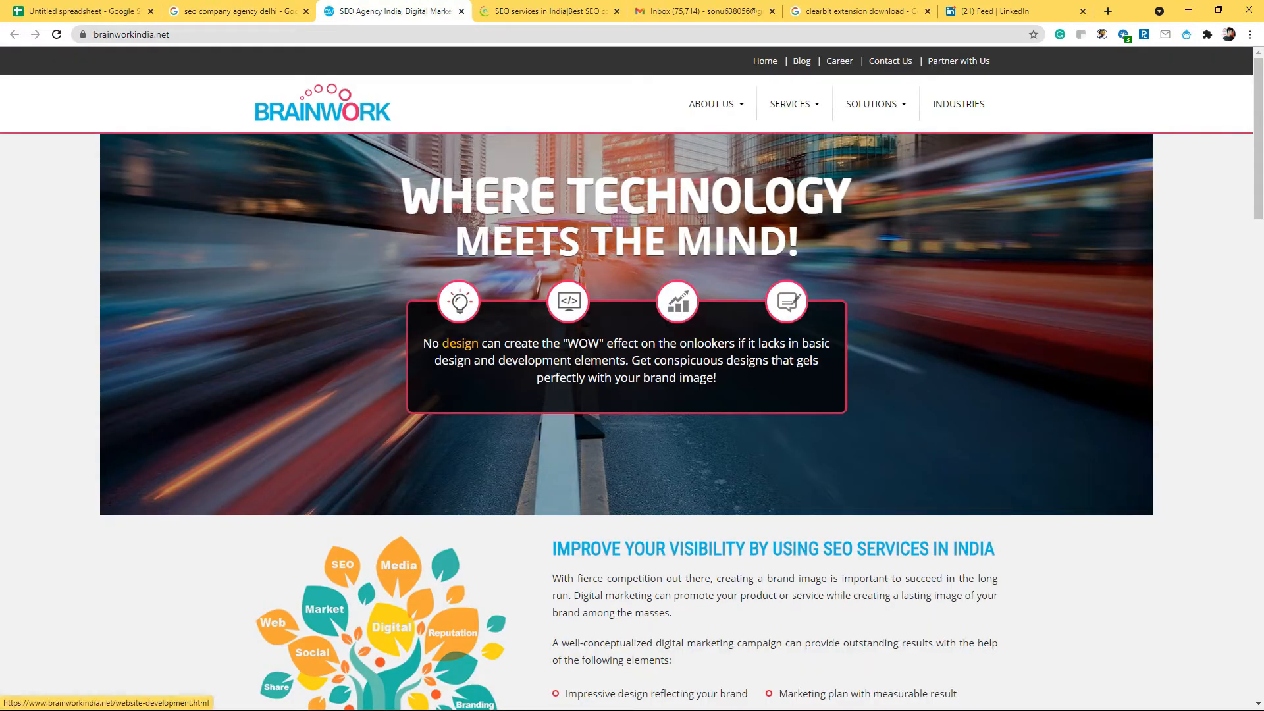
{"action": "scroll", "coordinate": [632, 378], "scroll_direction": "down", "scroll_amount": 20}
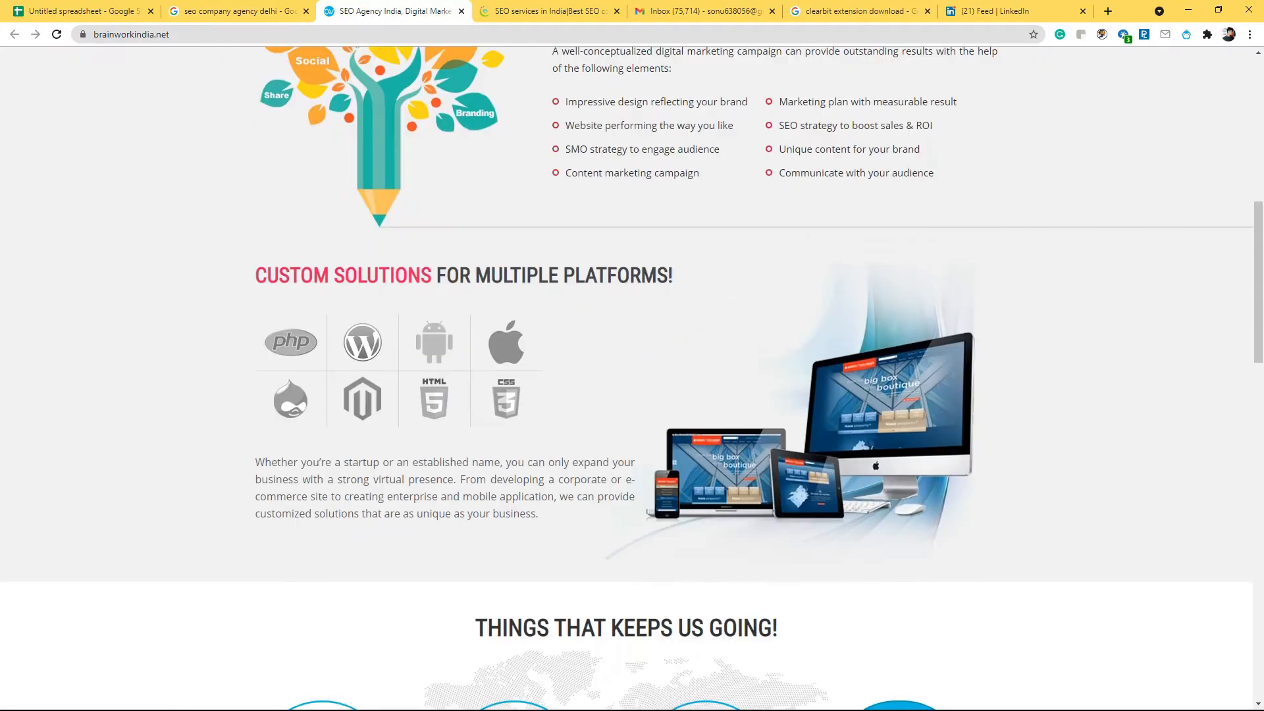
{"action": "scroll", "coordinate": [632, 379], "scroll_direction": "down", "scroll_amount": 5}
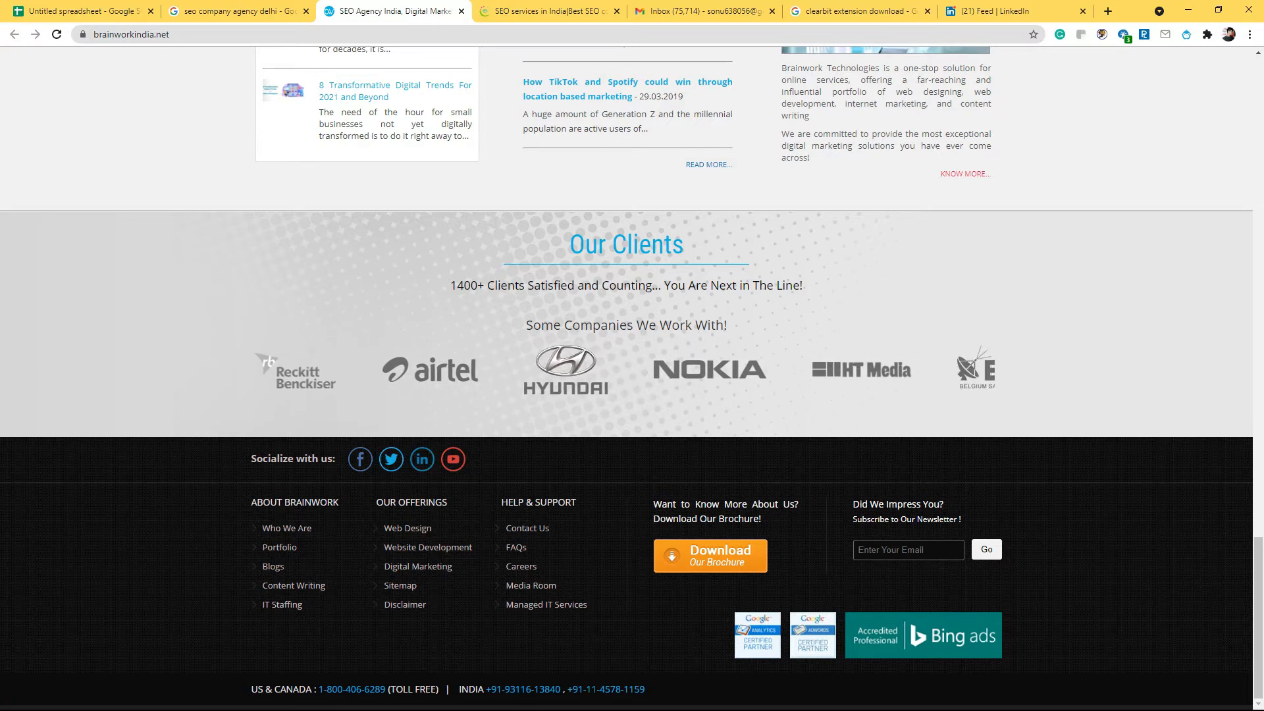
{"action": "left_click", "coordinate": [422, 460], "text": "ctrl"}
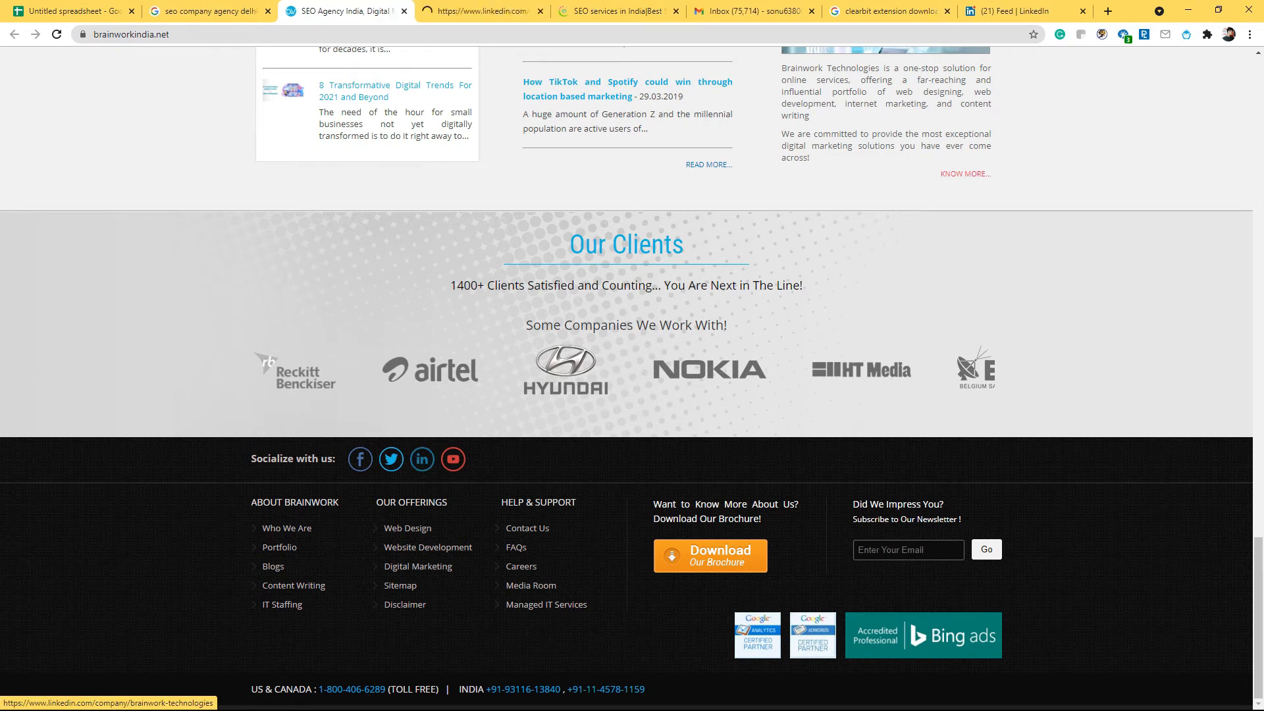
{"action": "left_click", "coordinate": [477, 11]}
{"action": "left_click", "coordinate": [349, 11]}
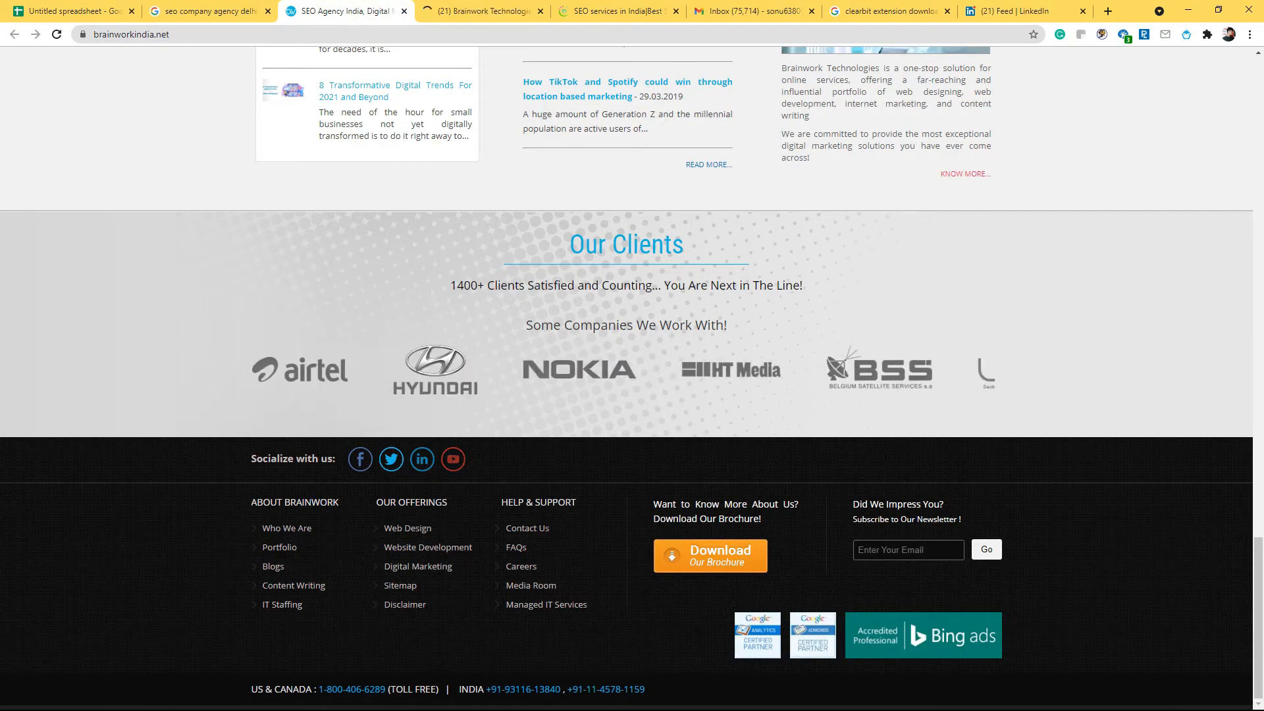
{"action": "right_click", "coordinate": [422, 460]}
{"action": "left_click", "coordinate": [612, 464]}
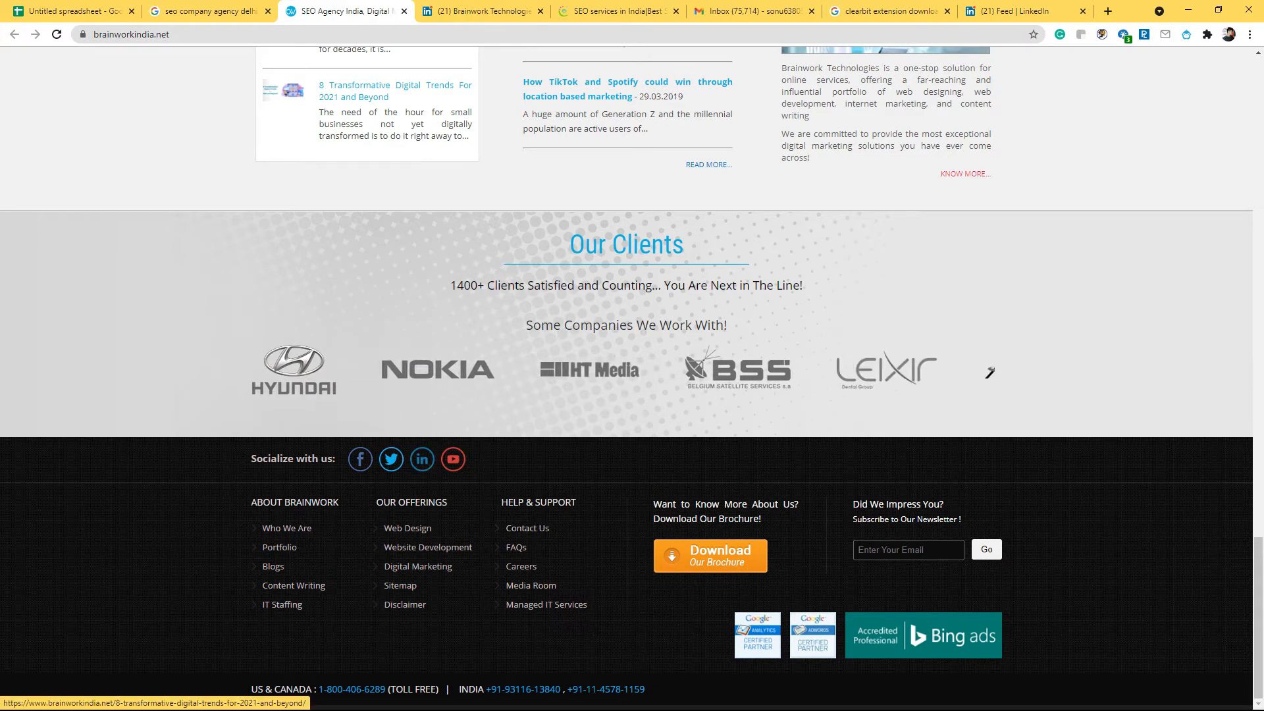
{"action": "left_click", "coordinate": [484, 11]}
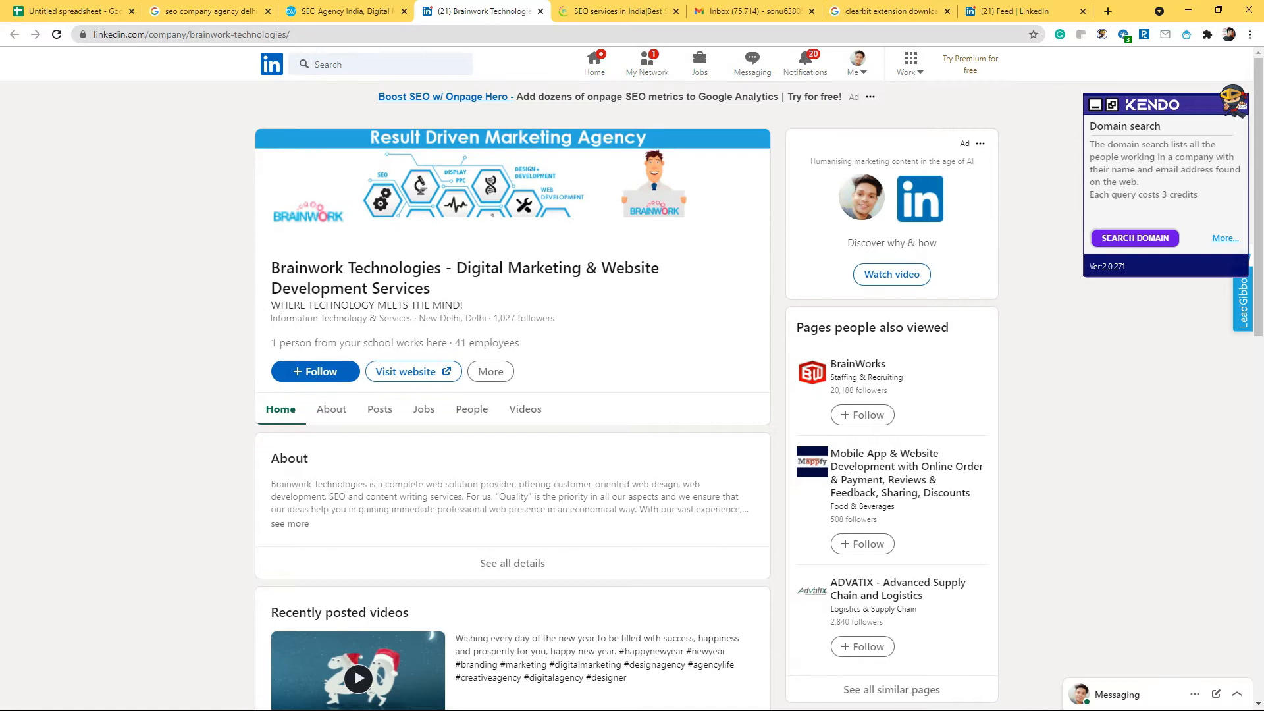
Review the company name and the About overview on Brainwork Technologies' LinkedIn page, including website, phone and company size
{"action": "left_click_drag", "start_coordinate": [272, 267], "coordinate": [431, 289]}
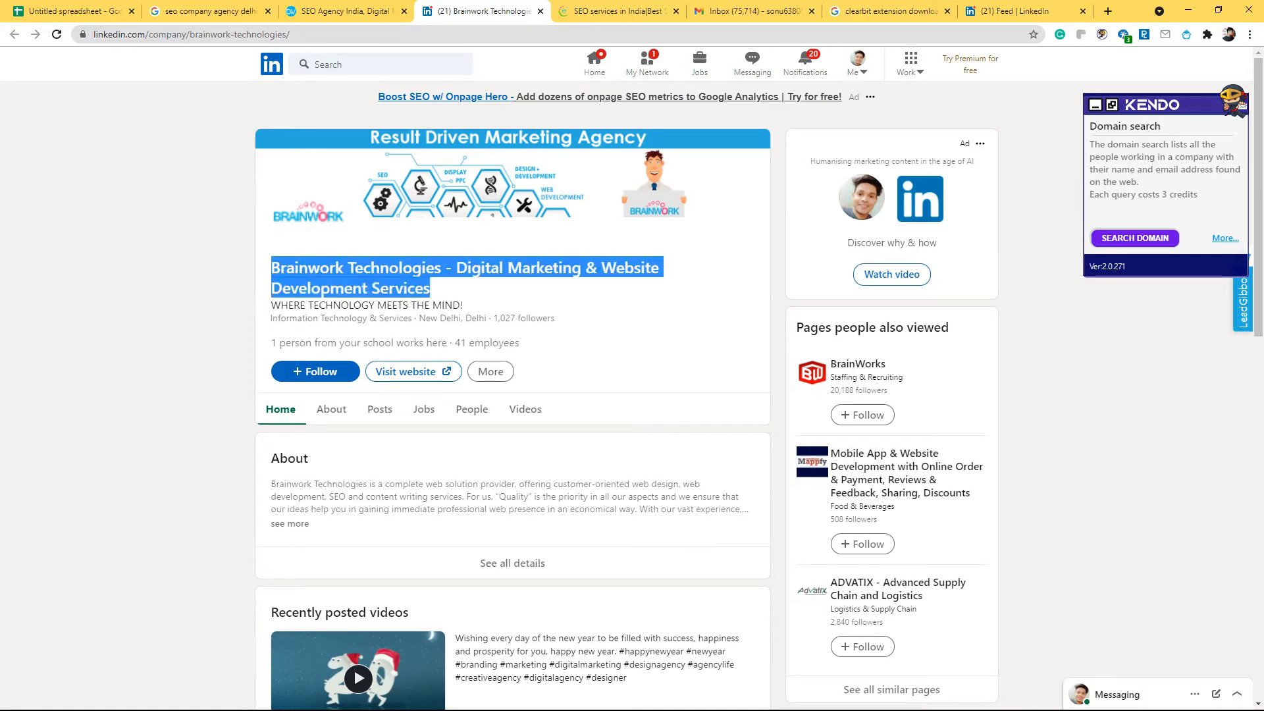
{"action": "left_click", "coordinate": [331, 409]}
{"action": "scroll", "coordinate": [331, 409], "scroll_direction": "down", "scroll_amount": 4}
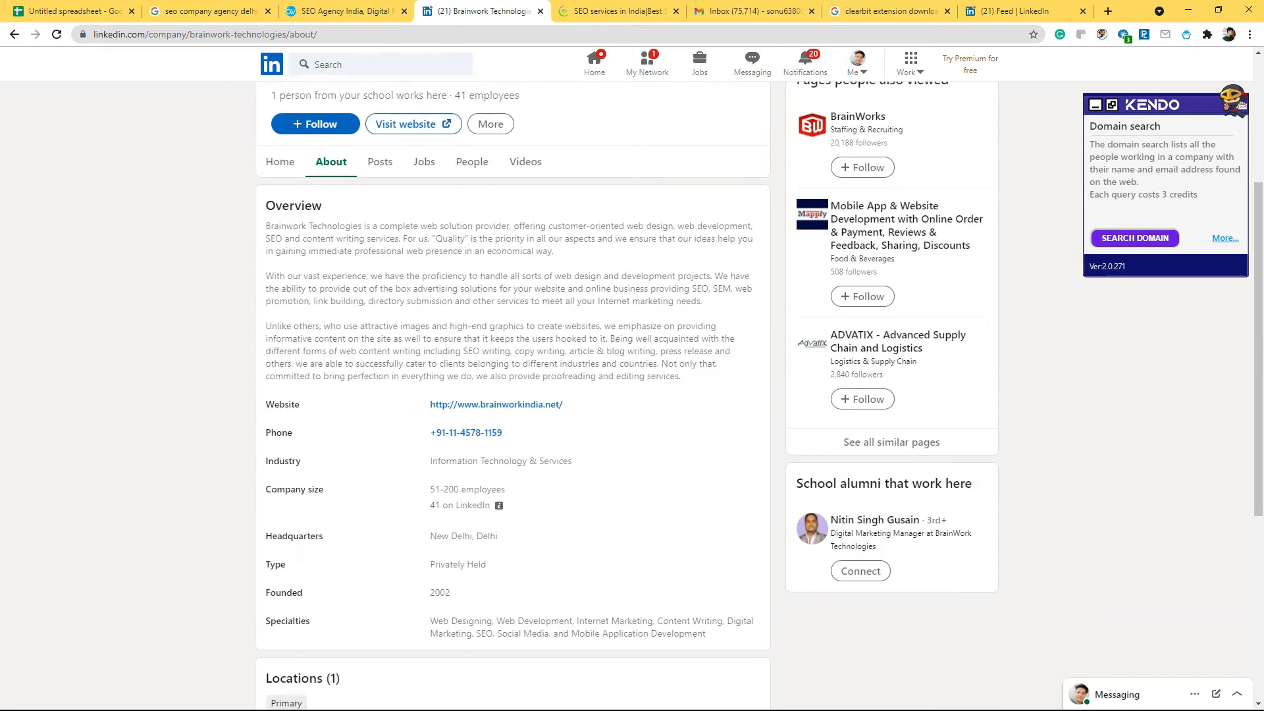
{"action": "scroll", "coordinate": [380, 409], "scroll_direction": "up", "scroll_amount": 4}
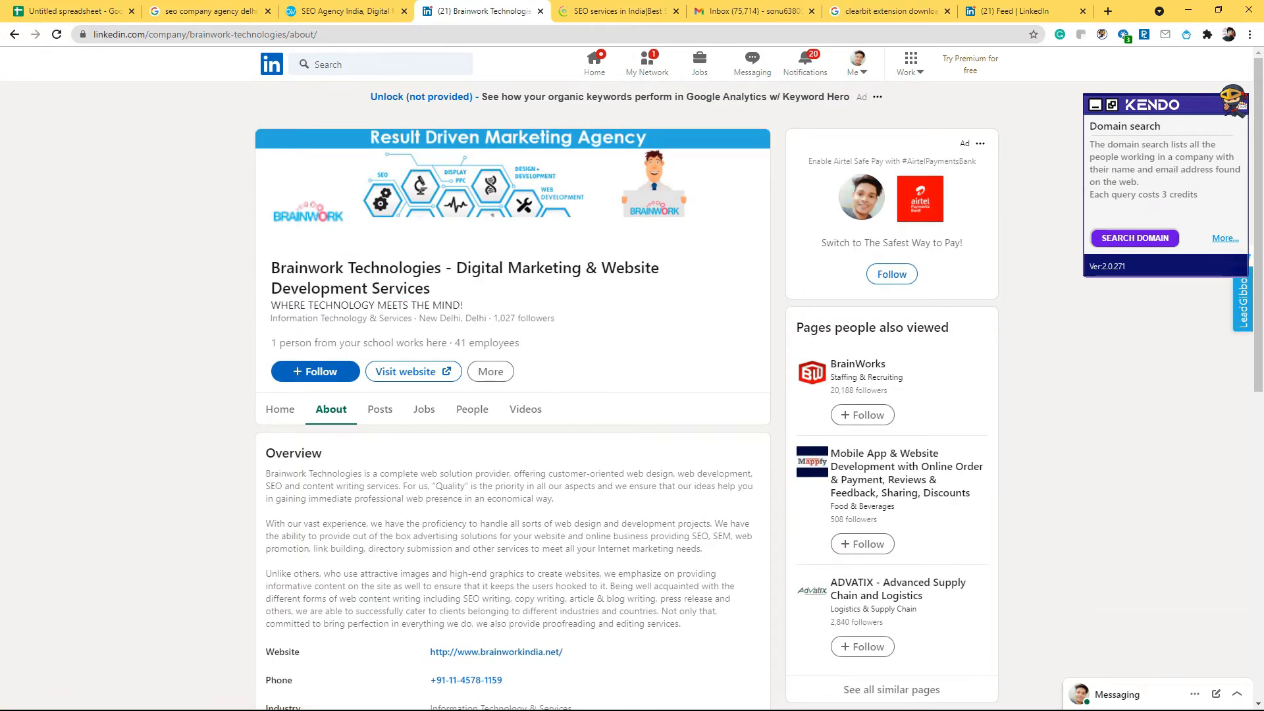
Open the People section of Brainwork Technologies' LinkedIn page and browse to the employee profiles
{"action": "left_click", "coordinate": [472, 409]}
{"action": "scroll", "coordinate": [513, 408], "scroll_direction": "down", "scroll_amount": 3}
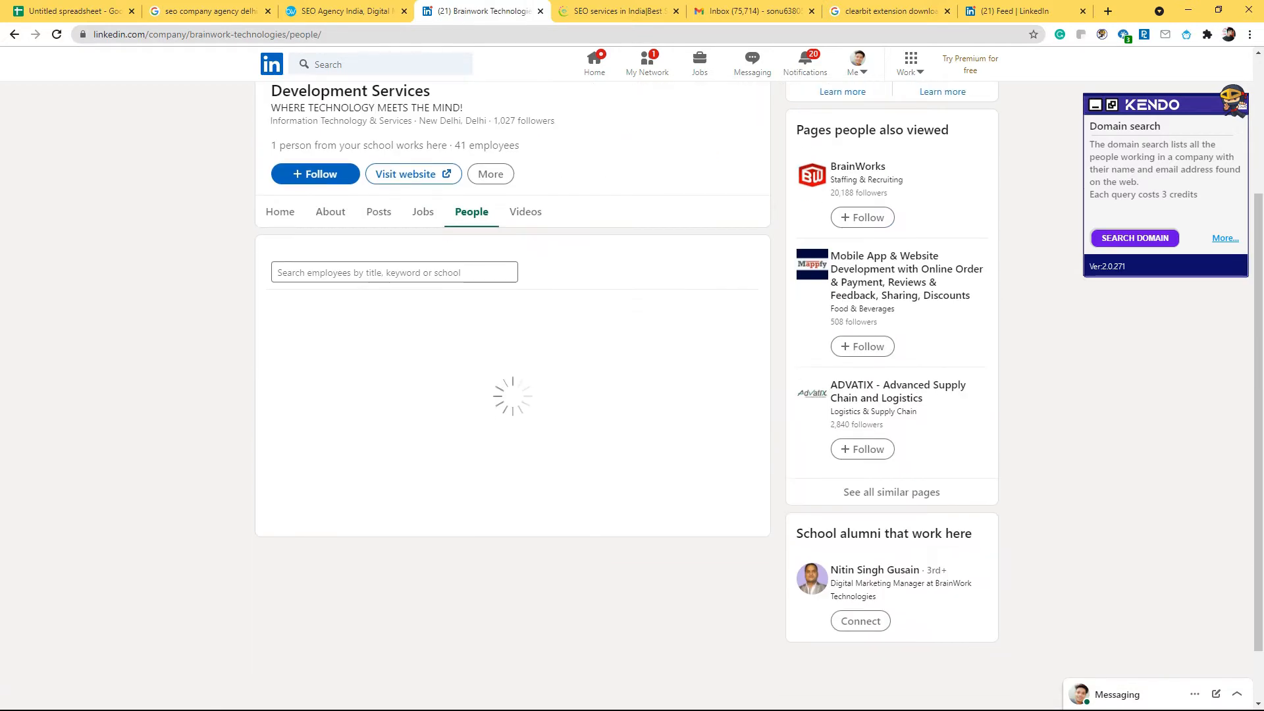
{"action": "scroll", "coordinate": [513, 395], "scroll_direction": "down", "scroll_amount": 3}
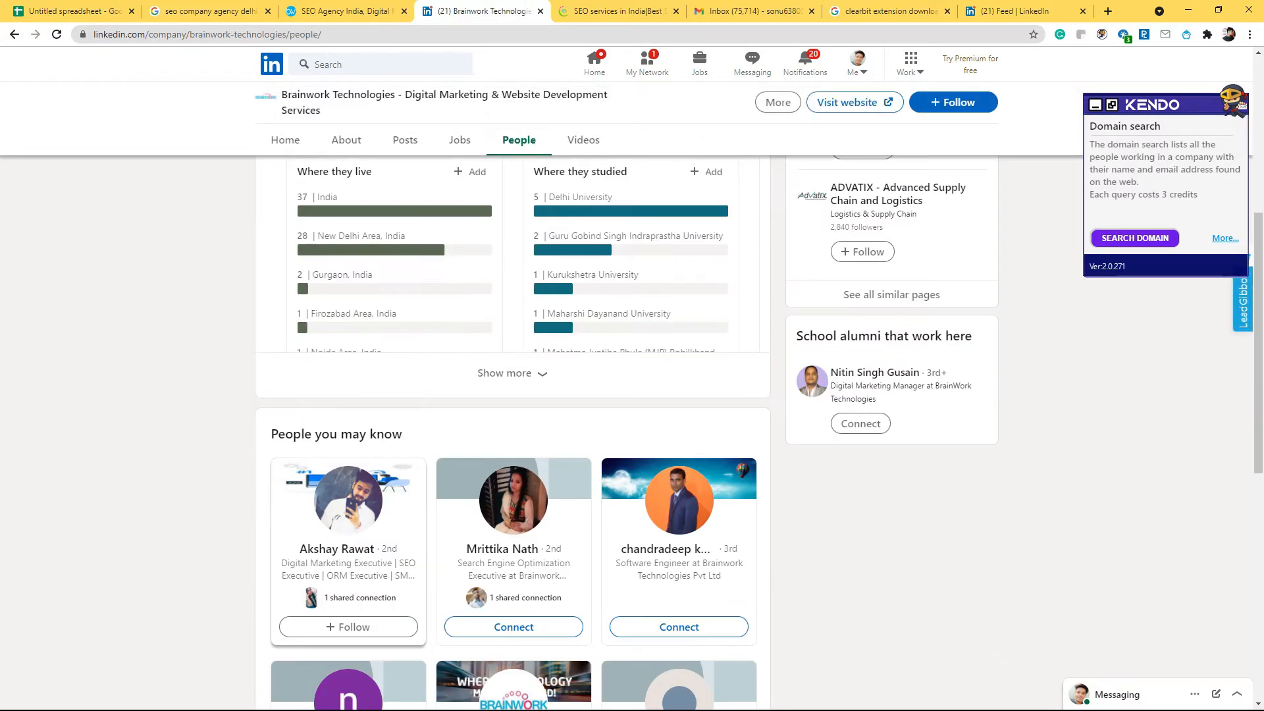
Look through the remaining employee profiles and return to the Home section of Brainwork Technologies' LinkedIn page
{"action": "scroll", "coordinate": [514, 395], "scroll_direction": "down", "scroll_amount": 3}
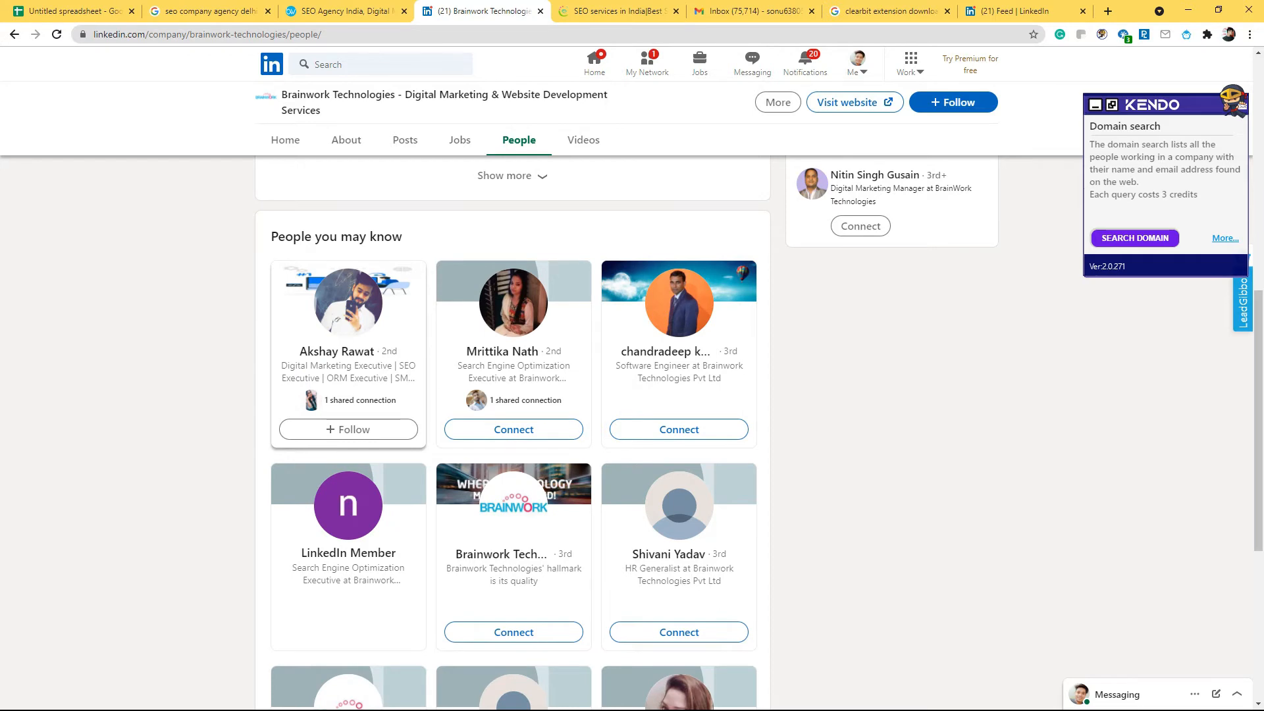
{"action": "scroll", "coordinate": [513, 395], "scroll_direction": "up", "scroll_amount": 10}
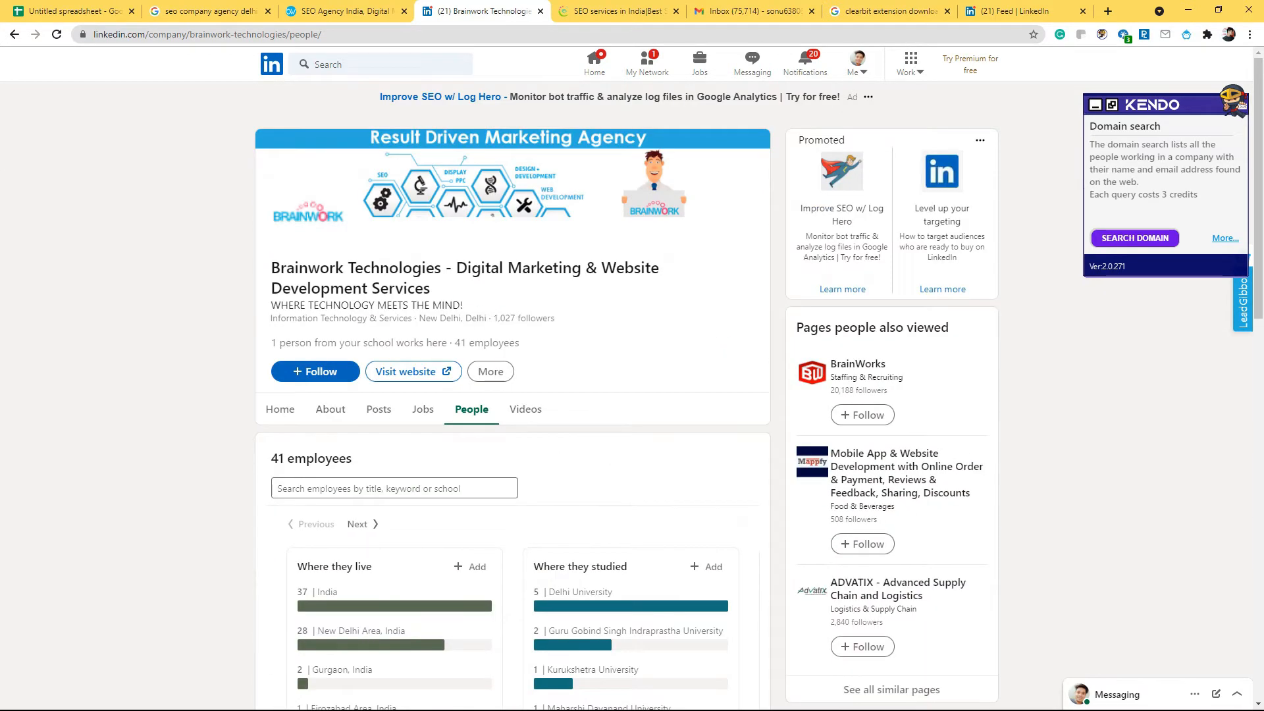
{"action": "left_click", "coordinate": [279, 409]}
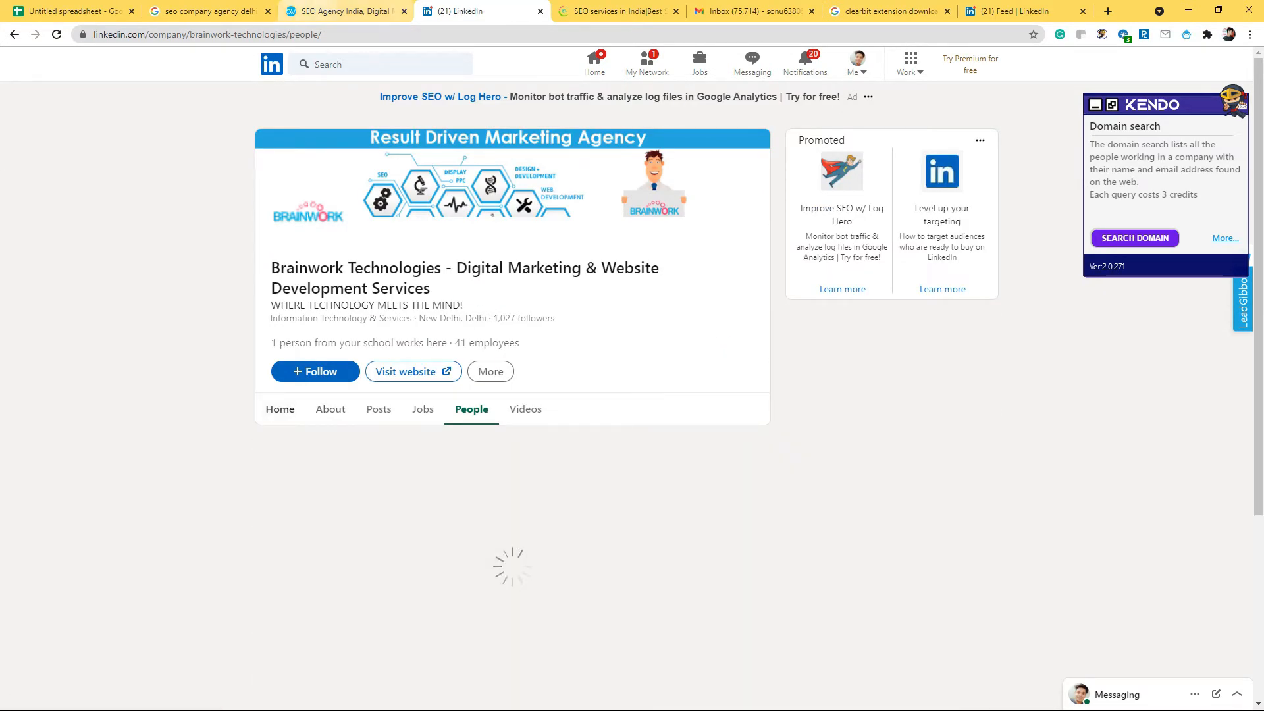
Copy the web address of the brainworkindia.net website
{"action": "left_click", "coordinate": [346, 11]}
{"action": "scroll", "coordinate": [625, 379], "scroll_direction": "up", "scroll_amount": 8}
{"action": "scroll", "coordinate": [626, 379], "scroll_direction": "up", "scroll_amount": 4}
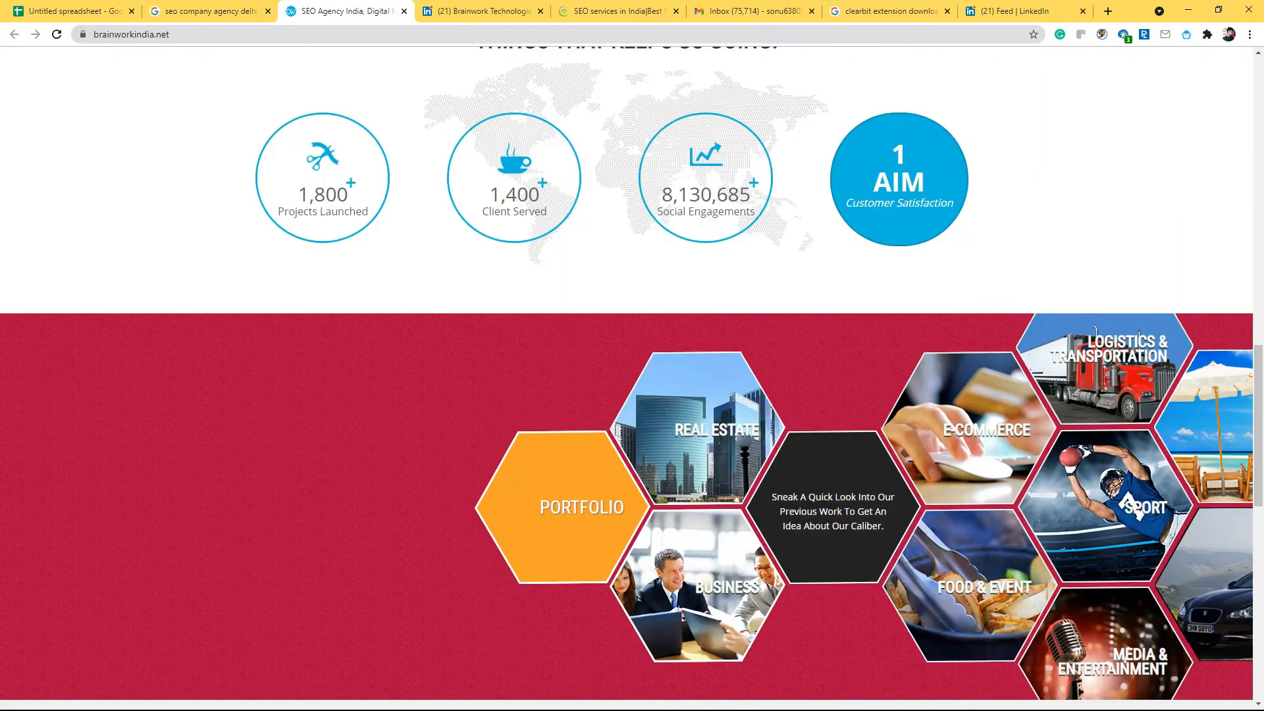
{"action": "left_click", "coordinate": [132, 35]}
{"action": "key", "text": "ctrl+c"}
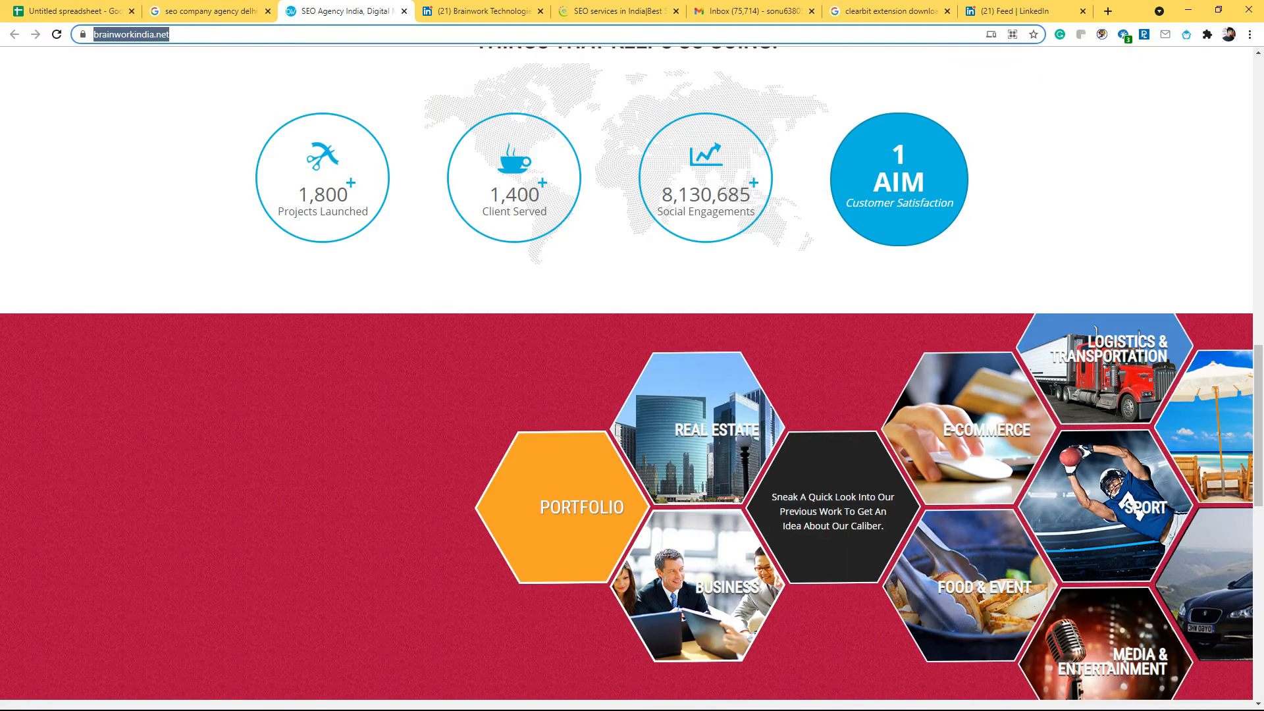
{"action": "right_click", "coordinate": [156, 35]}
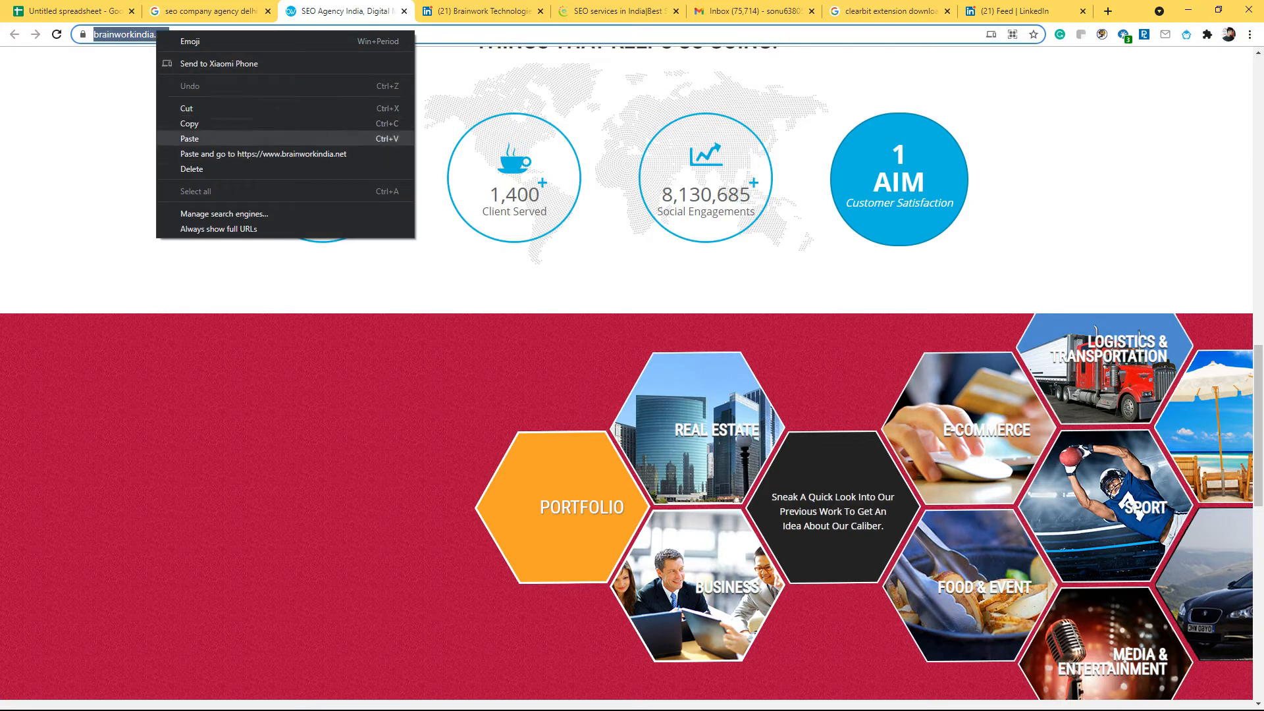
{"action": "left_click", "coordinate": [181, 122]}
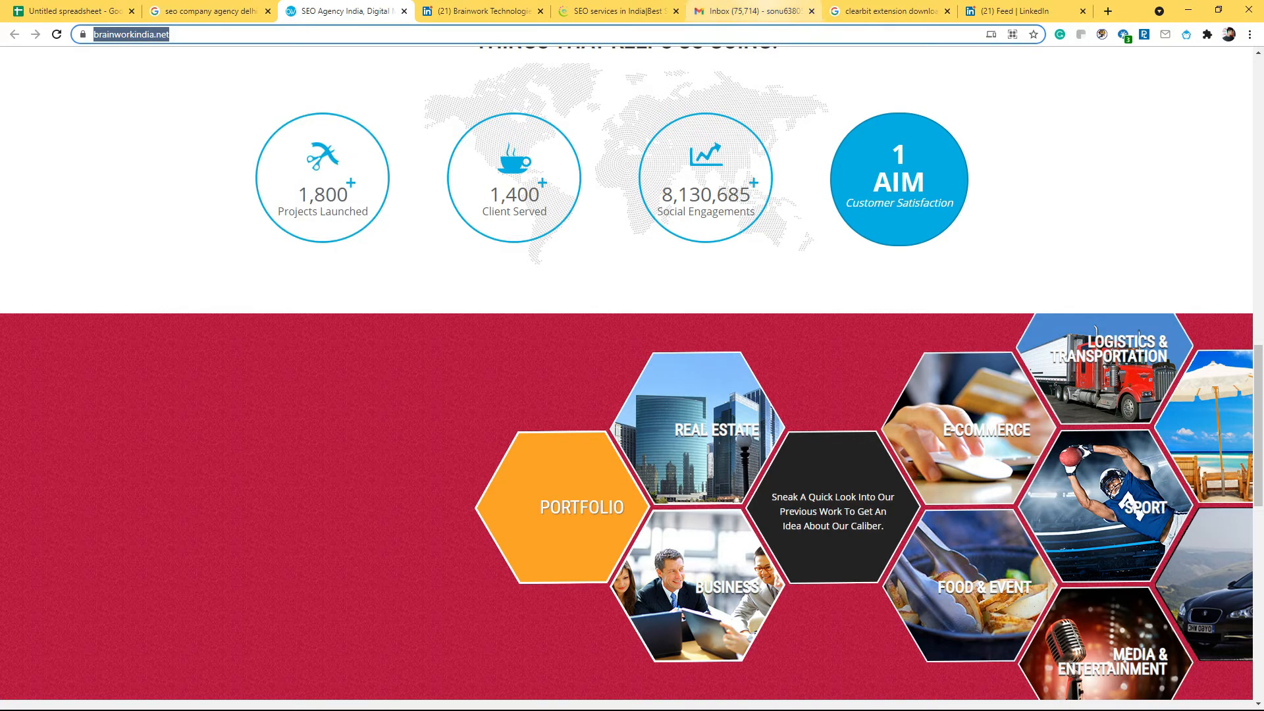
Switch to Gmail and search the Clearbit email finder for the company domain brainworkindia.net
{"action": "left_click", "coordinate": [750, 11]}
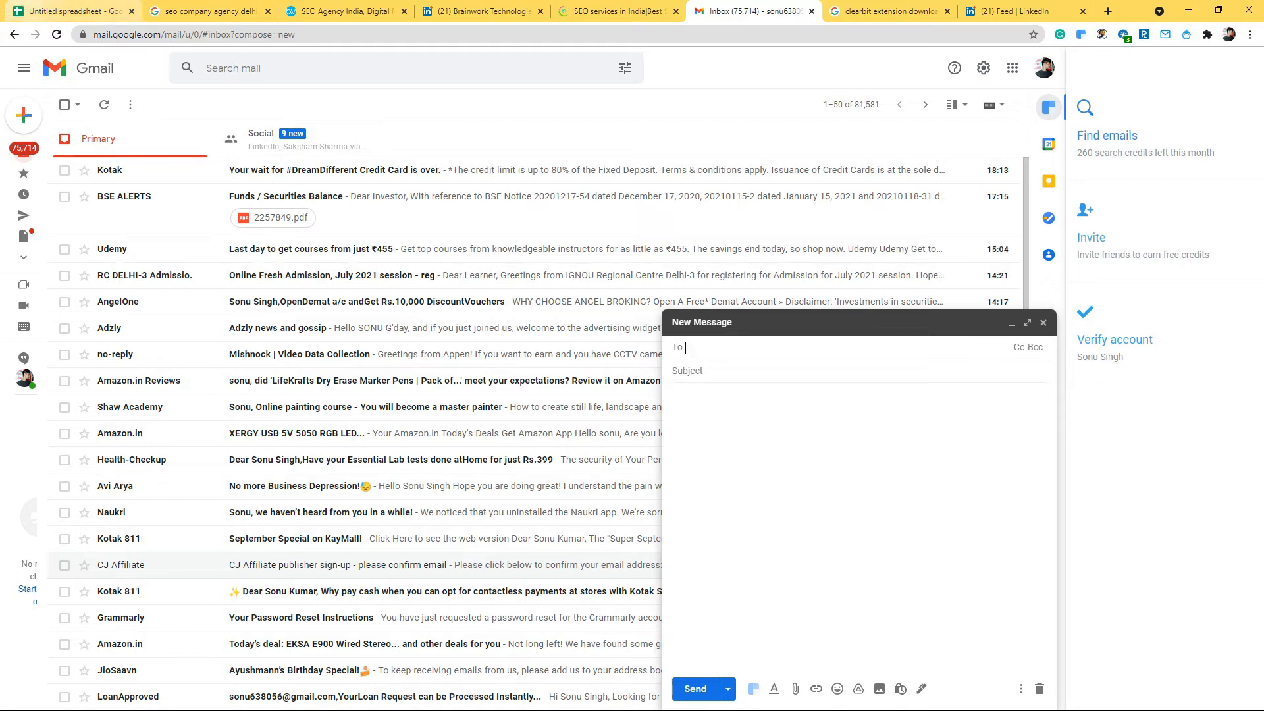
{"action": "left_click", "coordinate": [1107, 136]}
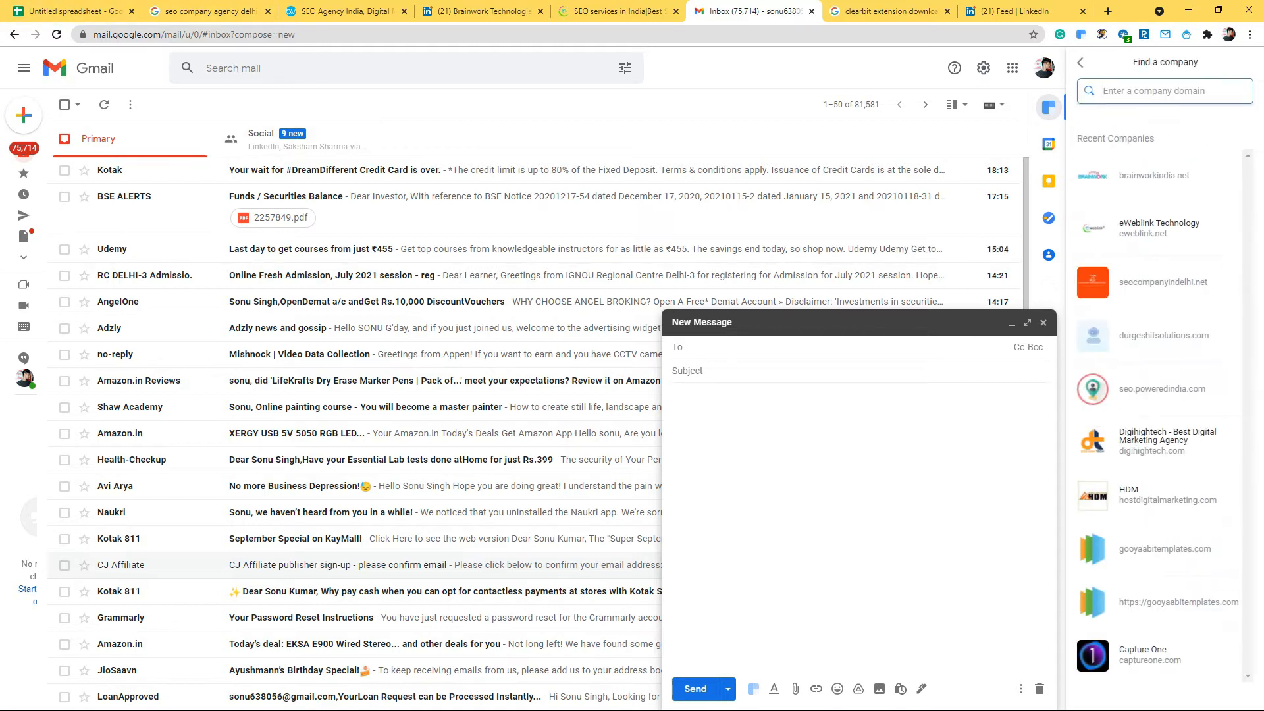
{"action": "left_click_drag", "start_coordinate": [1132, 62], "coordinate": [1200, 63]}
{"action": "left_click", "coordinate": [1165, 91]}
{"action": "key", "text": "ctrl+v"}
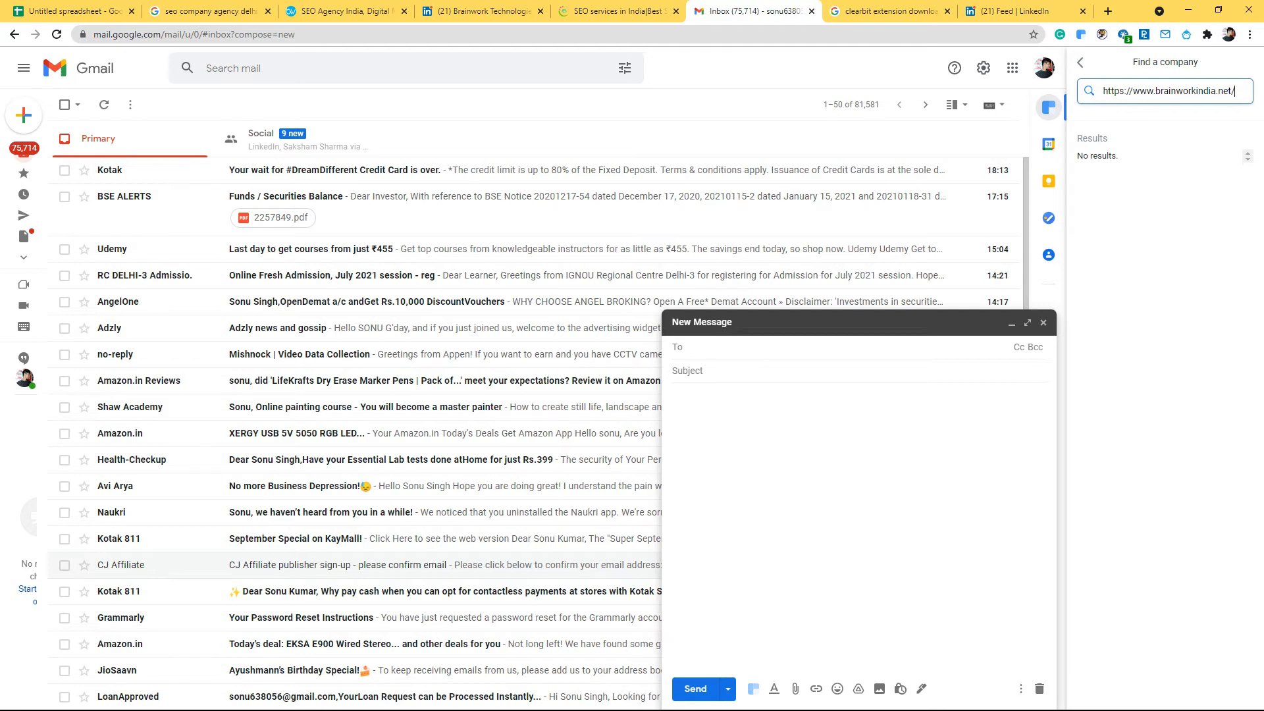
{"action": "key", "text": "BackSpace"}
{"action": "left_click_drag", "start_coordinate": [1153, 91], "coordinate": [1103, 90]}
{"action": "key", "text": "BackSpace"}
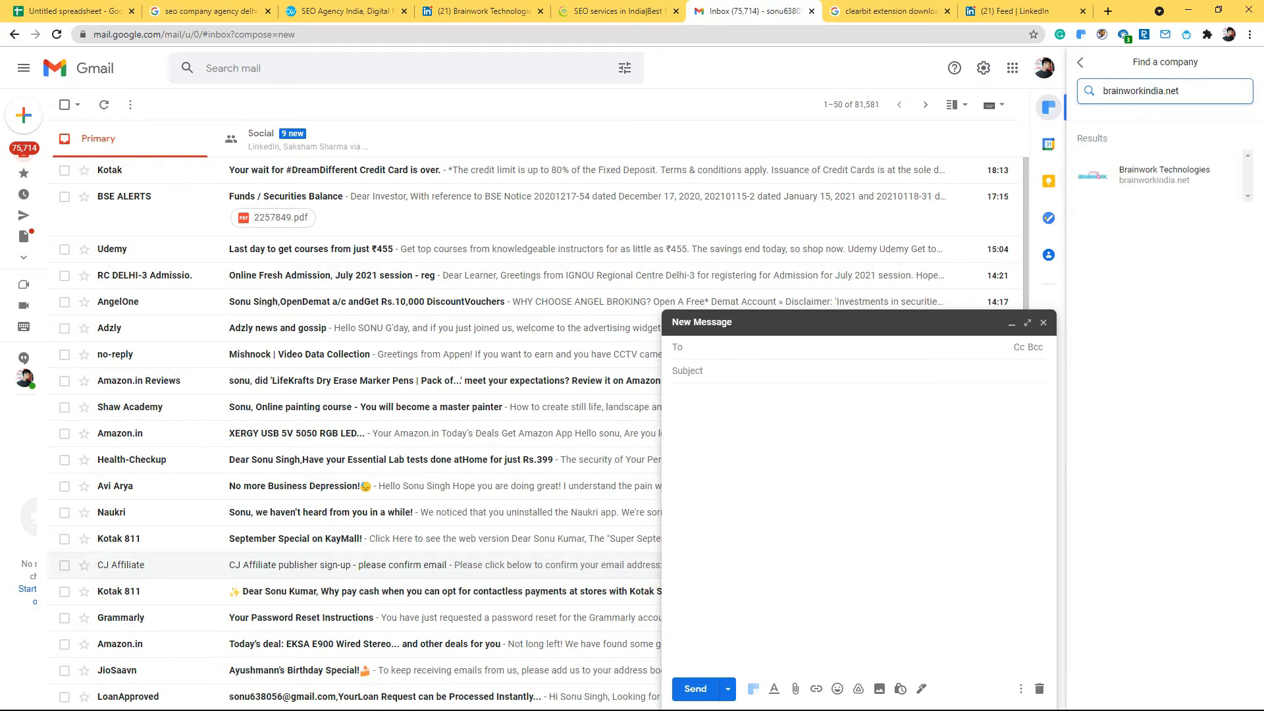
Choose Brainwork Technologies from the company results and open its founder's contact details
{"action": "left_click_drag", "start_coordinate": [1102, 91], "coordinate": [1179, 91]}
{"action": "left_click", "coordinate": [1179, 91]}
{"action": "left_click", "coordinate": [1164, 175]}
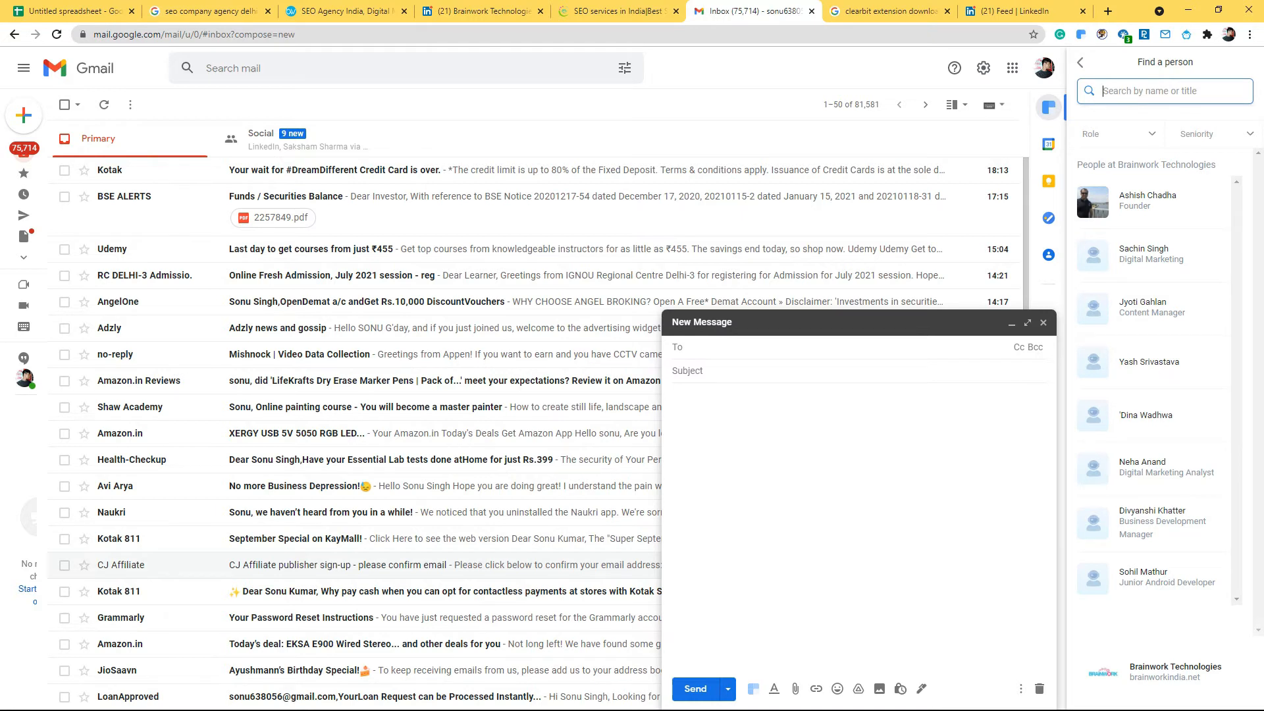
{"action": "left_click", "coordinate": [1147, 201]}
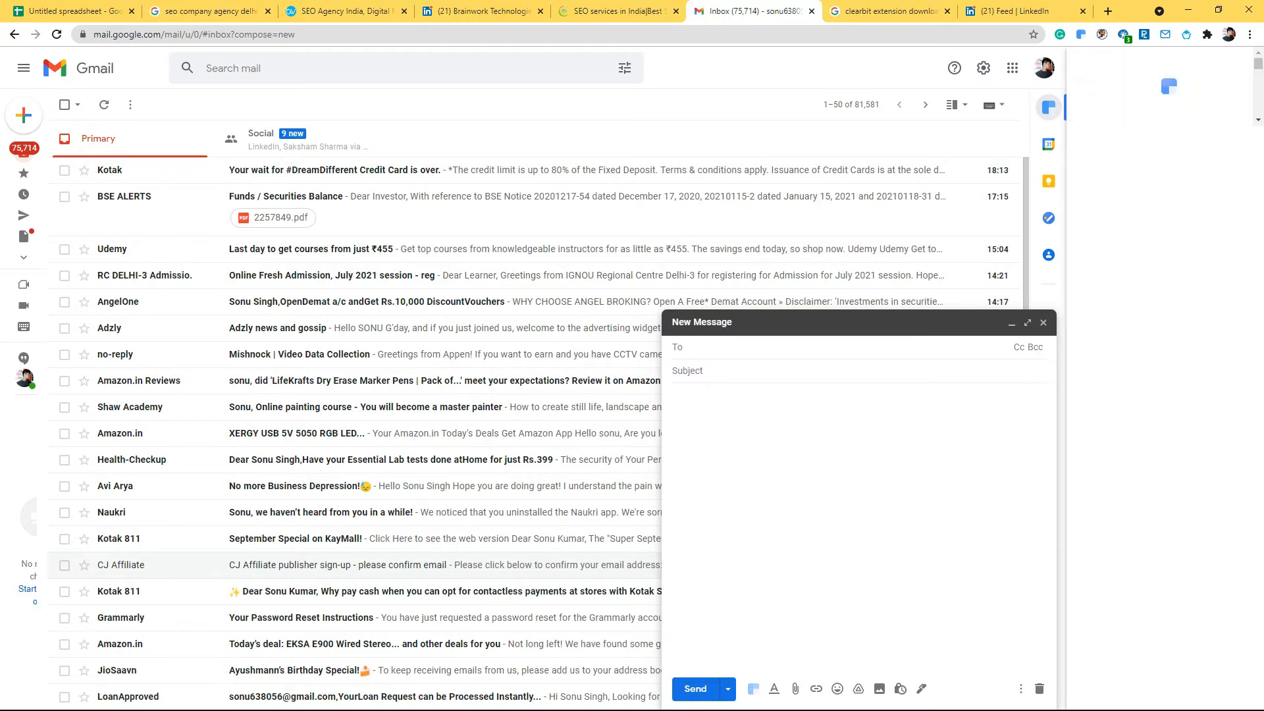
Copy the founder's full name from Clearbit into the Name column of row 2 in the lead spreadsheet
{"action": "mouse_move", "coordinate": [1078, 161]}
{"action": "left_mouse_down"}
{"action": "mouse_move", "coordinate": [1140, 161]}
{"action": "mouse_move", "coordinate": [1078, 161]}
{"action": "left_mouse_up"}
{"action": "key", "text": "ctrl+c"}
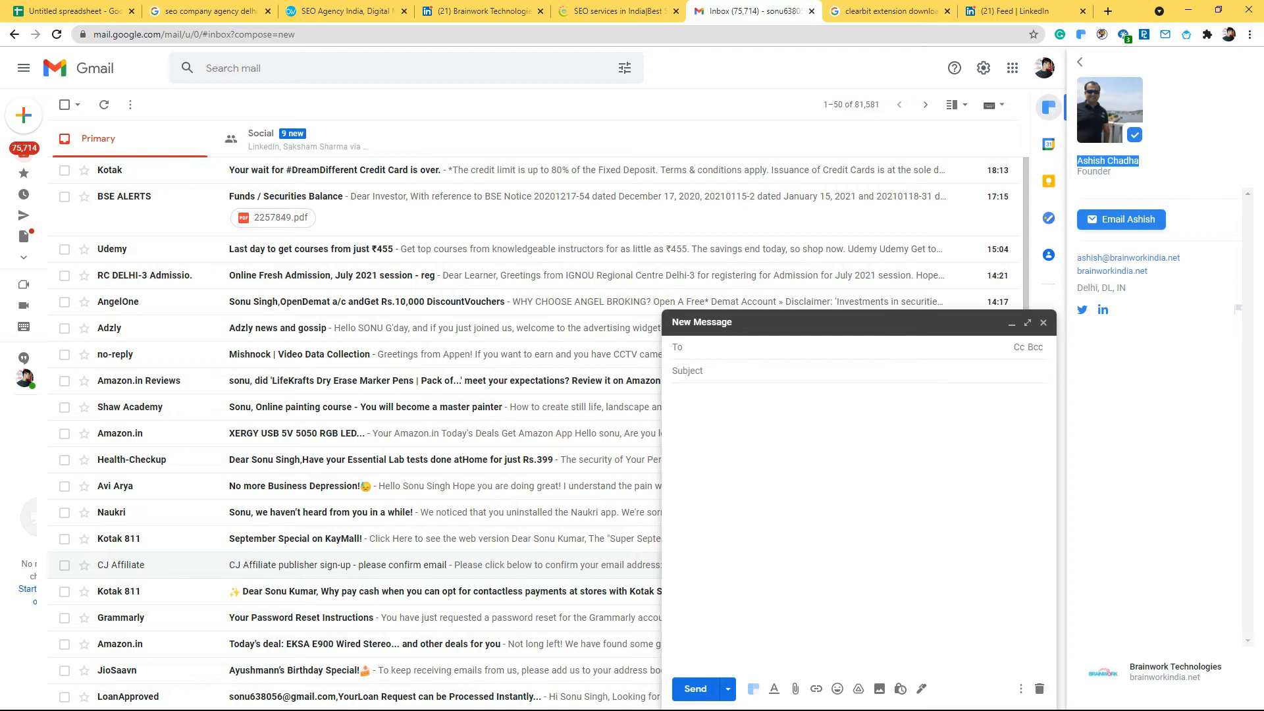
{"action": "left_click", "coordinate": [73, 10]}
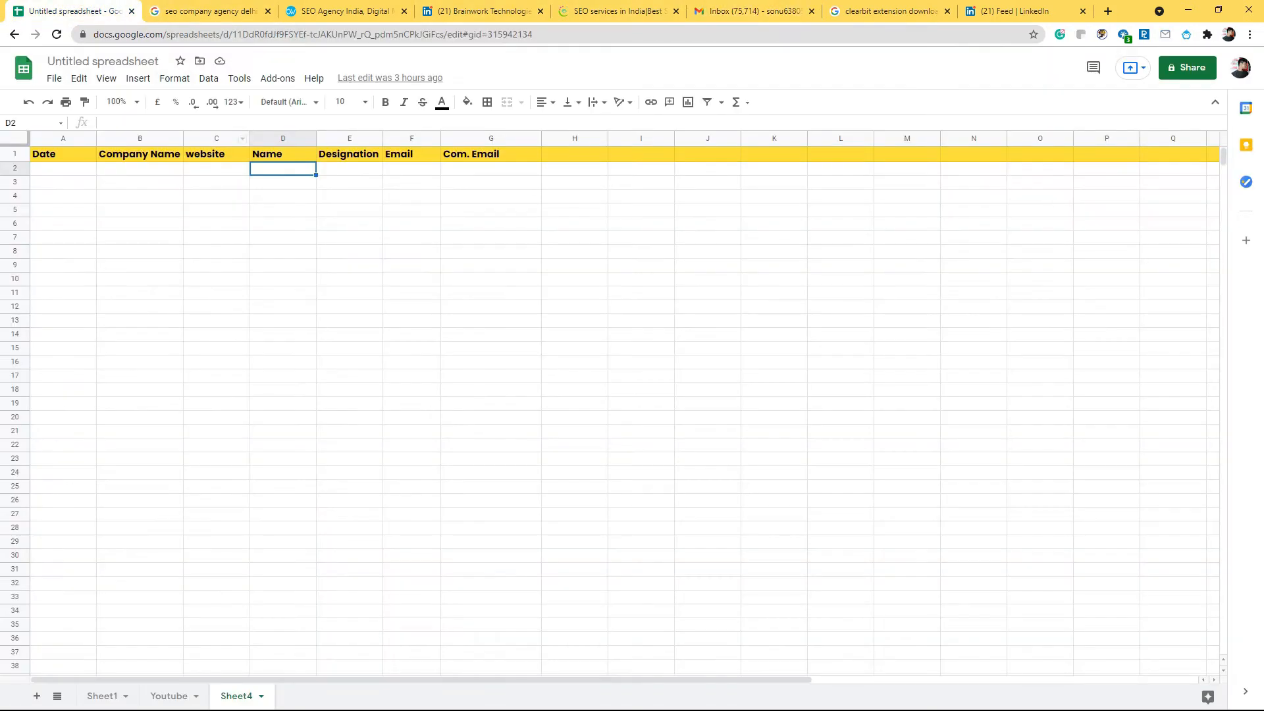
{"action": "key", "text": "Return"}
{"action": "key", "text": "ctrl+v"}
{"action": "key", "text": "Tab"}
Enter founder in the Designation column of row 2
{"action": "key", "text": "Return"}
{"action": "type", "text": "fon"}
{"action": "key", "text": "BackSpace"}
{"action": "key", "text": "BackSpace"}
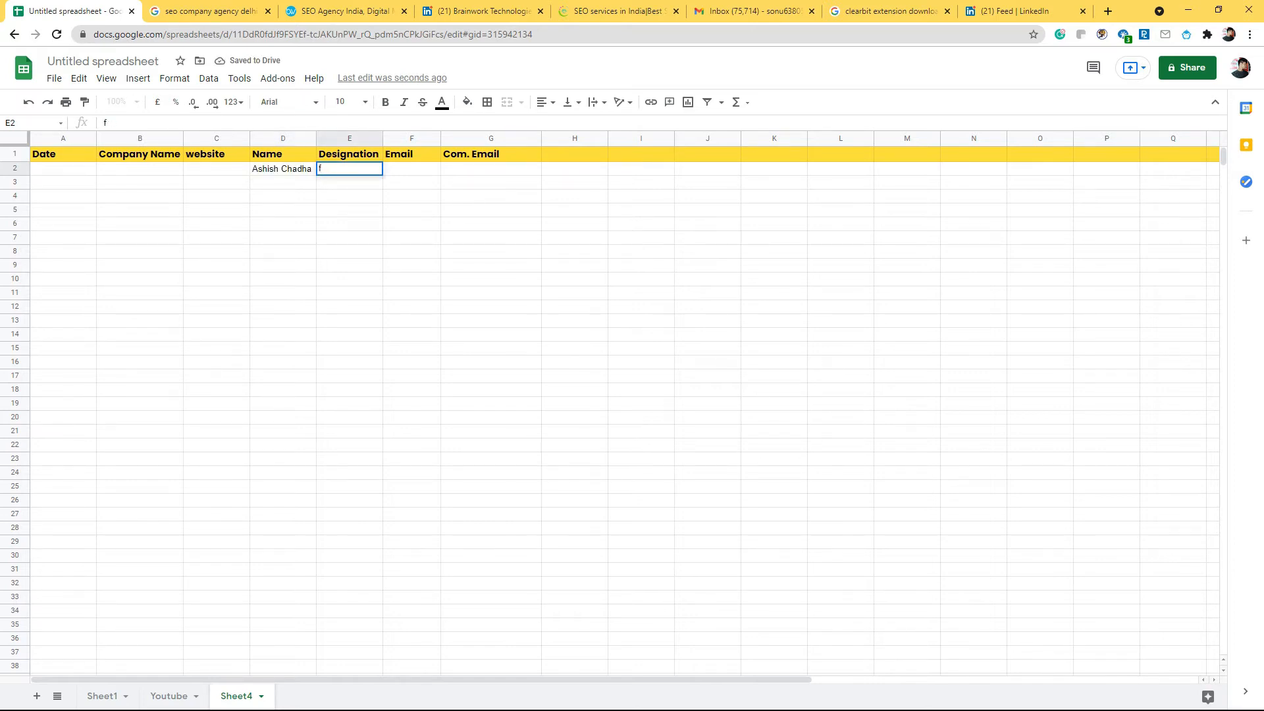
{"action": "key", "text": "BackSpace"}
{"action": "type", "text": "foundrer"}
{"action": "key", "text": "Tab"}
Copy the founder's email address from Clearbit in Gmail into the Email column of row 2 in the spreadsheet
{"action": "left_click", "coordinate": [208, 11]}
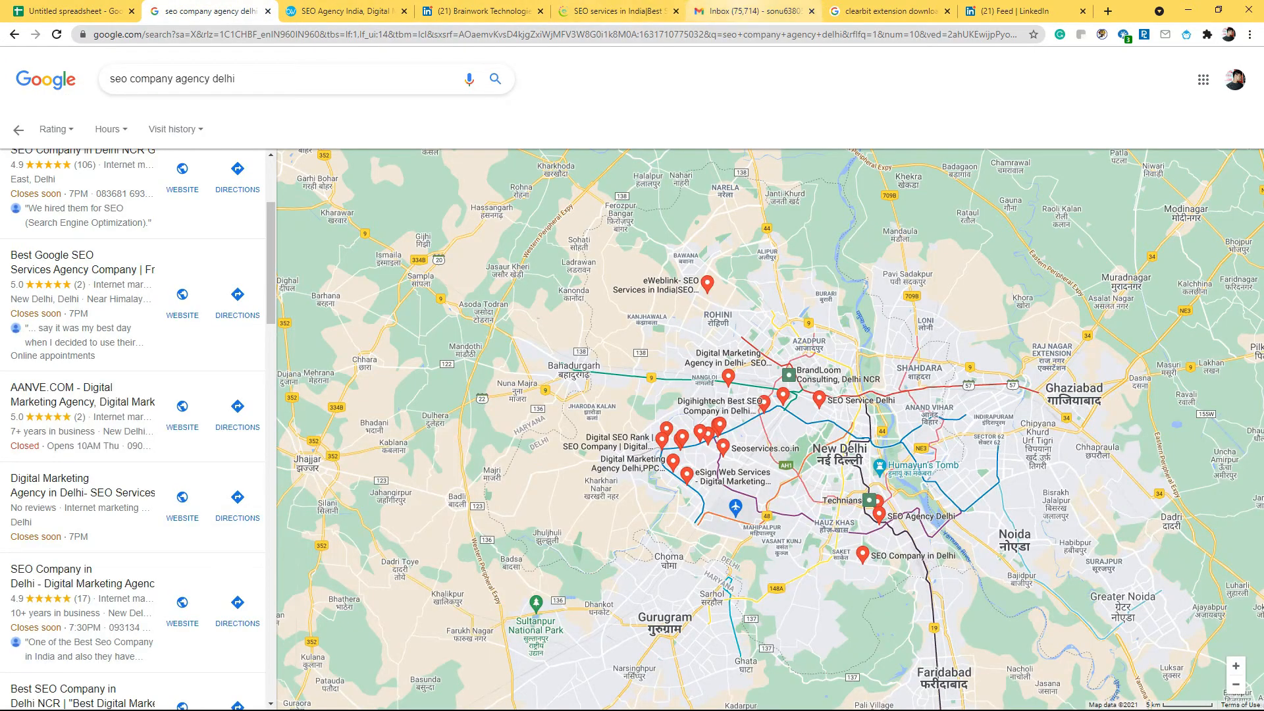
{"action": "left_click", "coordinate": [755, 11]}
{"action": "left_click_drag", "start_coordinate": [1184, 258], "coordinate": [1076, 259]}
{"action": "key", "text": "ctrl+c"}
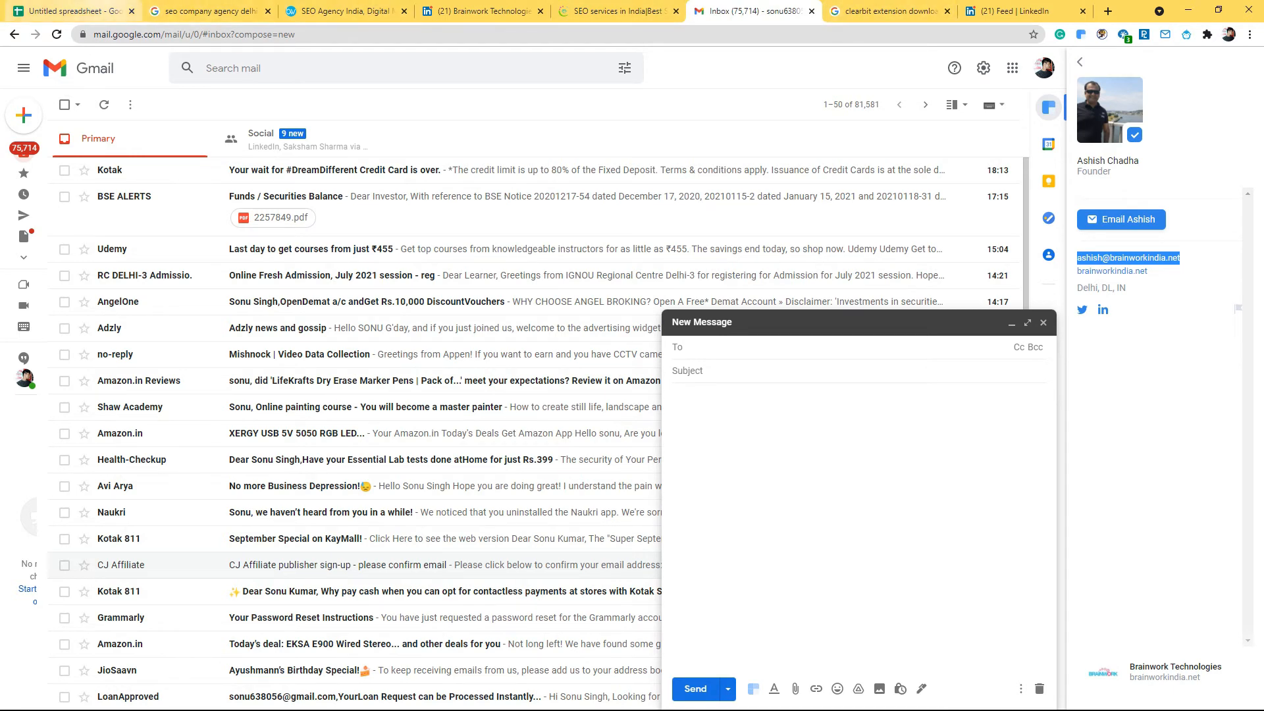
{"action": "left_click", "coordinate": [75, 11]}
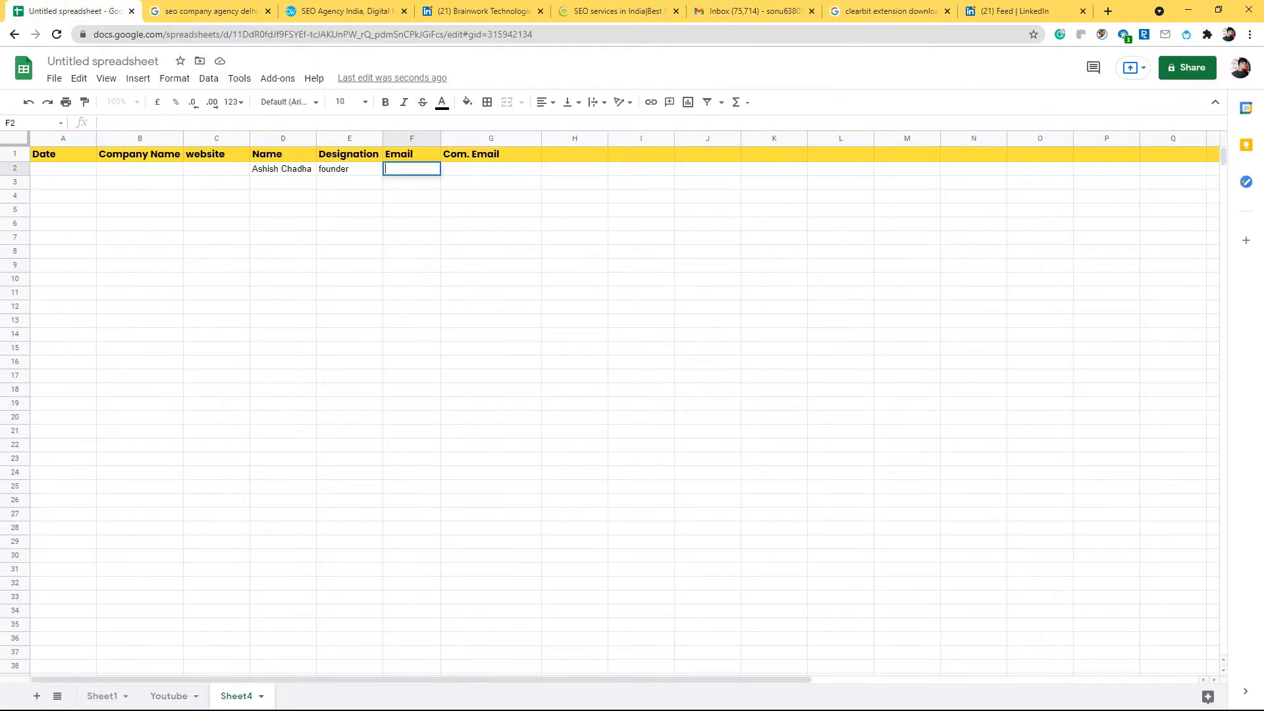
{"action": "key", "text": "ctrl+v"}
{"action": "left_click", "coordinate": [216, 168]}
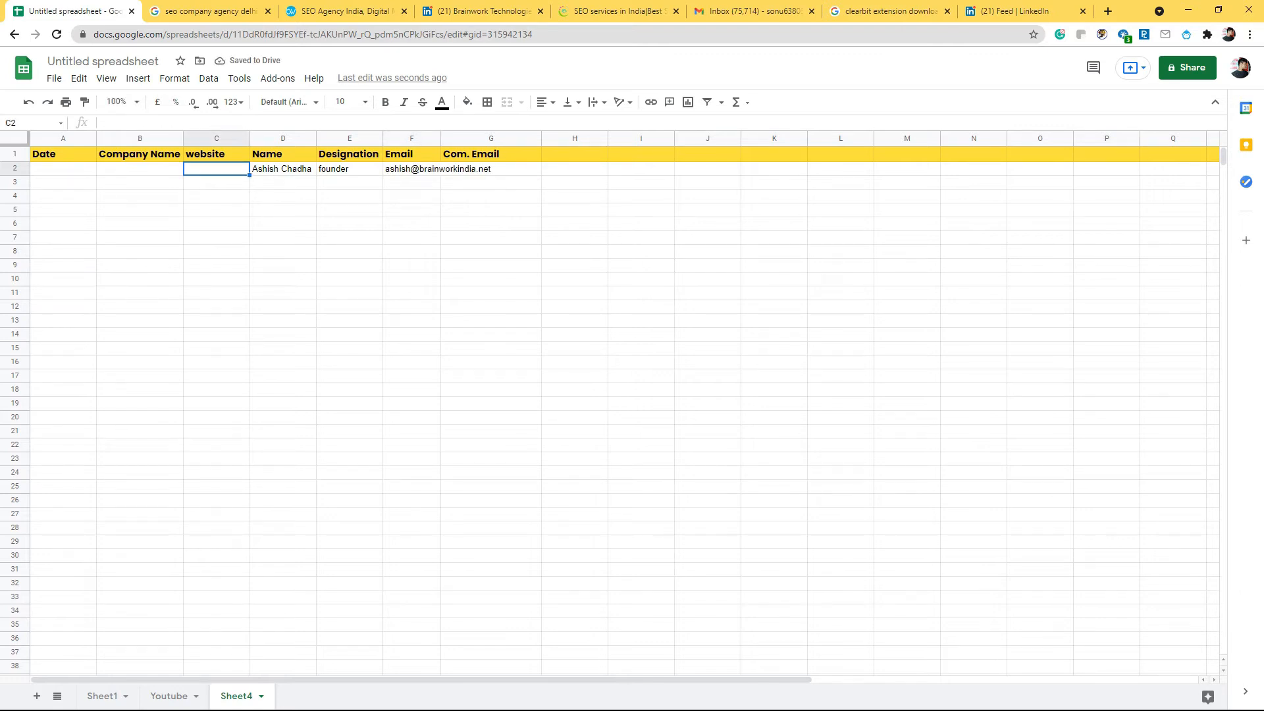
{"action": "left_click", "coordinate": [283, 168]}
{"action": "left_click", "coordinate": [349, 168]}
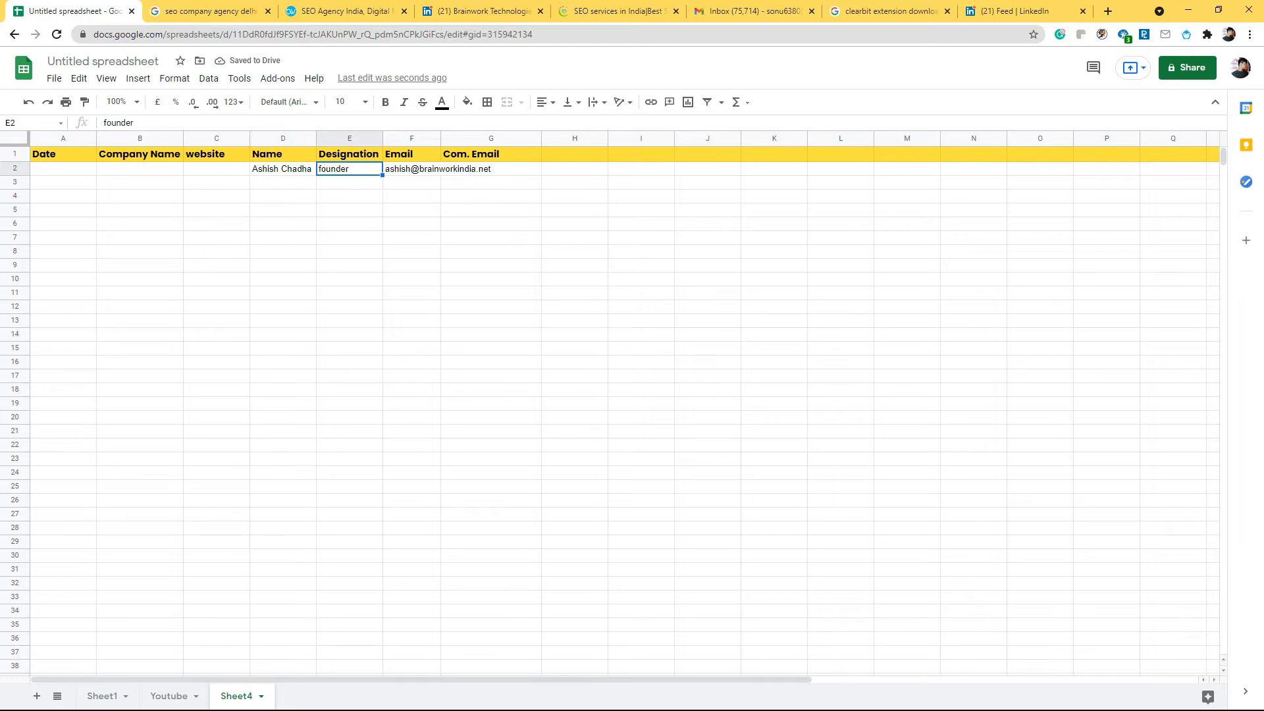
{"action": "key", "text": "Tab"}
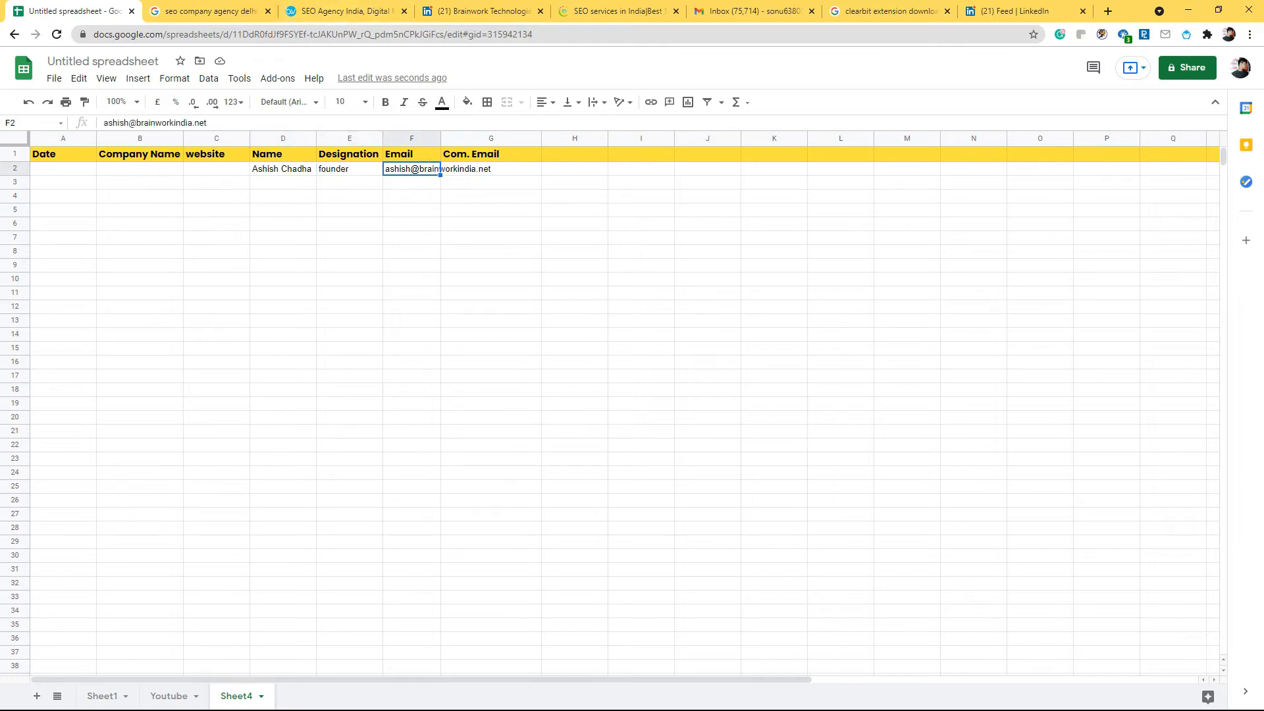
{"action": "left_click", "coordinate": [204, 11]}
{"action": "key", "text": "ctrl+Tab"}
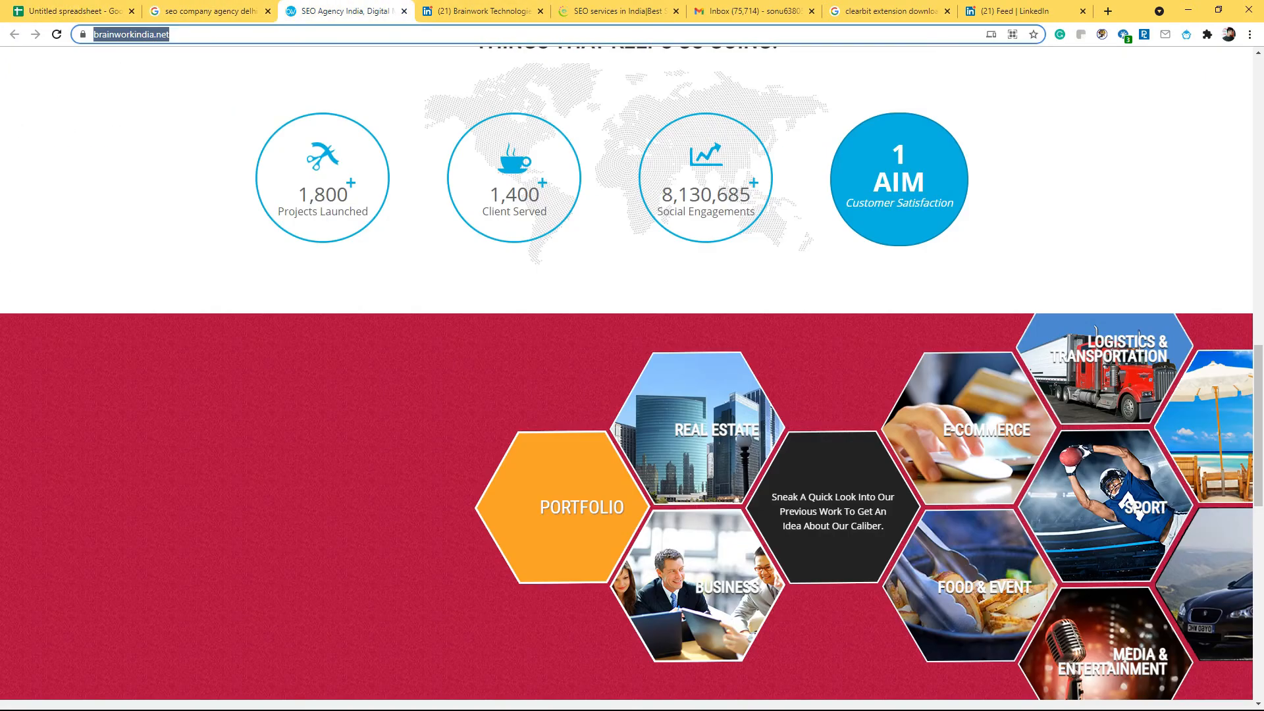
{"action": "key", "text": "ctrl+shift+Tab"}
{"action": "key", "text": "ctrl+shift+Tab"}
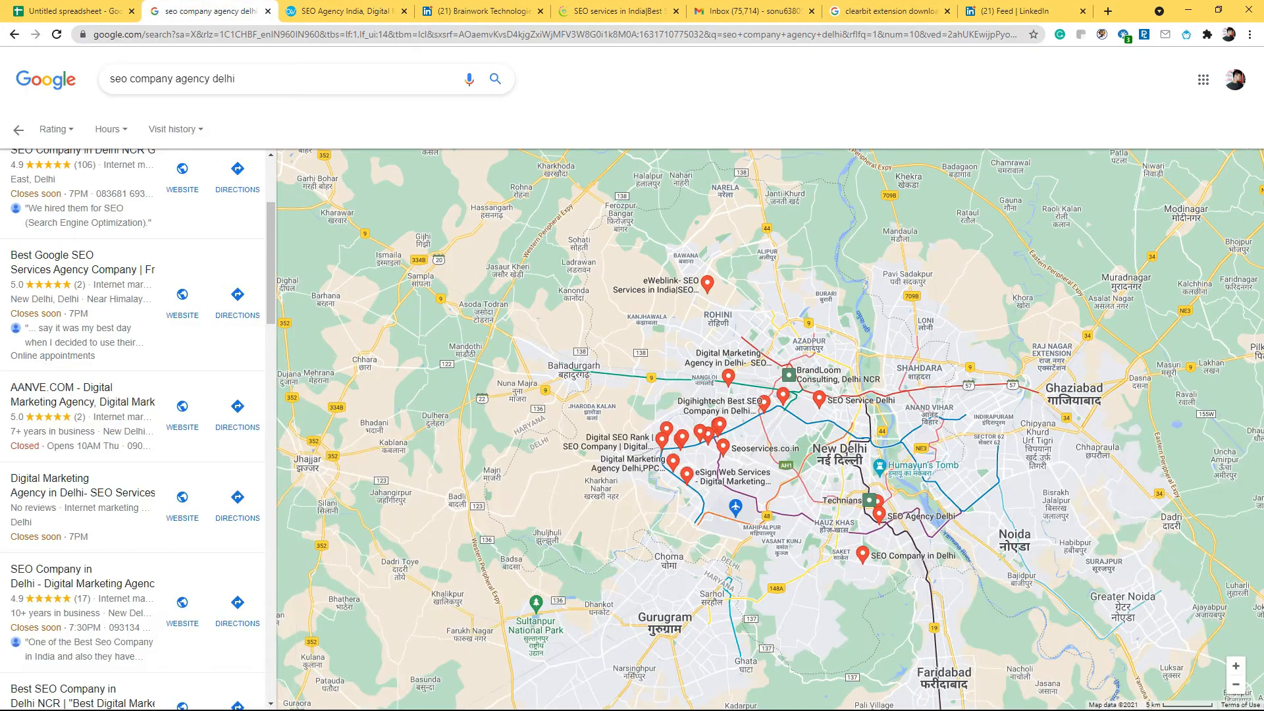
{"action": "double_click", "coordinate": [217, 170]}
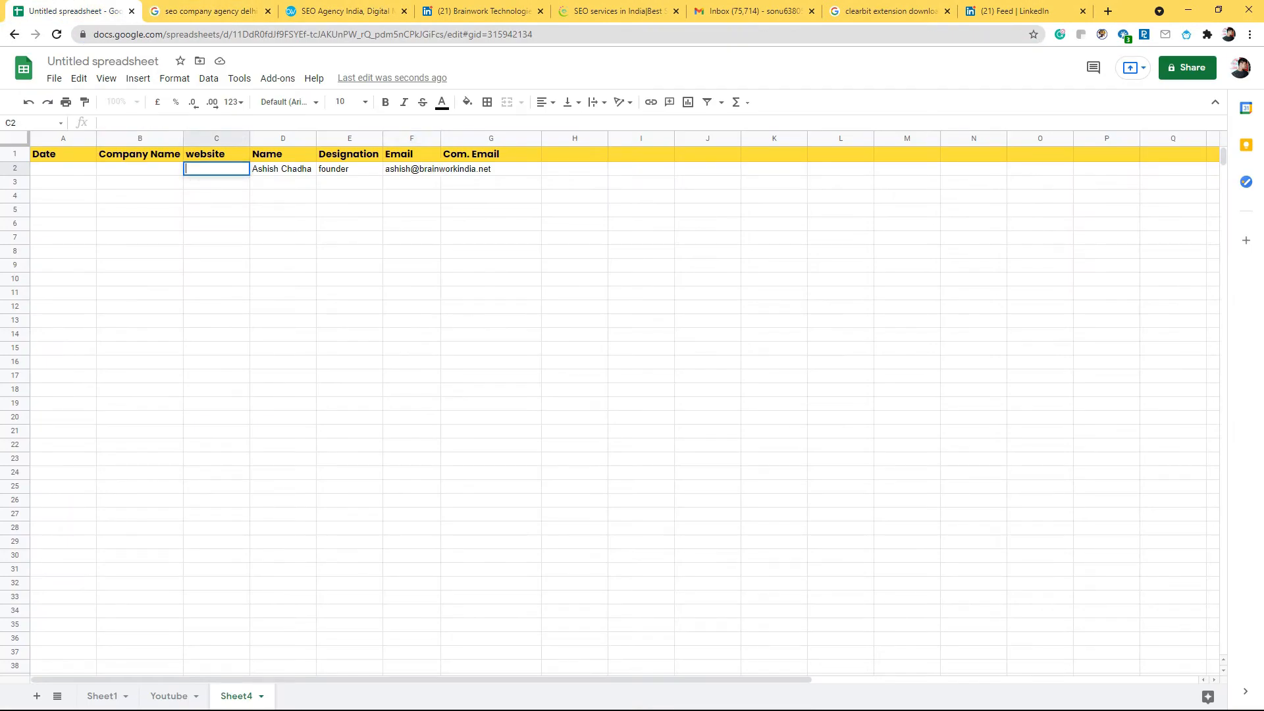
{"action": "type", "text": "https://www.brainworkindia.net/"}
Copy the name Brainwork Technologies from its LinkedIn page into the Company Name column of row 2
{"action": "key", "text": "ctrl+Tab"}
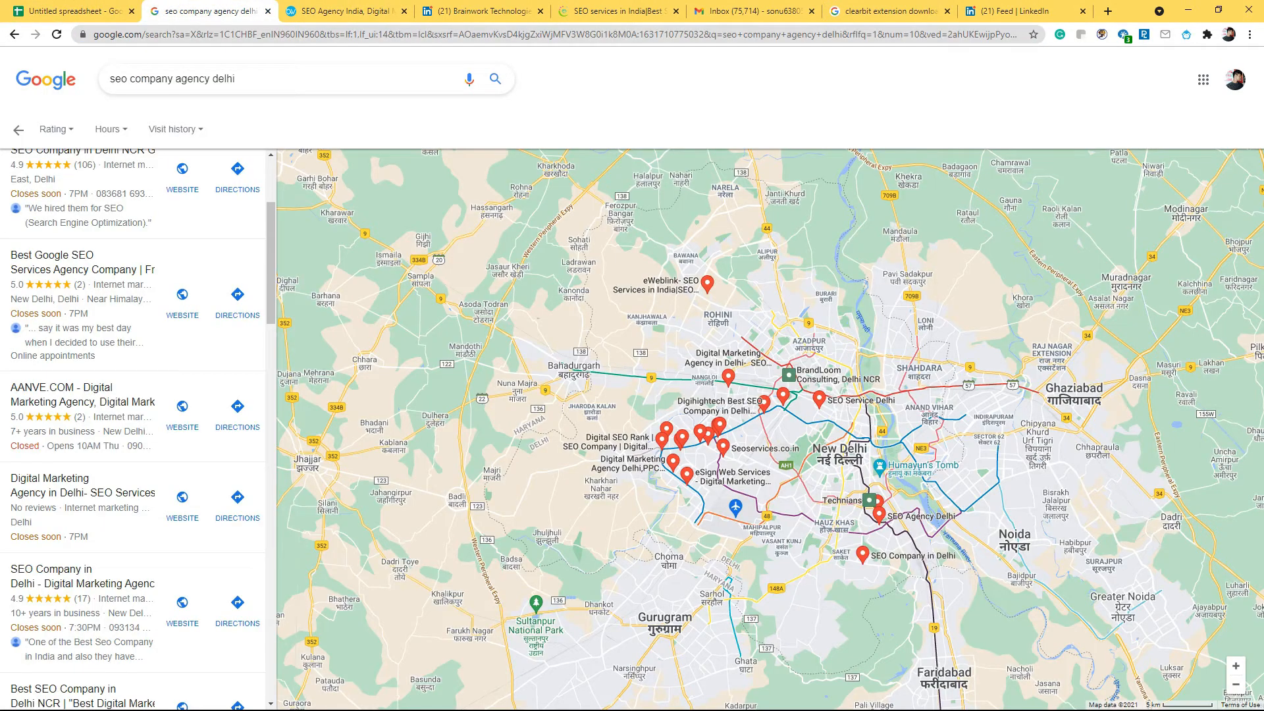
{"action": "key", "text": "ctrl+Tab"}
{"action": "key", "text": "ctrl+Tab"}
{"action": "left_click_drag", "start_coordinate": [272, 268], "coordinate": [441, 268]}
{"action": "key", "text": "ctrl+c"}
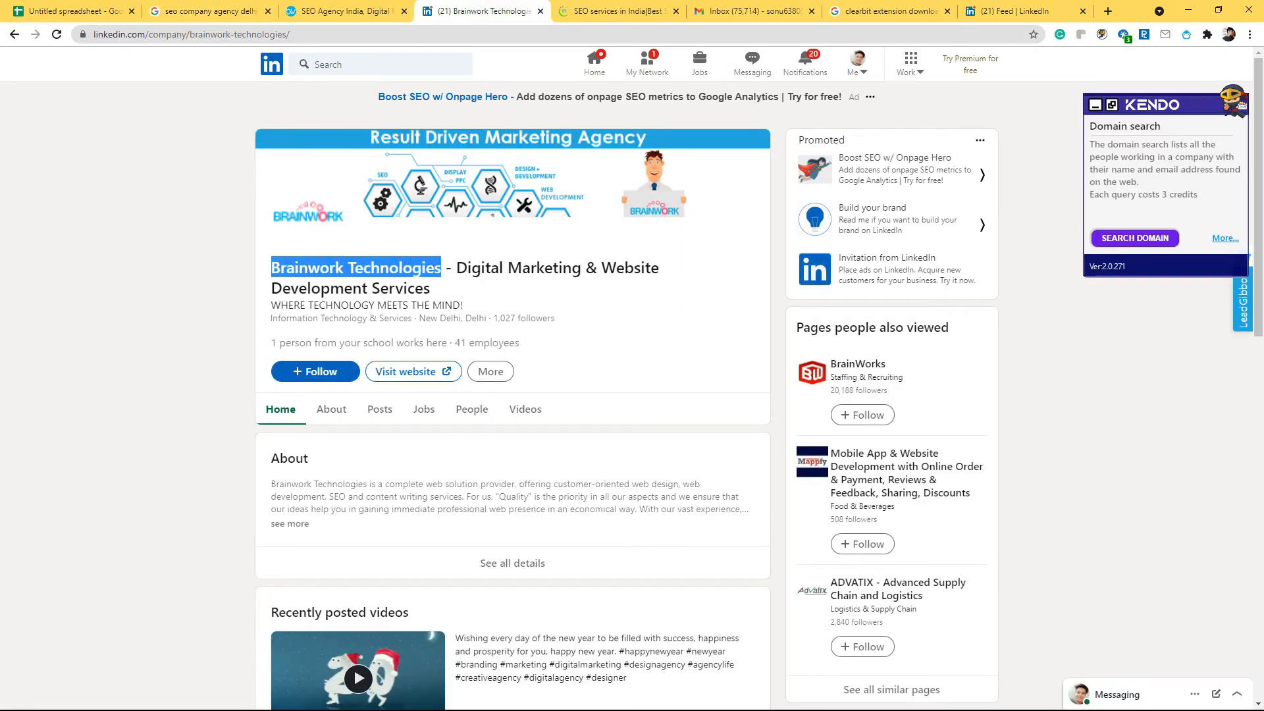
{"action": "key", "text": "ctrl+1"}
{"action": "key", "text": "shift+Tab"}
{"action": "key", "text": "Return"}
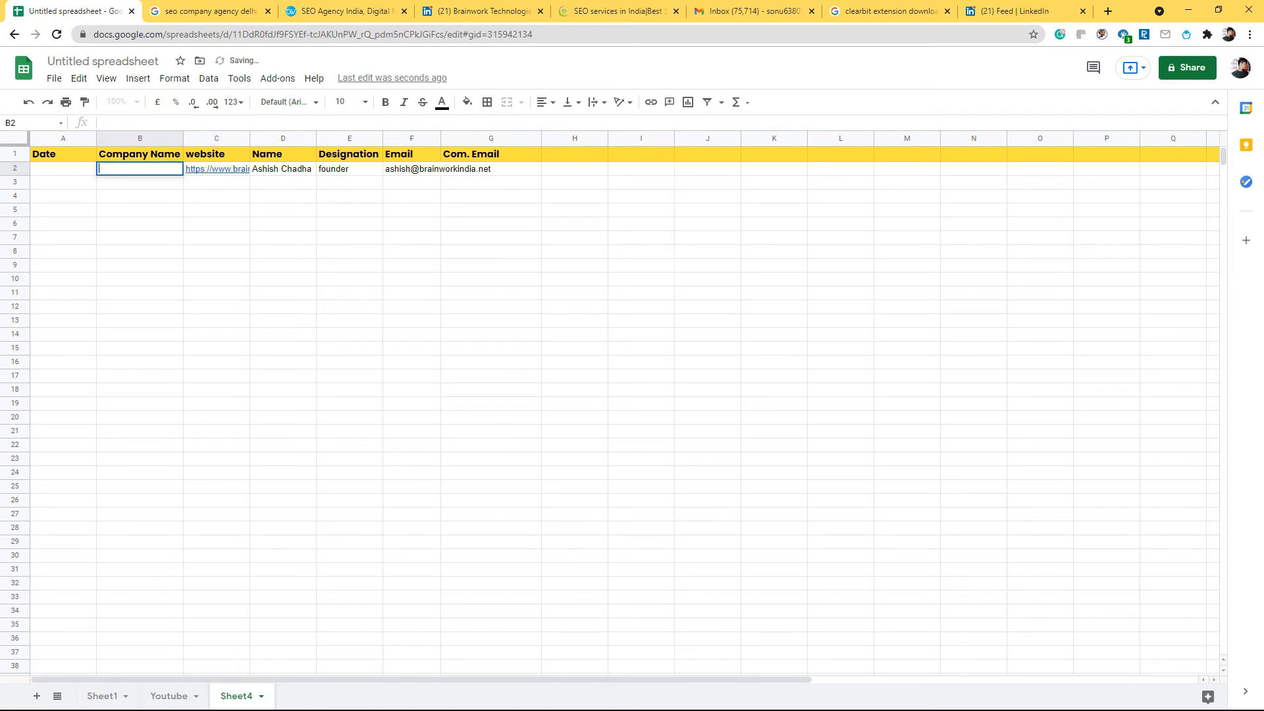
{"action": "key", "text": "ctrl+v"}
{"action": "key", "text": "shift+Tab"}
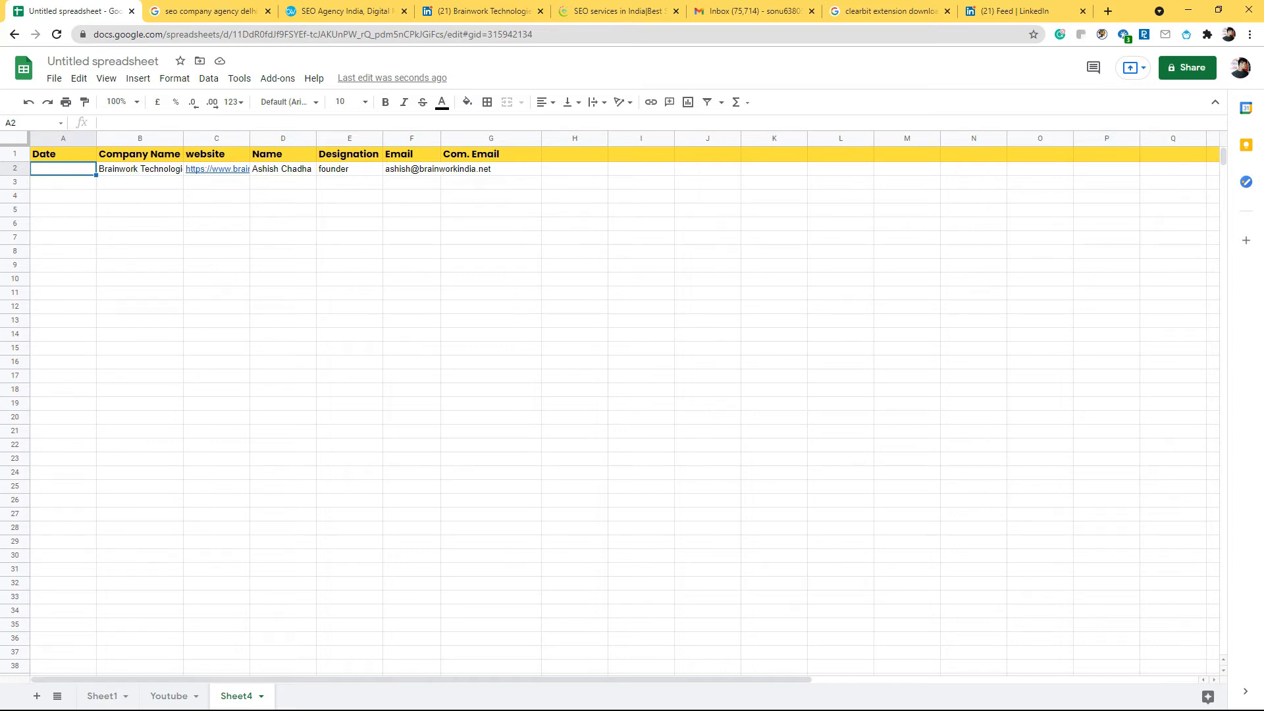
Ready the Com. Email cell of row 2 and open the Contact Us page from the brainworkindia.net footer
{"action": "left_click", "coordinate": [490, 169]}
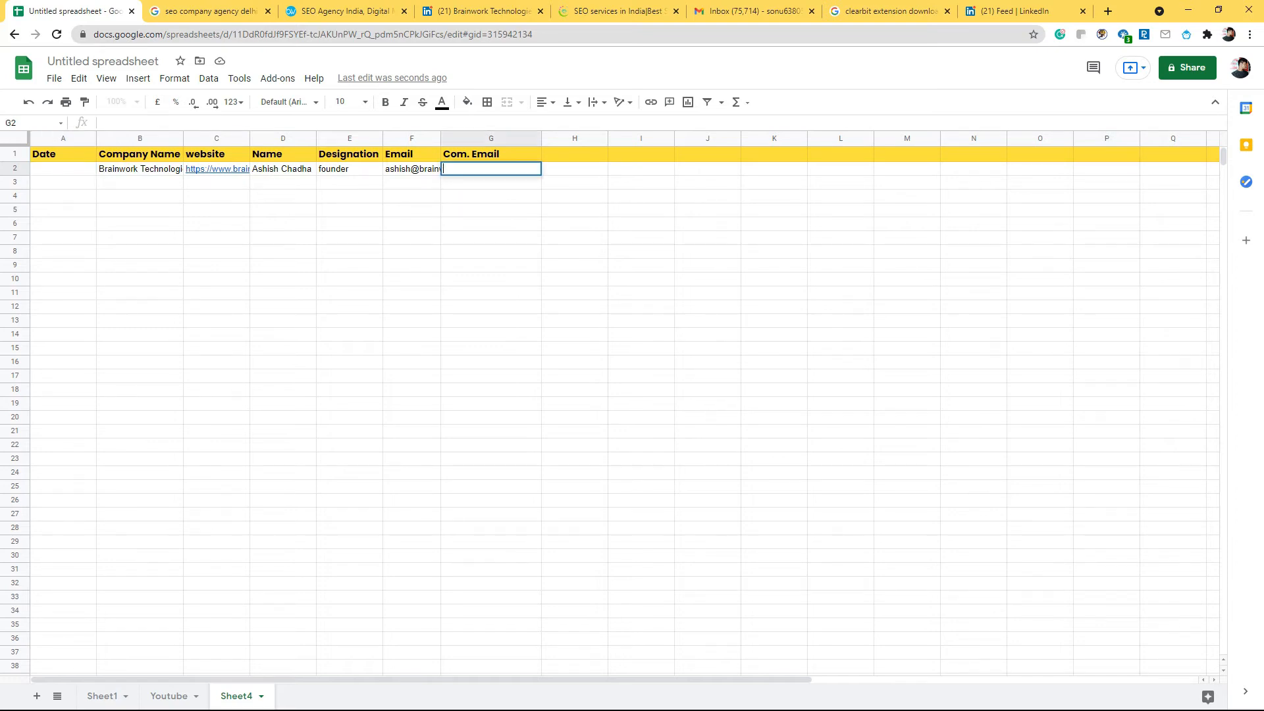
{"action": "key", "text": "ctrl+2"}
{"action": "key", "text": "ctrl+3"}
{"action": "scroll", "coordinate": [632, 379], "scroll_direction": "down", "scroll_amount": 10}
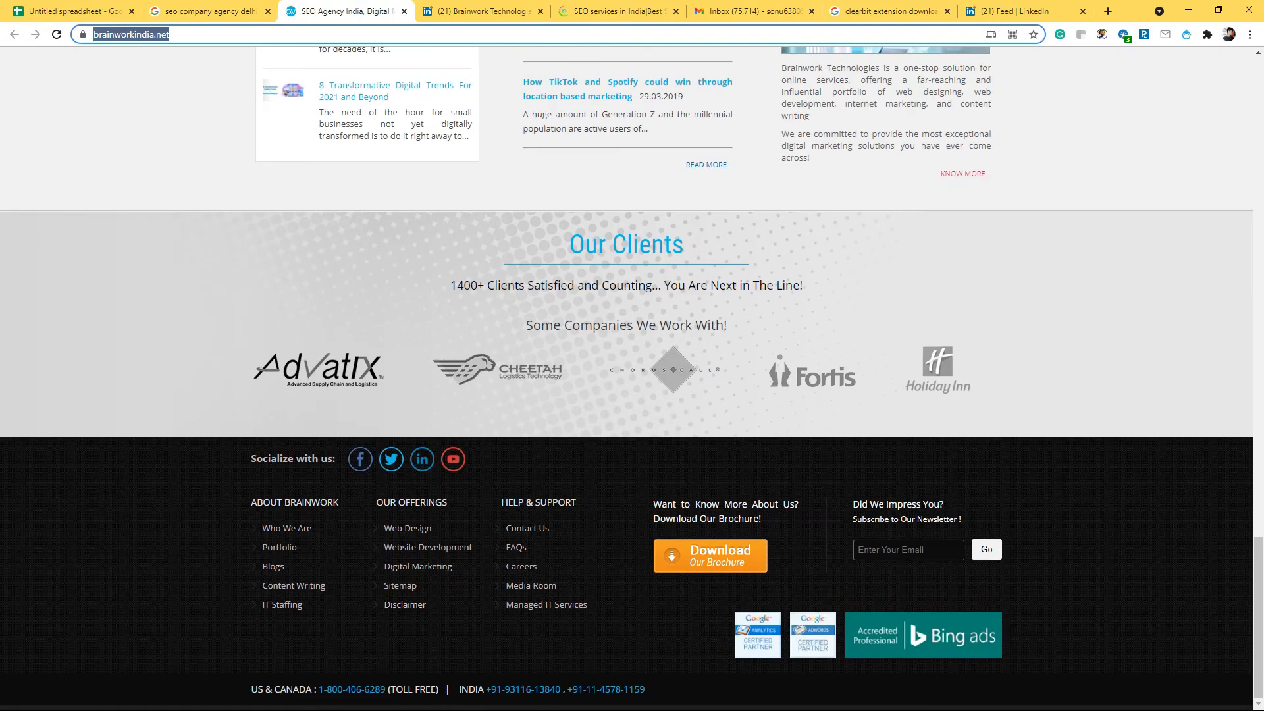
{"action": "left_click", "coordinate": [528, 528]}
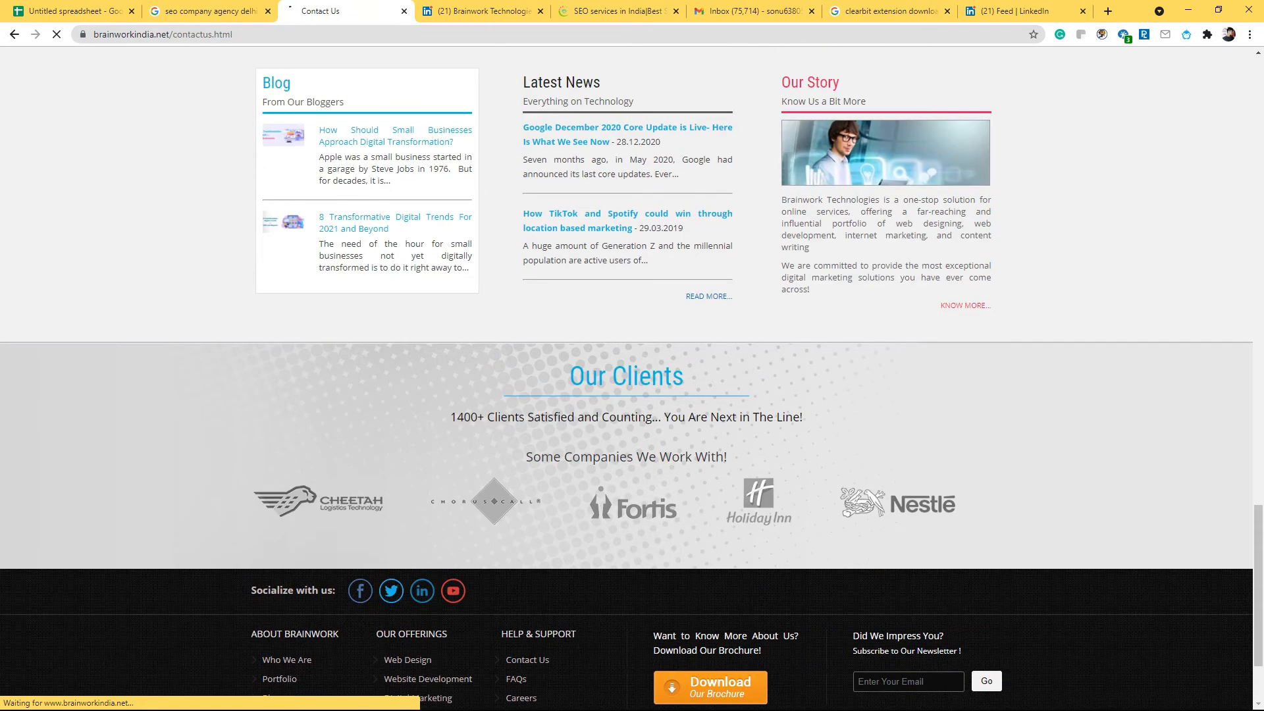
{"action": "scroll", "coordinate": [632, 375], "scroll_direction": "down", "scroll_amount": 5}
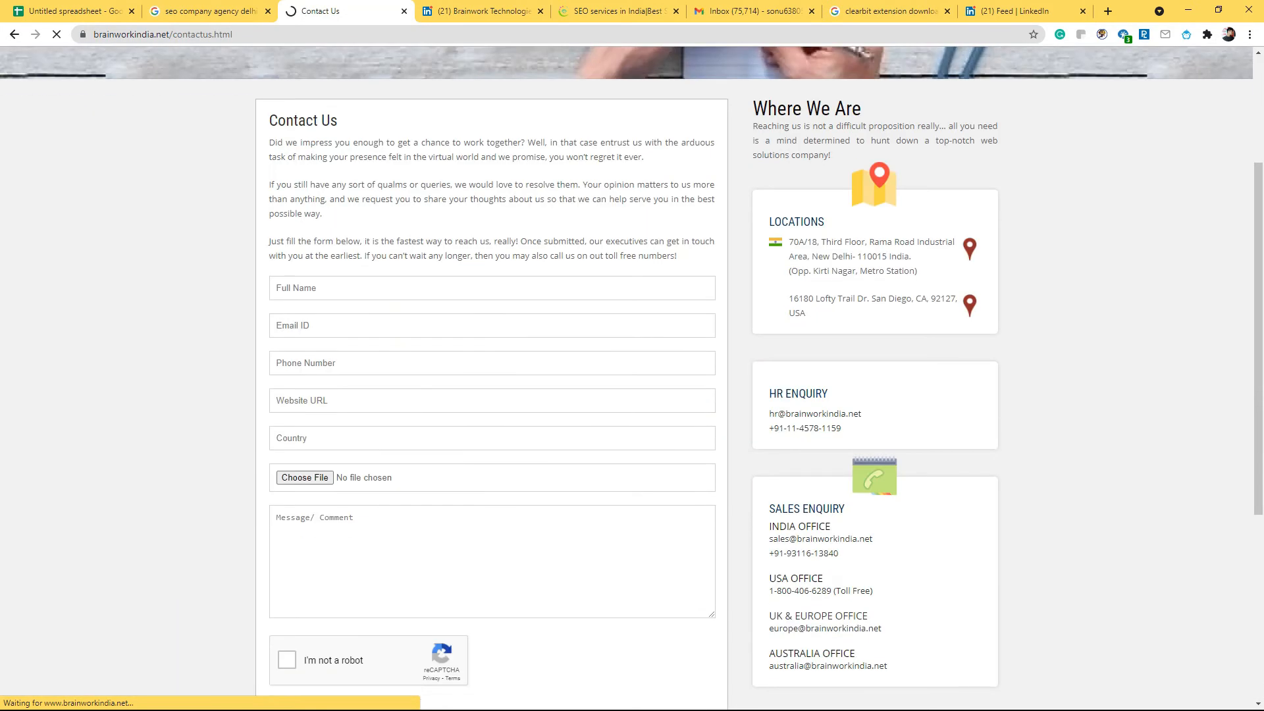
Copy the India office's sales enquiry email from the Brainwork contact page into the Com. Email column of row 2 in the spreadsheet
{"action": "left_click_drag", "start_coordinate": [861, 282], "coordinate": [769, 282]}
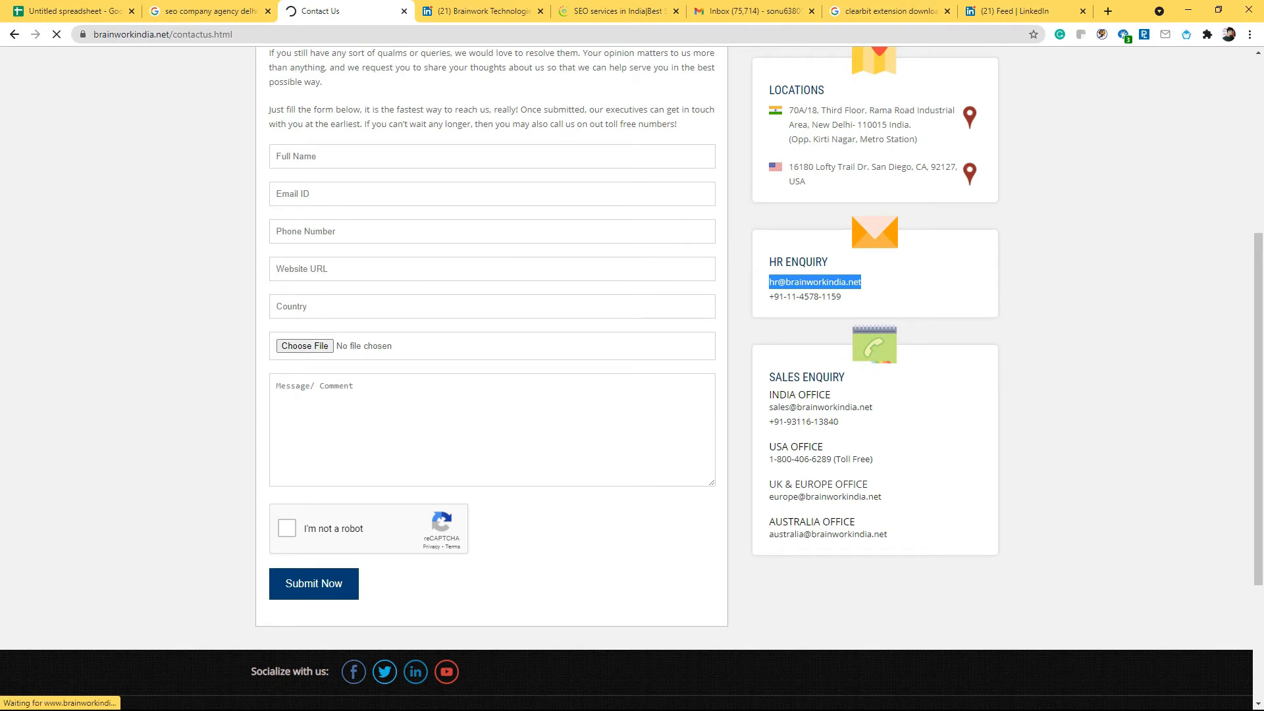
{"action": "left_click", "coordinate": [886, 293]}
{"action": "left_click_drag", "start_coordinate": [873, 407], "coordinate": [769, 407]}
{"action": "key", "text": "ctrl+c"}
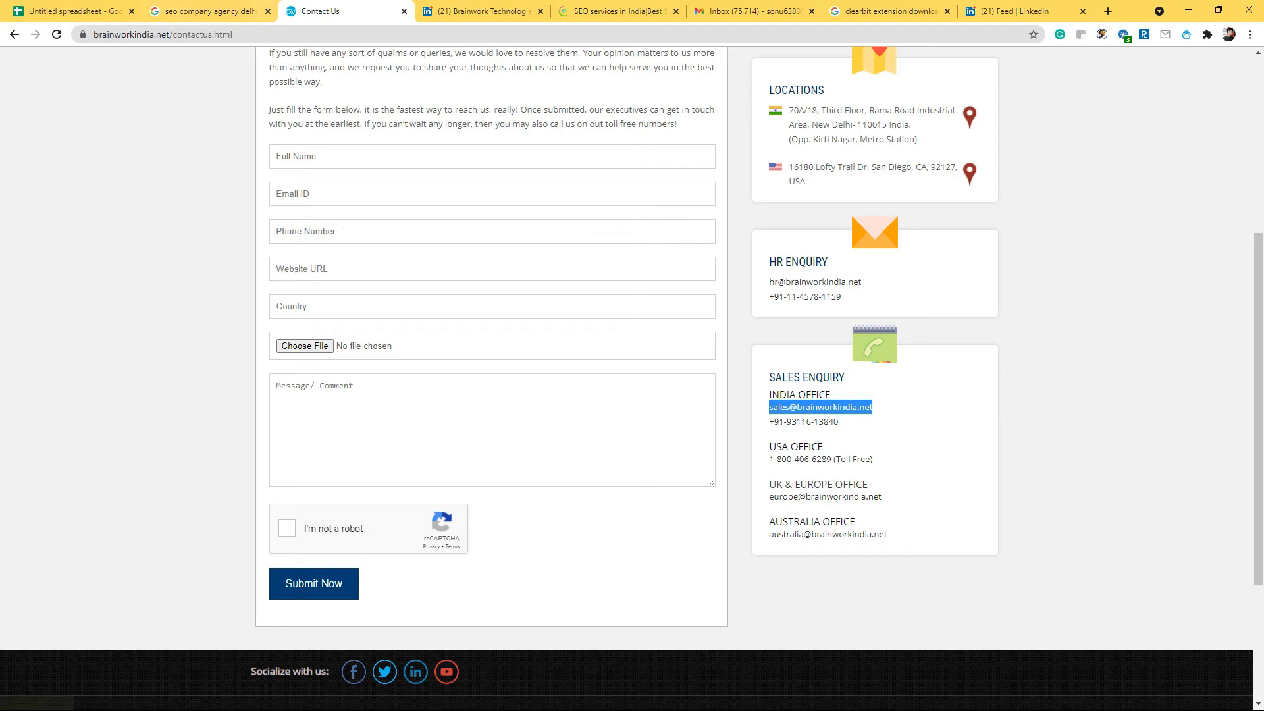
{"action": "left_click", "coordinate": [206, 11]}
{"action": "left_click", "coordinate": [78, 11]}
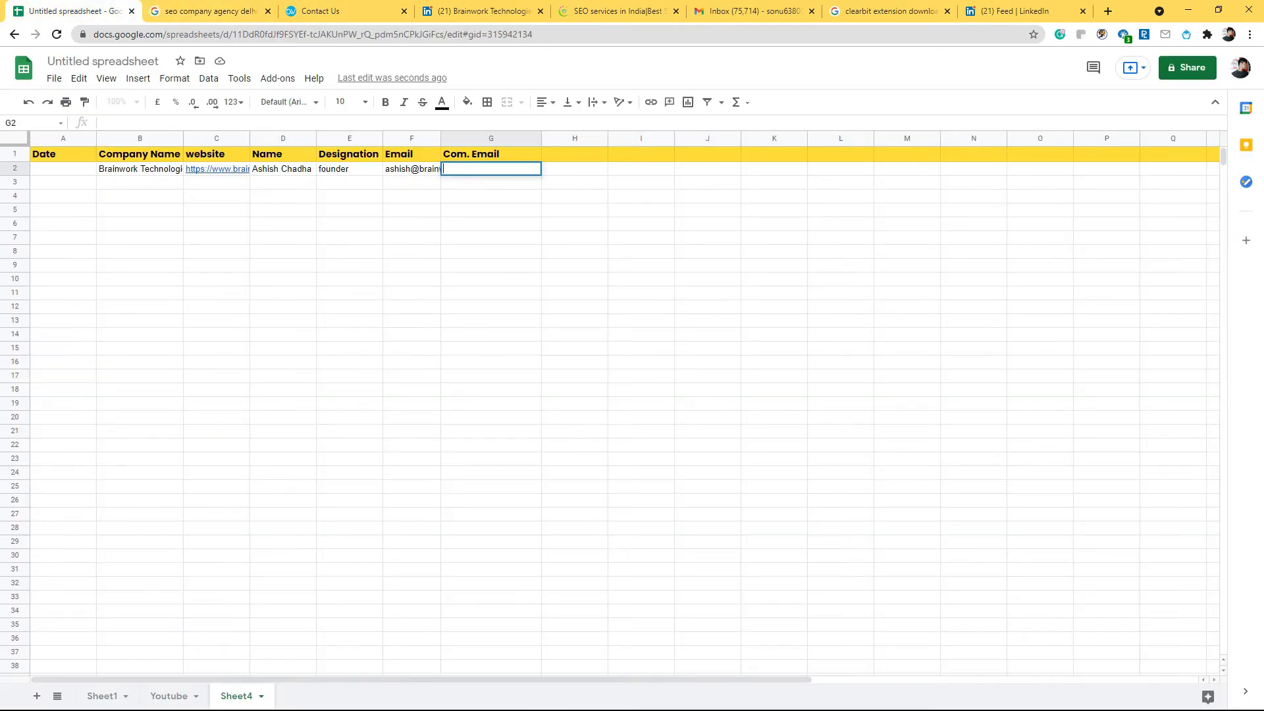
{"action": "key", "text": "ctrl+v"}
{"action": "left_click", "coordinate": [574, 265]}
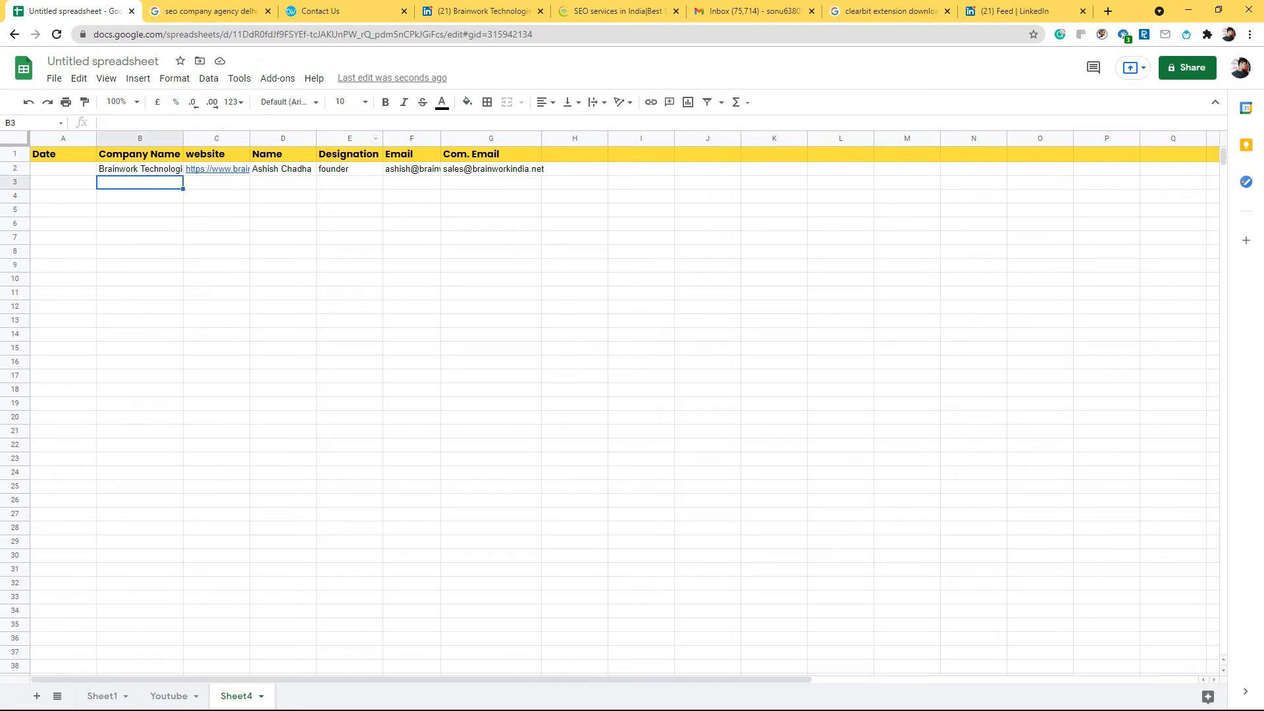
Return to the eWeblink website and open the company's LinkedIn page from its footer
{"action": "left_click", "coordinate": [208, 10]}
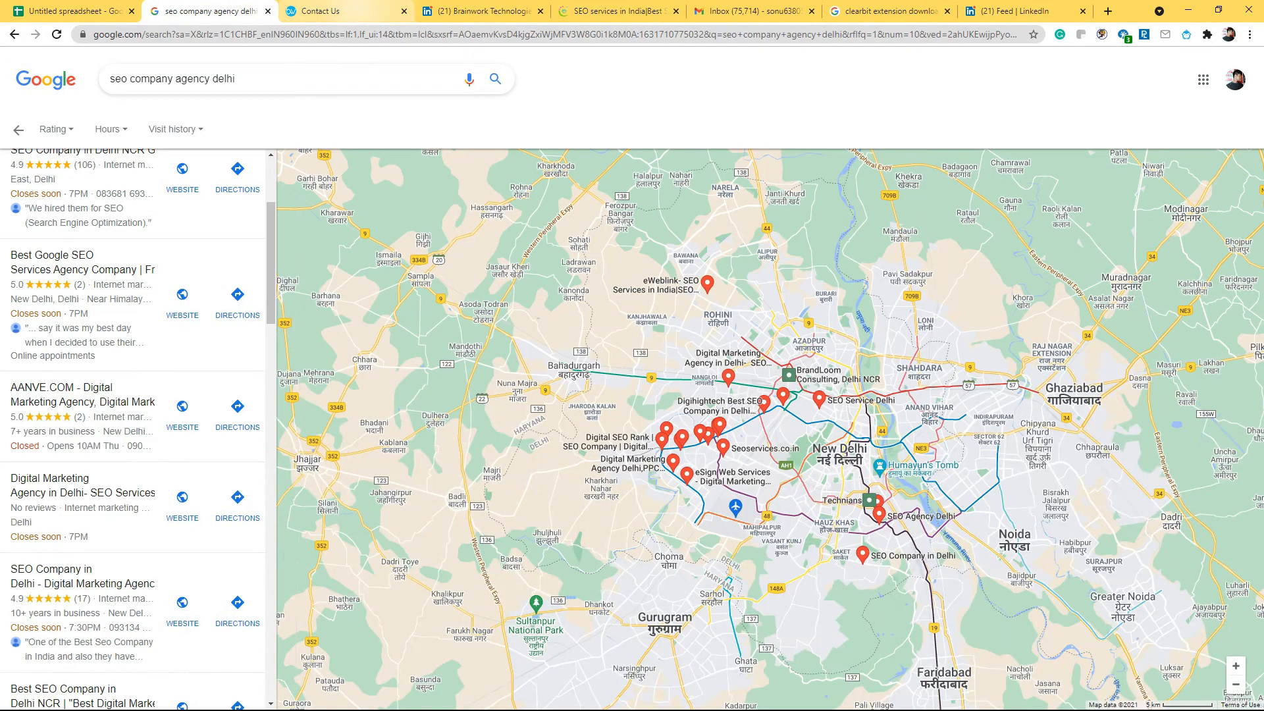
{"action": "left_click", "coordinate": [483, 10]}
{"action": "left_click", "coordinate": [348, 11]}
{"action": "key", "text": "ctrl+Tab"}
{"action": "key", "text": "ctrl+Tab"}
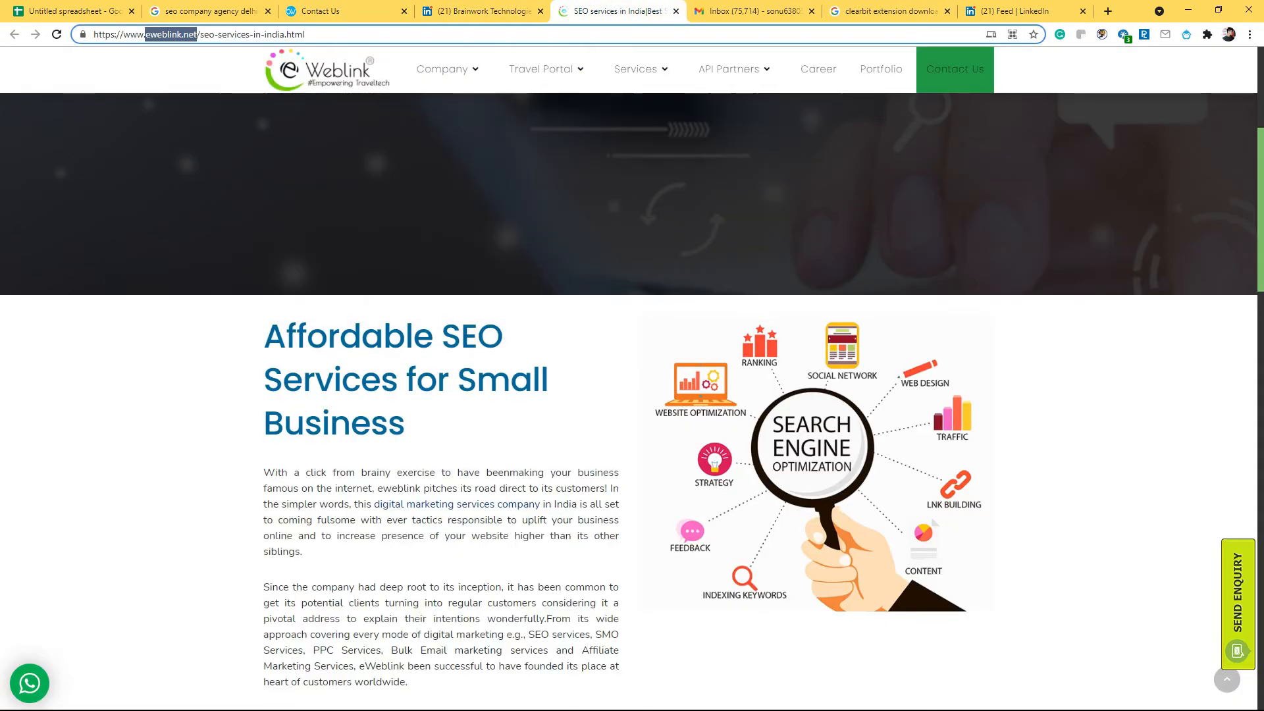
{"action": "left_click", "coordinate": [628, 395]}
{"action": "scroll", "coordinate": [629, 395], "scroll_direction": "down", "scroll_amount": 11}
{"action": "scroll", "coordinate": [628, 395], "scroll_direction": "down", "scroll_amount": 10}
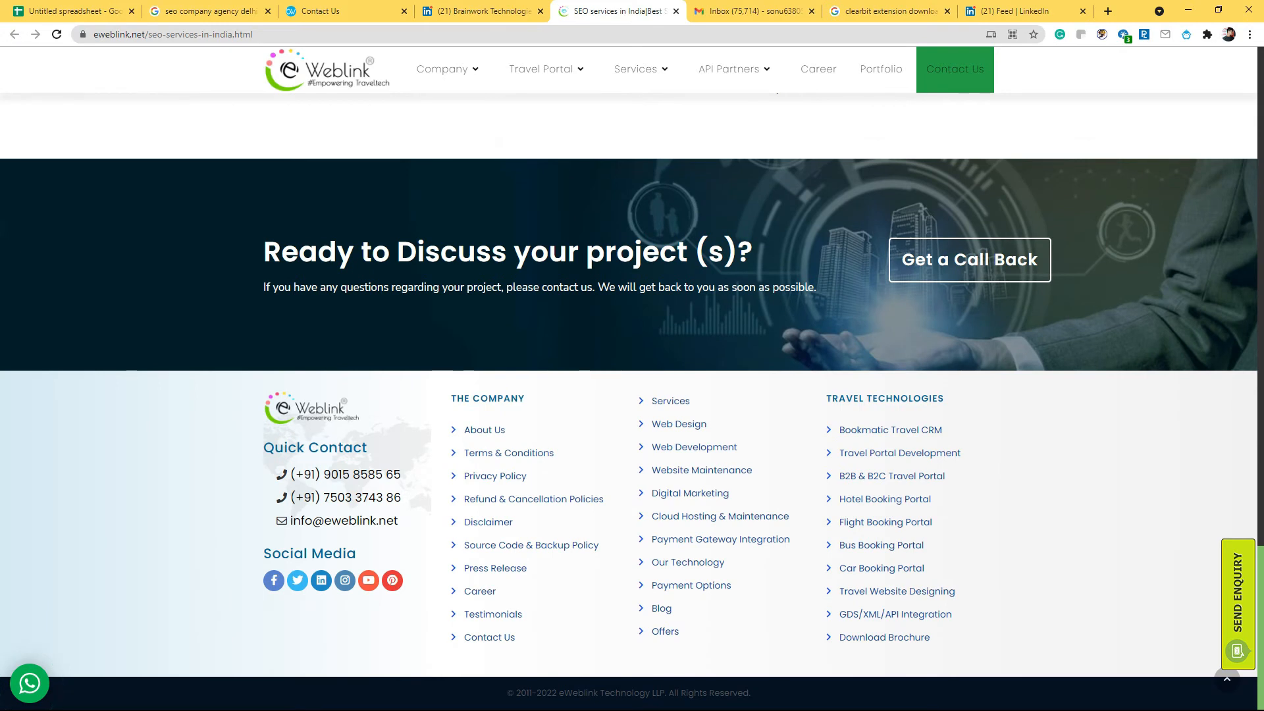
{"action": "left_click_drag", "start_coordinate": [398, 520], "coordinate": [290, 520]}
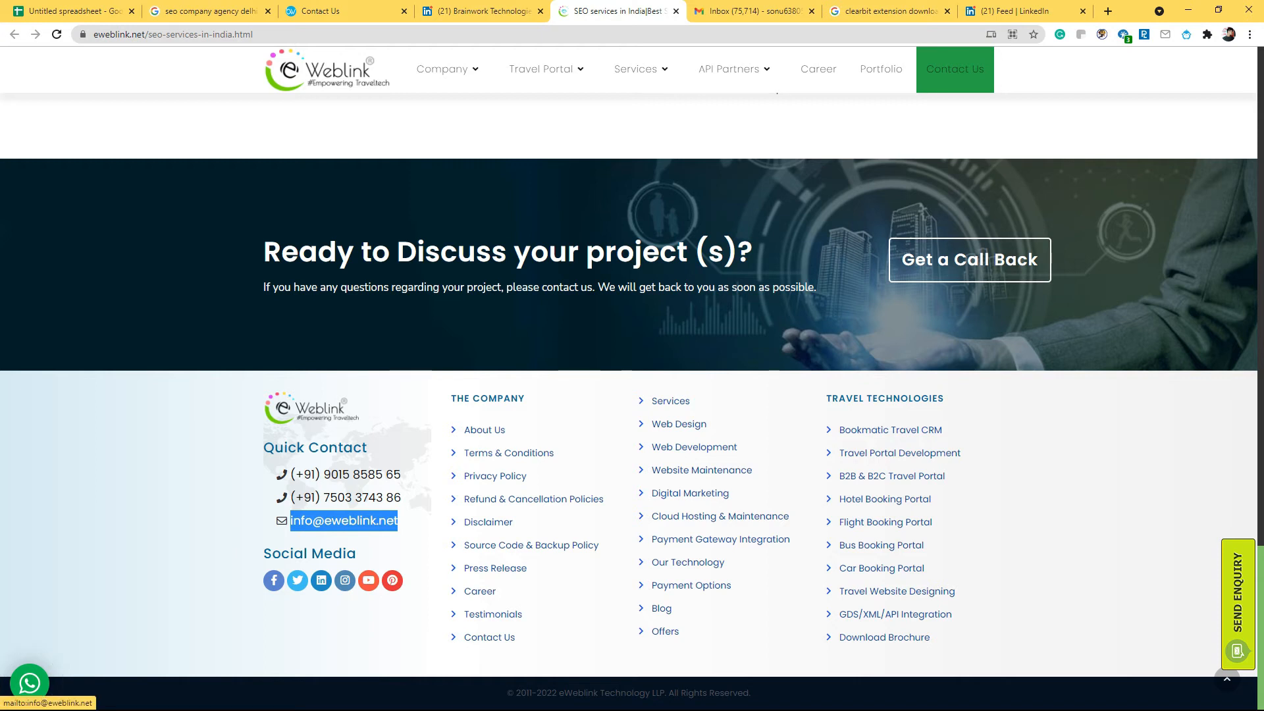
{"action": "left_click", "coordinate": [321, 580]}
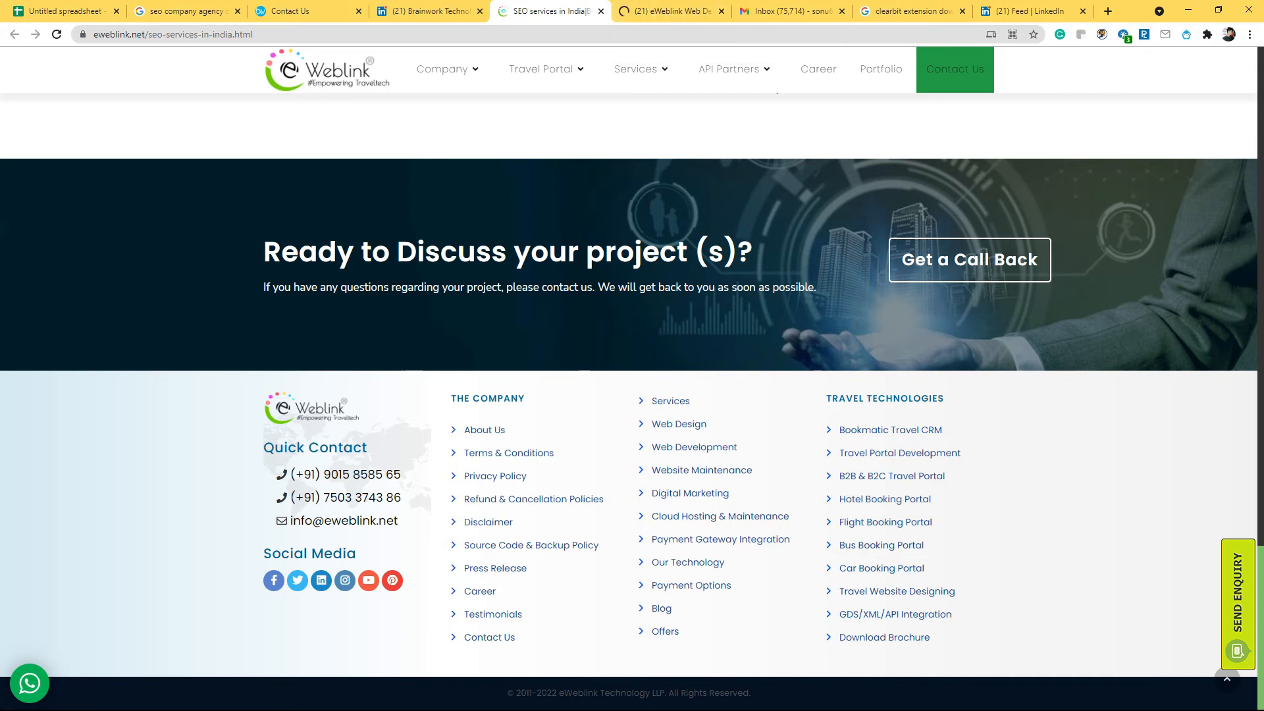
{"action": "left_click", "coordinate": [672, 12]}
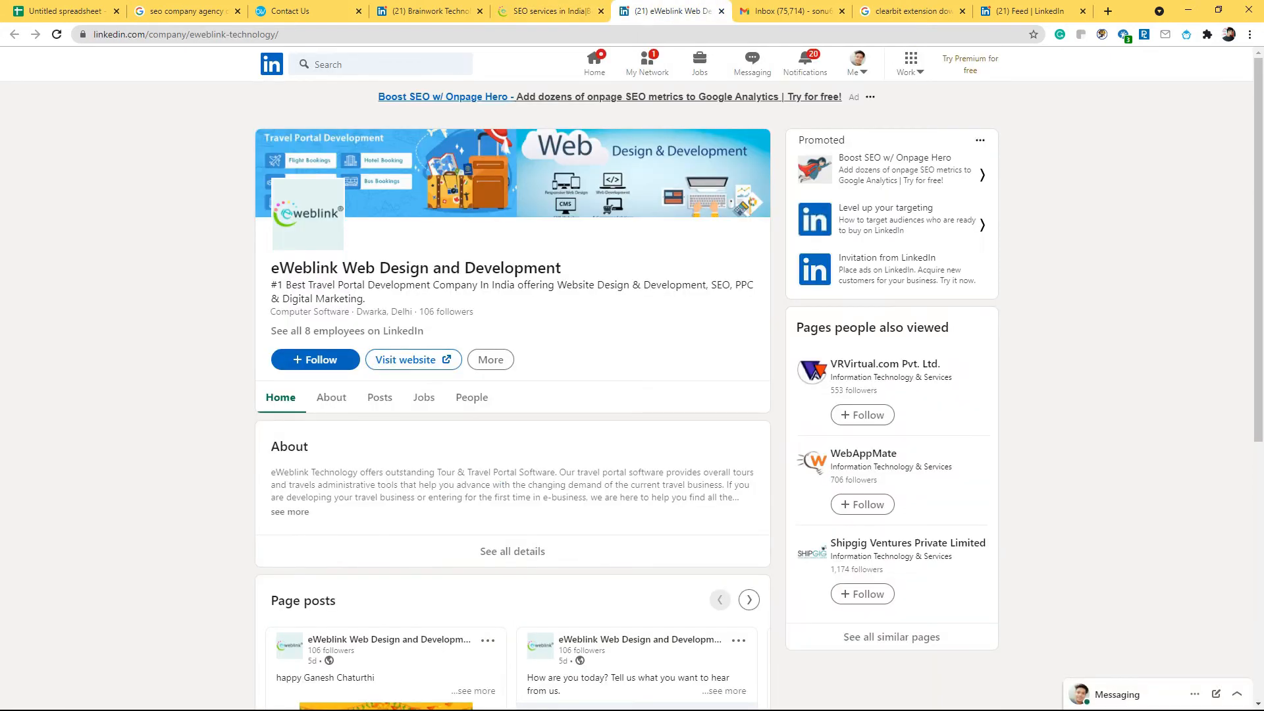
Examine eWeblink's LinkedIn page, checking its overview, phone, headquarters and posts
{"action": "scroll", "coordinate": [512, 395], "scroll_direction": "down", "scroll_amount": 7}
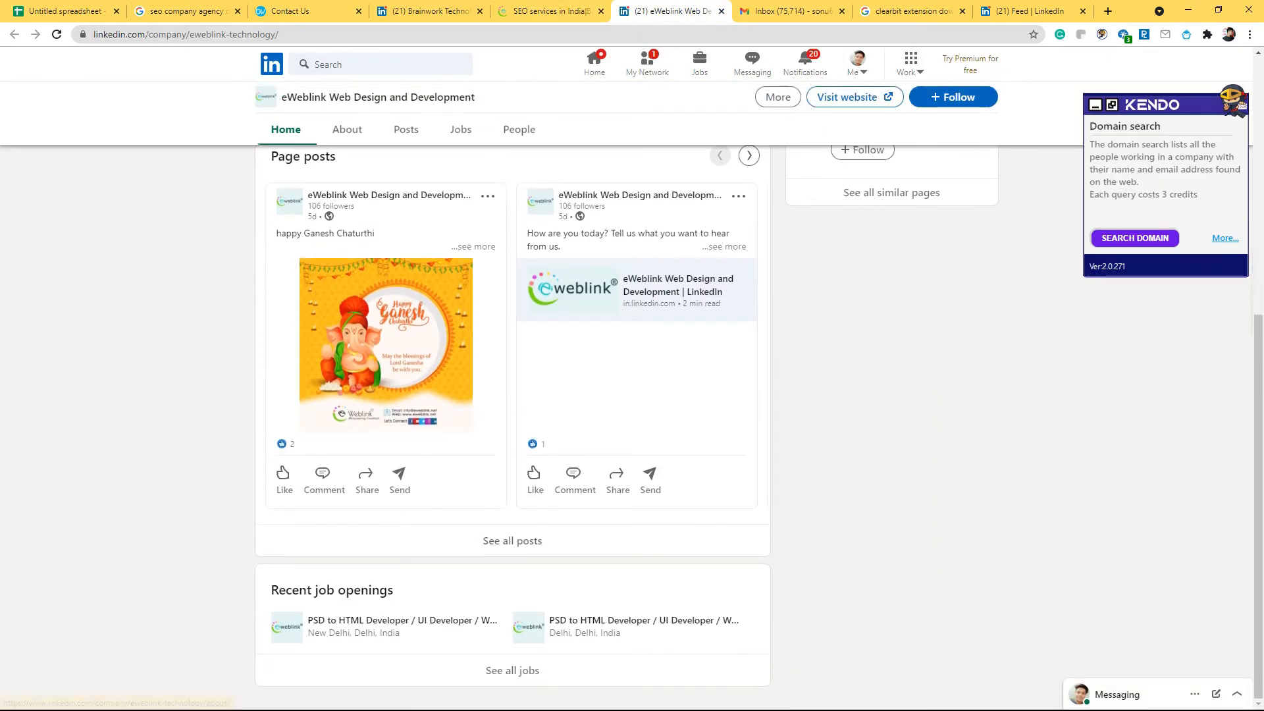
{"action": "scroll", "coordinate": [512, 395], "scroll_direction": "up", "scroll_amount": 6}
{"action": "left_click", "coordinate": [331, 397]}
{"action": "scroll", "coordinate": [632, 395], "scroll_direction": "down", "scroll_amount": 5}
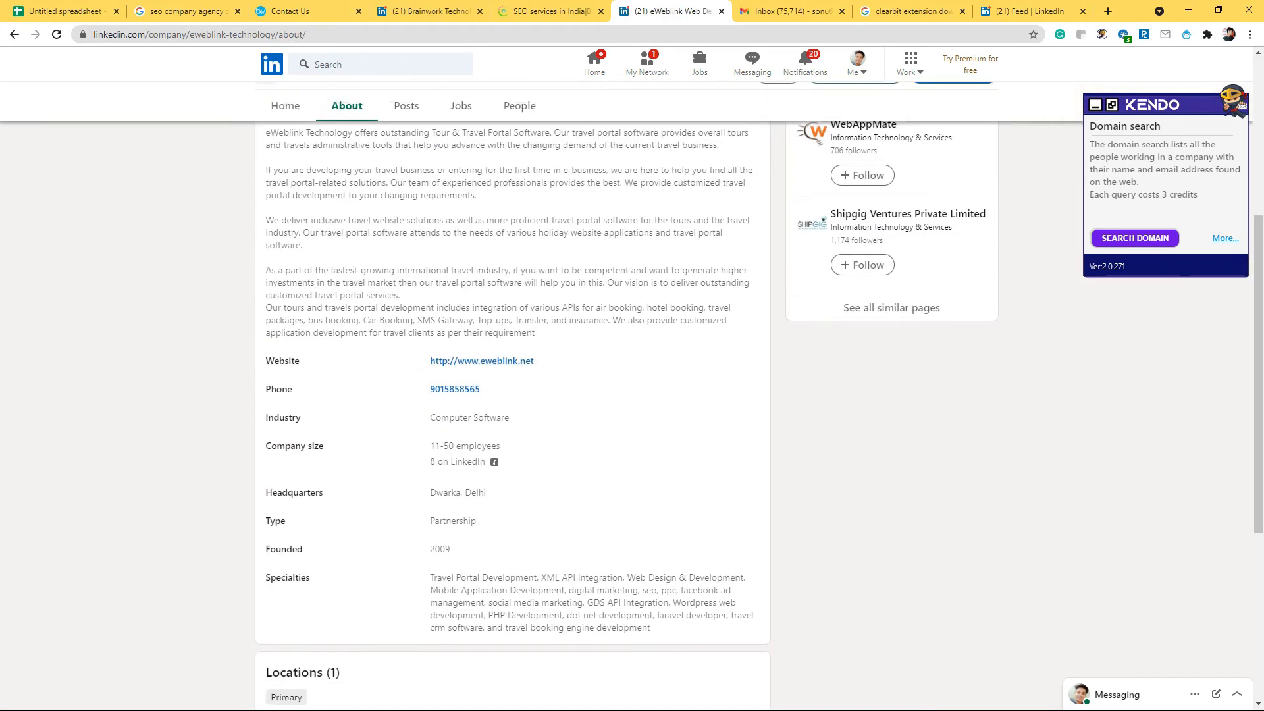
{"action": "left_click_drag", "start_coordinate": [484, 390], "coordinate": [429, 390]}
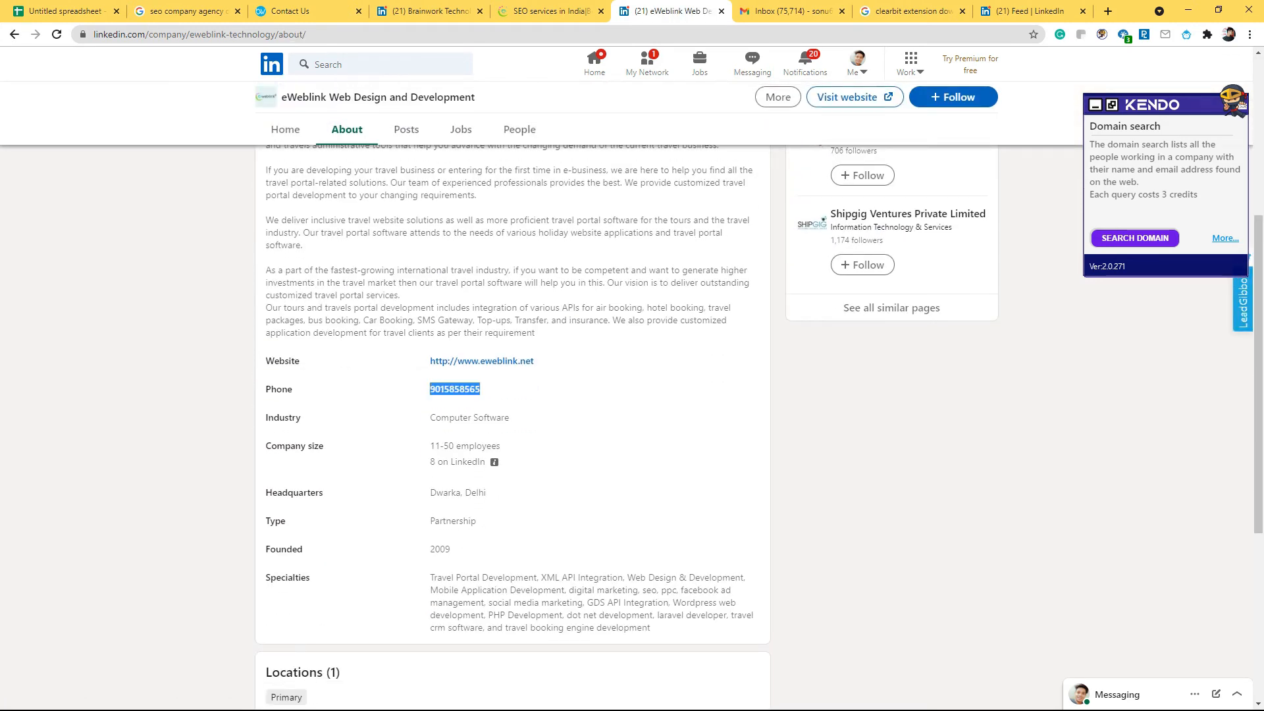
{"action": "scroll", "coordinate": [513, 395], "scroll_direction": "up", "scroll_amount": 3}
{"action": "scroll", "coordinate": [513, 395], "scroll_direction": "down", "scroll_amount": 3}
{"action": "left_click_drag", "start_coordinate": [430, 492], "coordinate": [486, 492]}
{"action": "scroll", "coordinate": [486, 493], "scroll_direction": "up", "scroll_amount": 5}
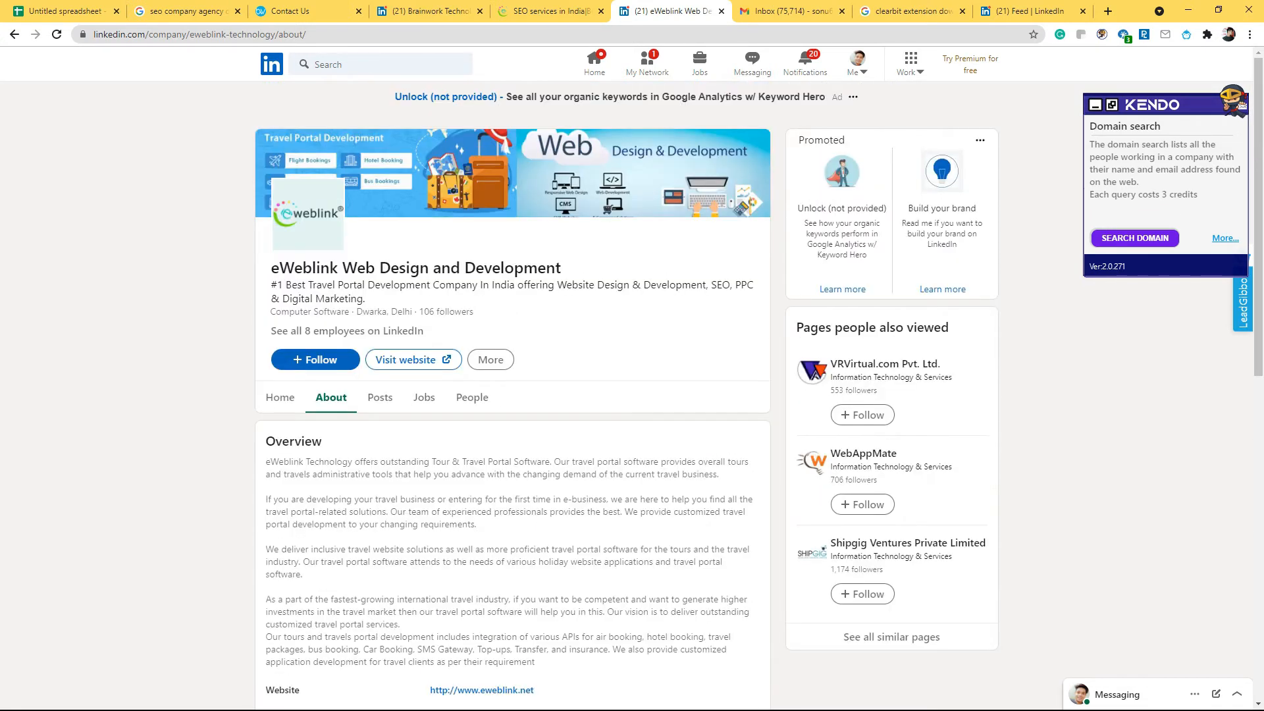
{"action": "left_click", "coordinate": [424, 397]}
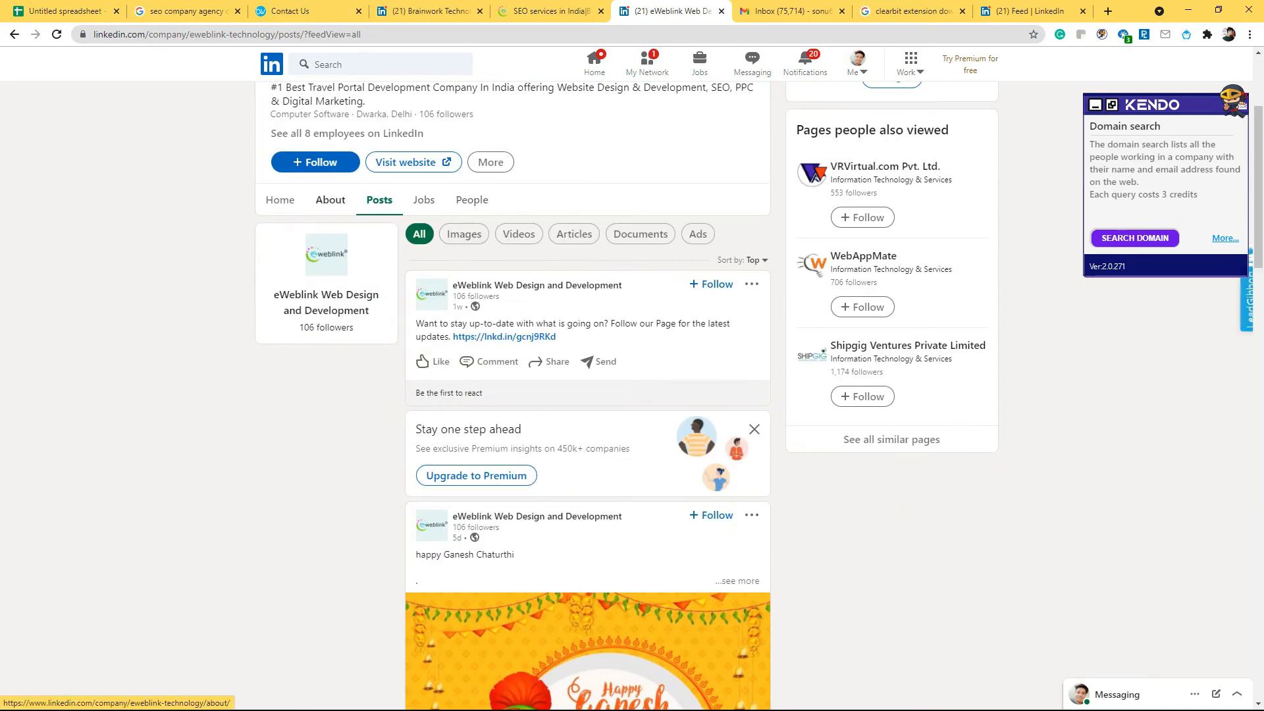
{"action": "scroll", "coordinate": [474, 201], "scroll_direction": "up", "scroll_amount": 3}
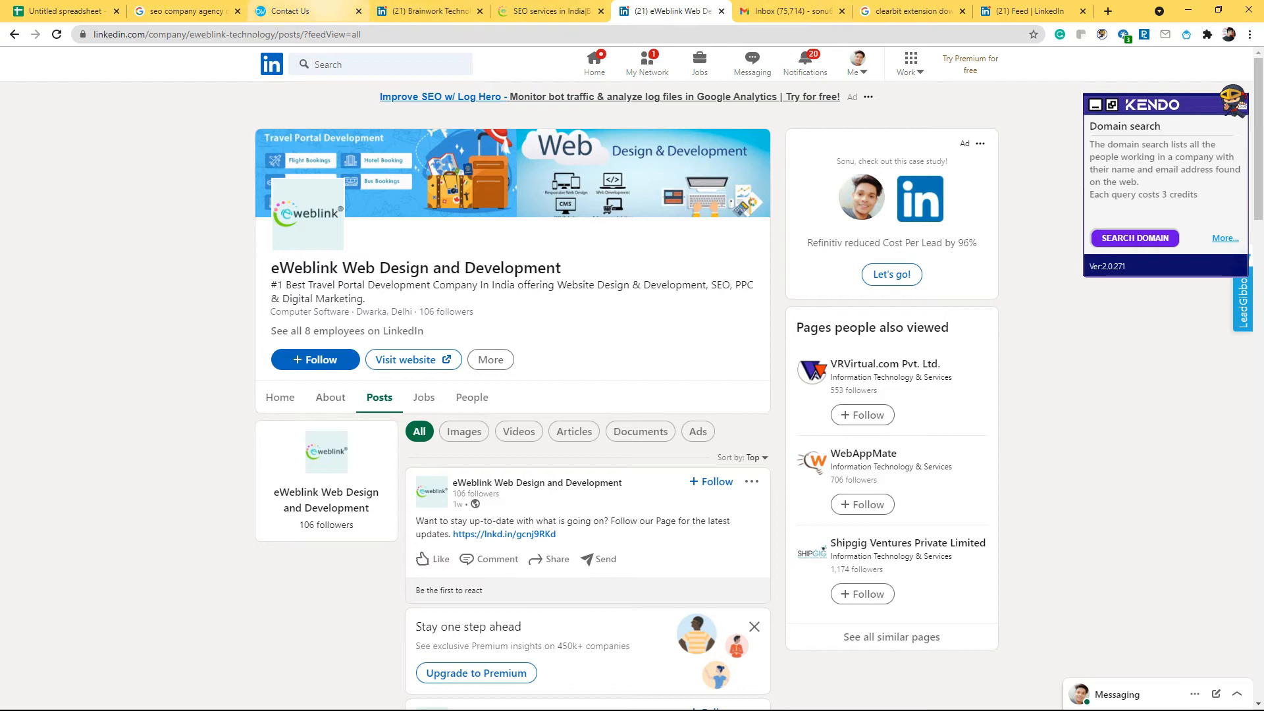
{"action": "left_click", "coordinate": [296, 11]}
{"action": "left_click", "coordinate": [678, 10]}
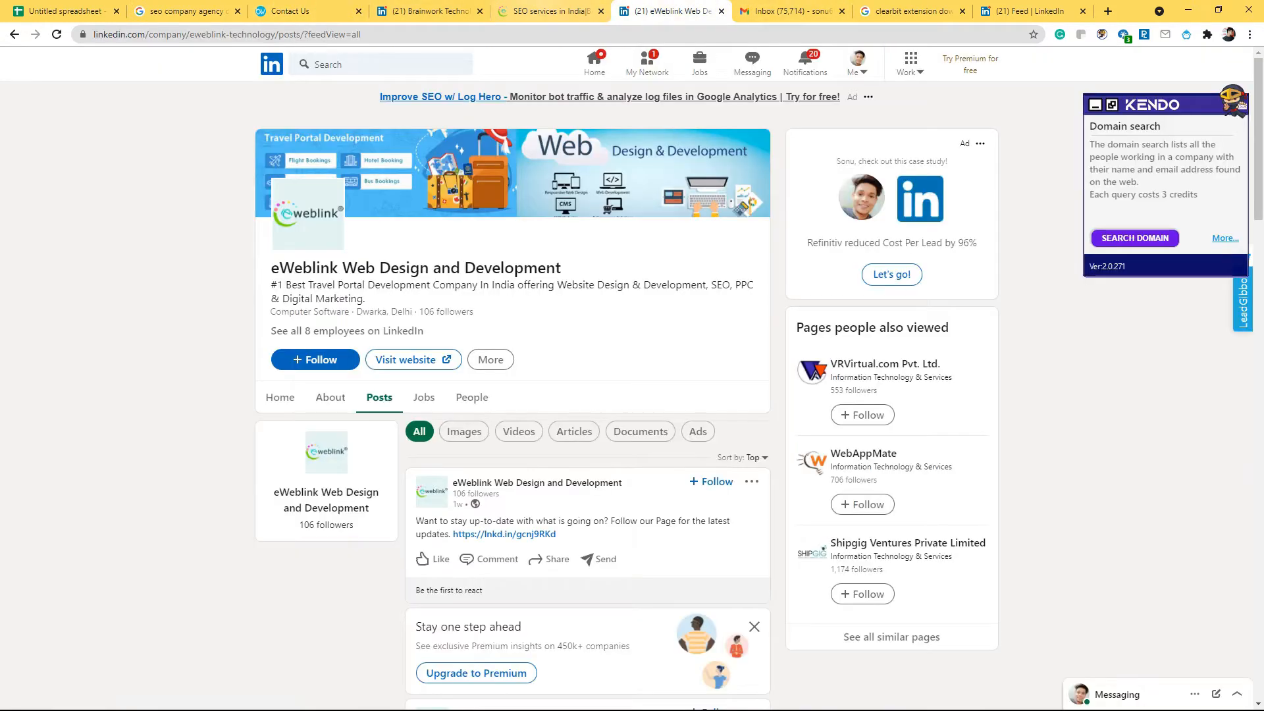
{"action": "left_click", "coordinate": [552, 11]}
{"action": "left_click_drag", "start_coordinate": [145, 34], "coordinate": [93, 34]}
{"action": "key", "text": "ctrl+c"}
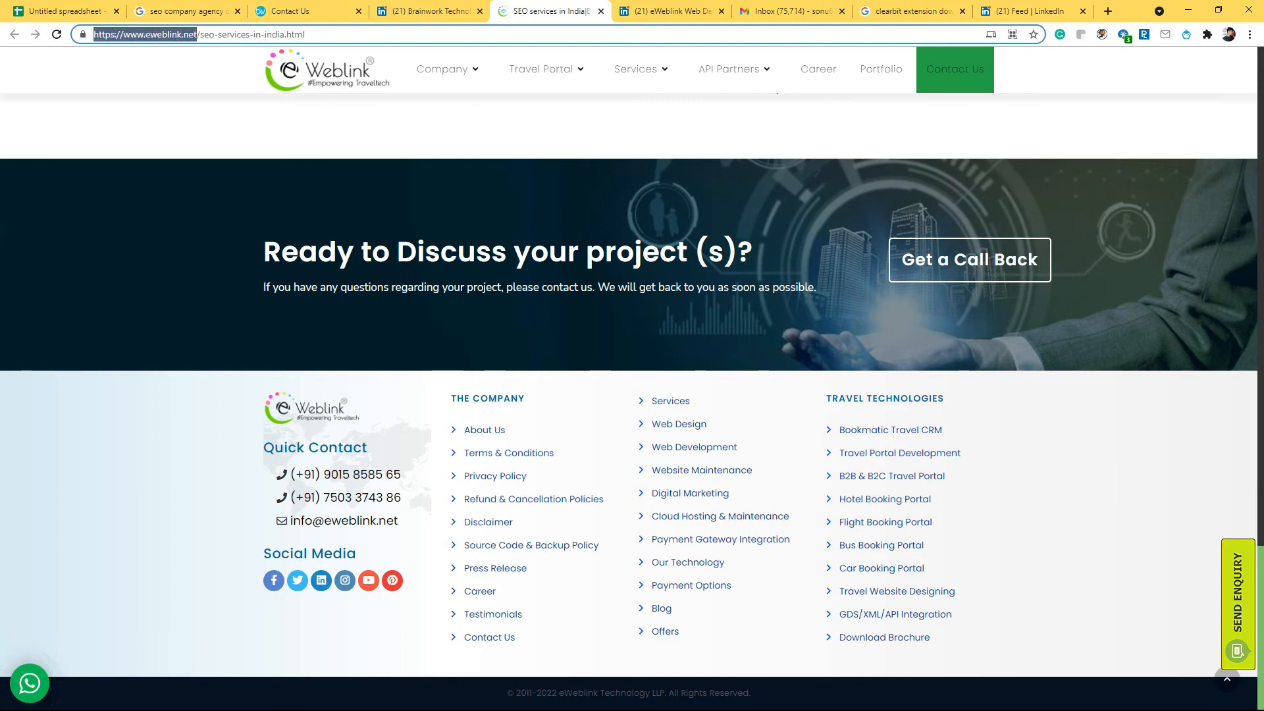
Look up the company domain eweblink.net in Clearbit within Gmail and list the people at eWeblink Technology
{"action": "left_click", "coordinate": [788, 12]}
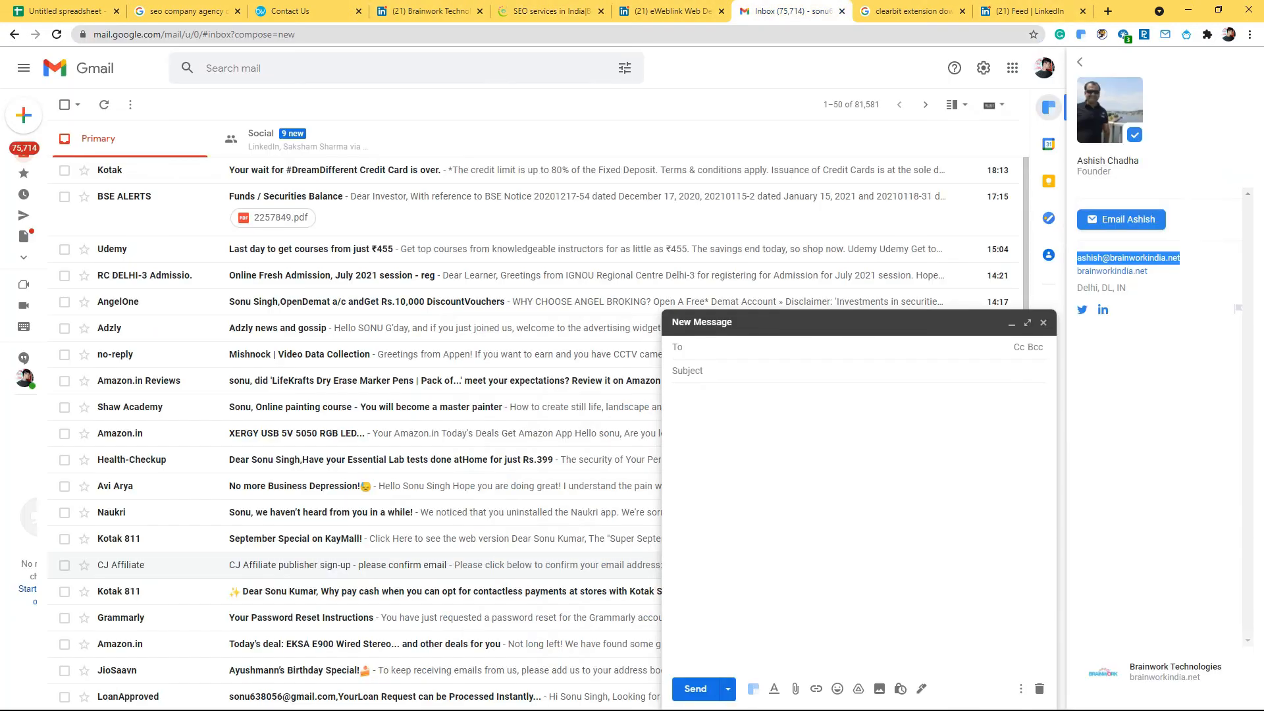
{"action": "left_click", "coordinate": [1079, 62]}
{"action": "left_click", "coordinate": [1080, 62]}
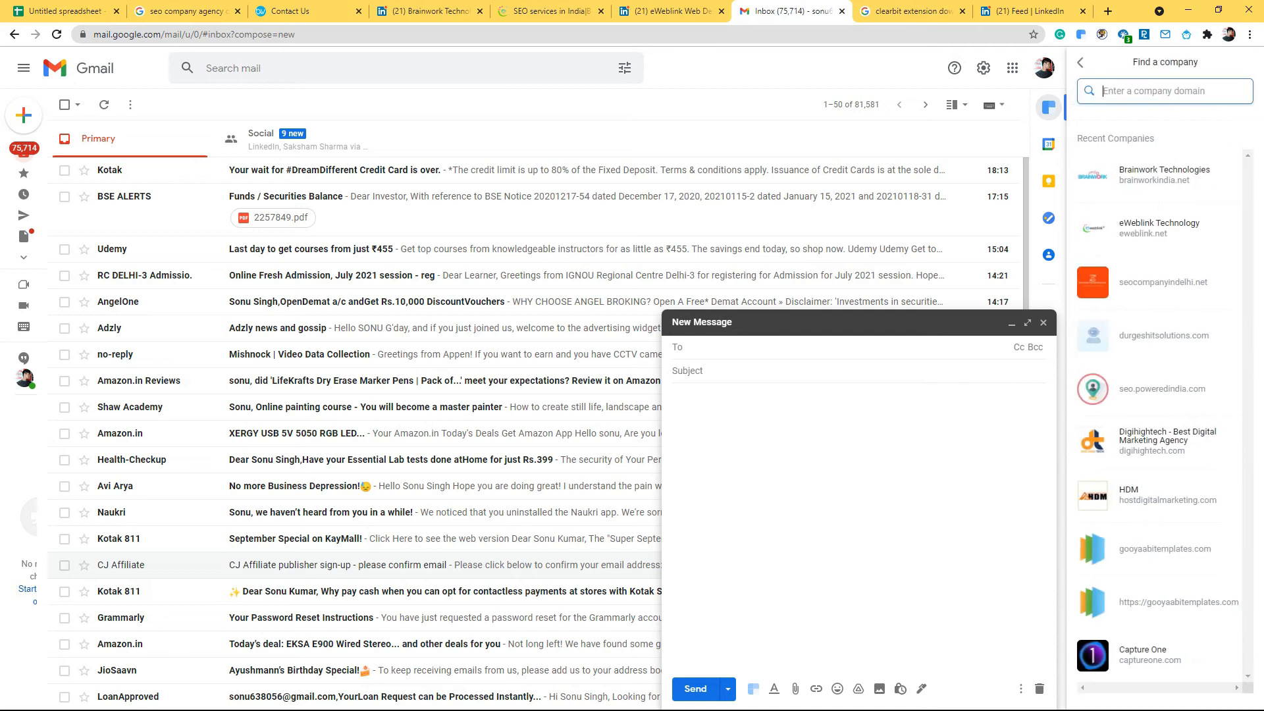
{"action": "key", "text": "ctrl+v"}
{"action": "key", "text": "BackSpace"}
{"action": "left_click_drag", "start_coordinate": [1153, 90], "coordinate": [1103, 91]}
{"action": "key", "text": "BackSpace"}
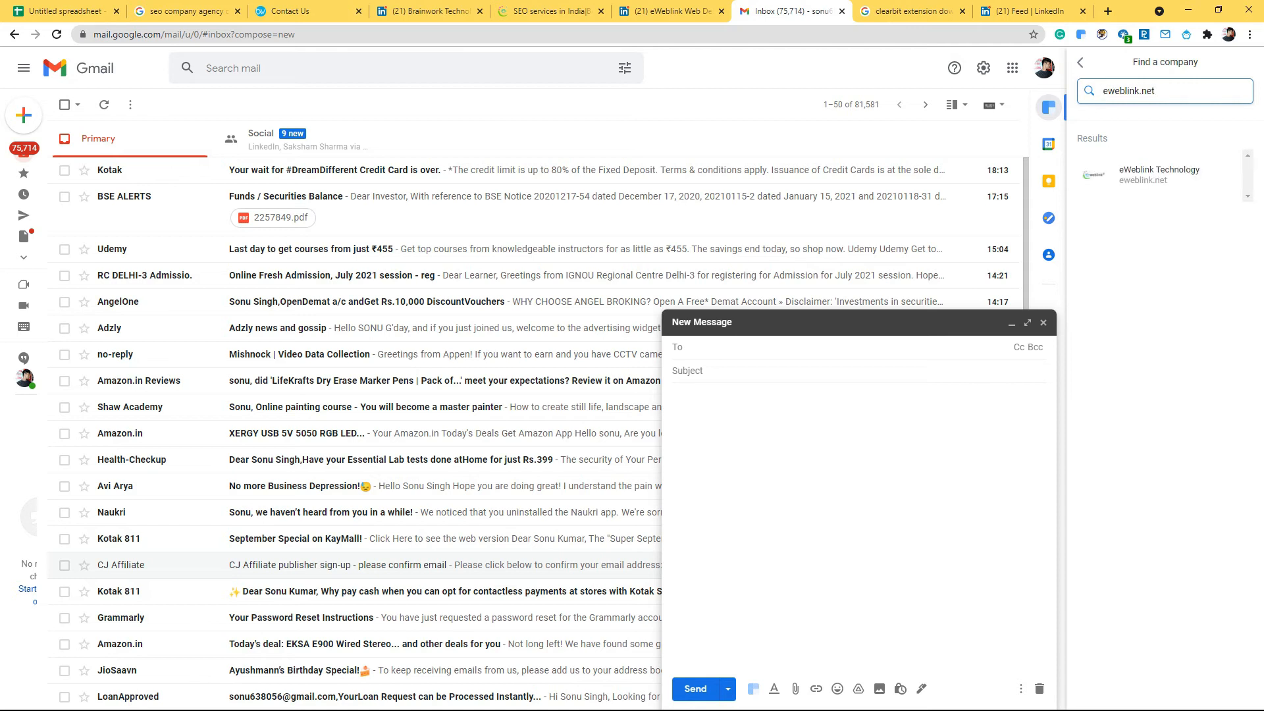
{"action": "key", "text": "Return"}
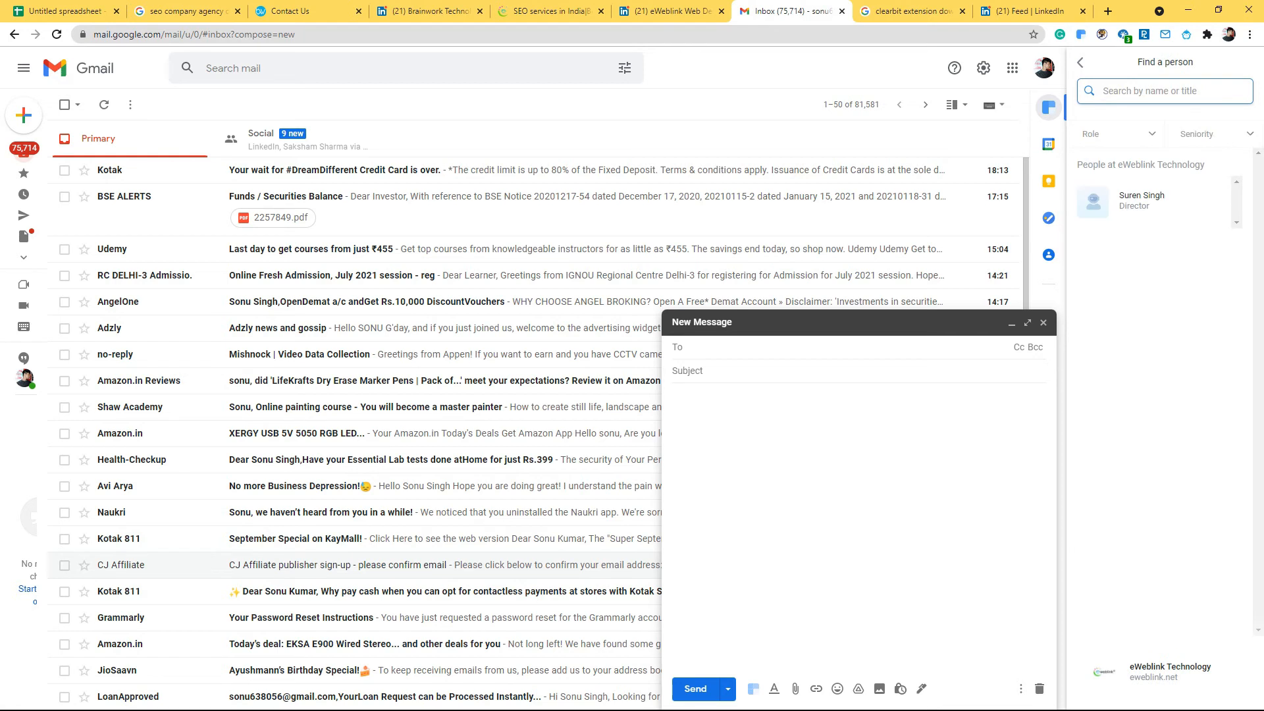
Copy the director's name from the Clearbit profile into the Name column of row 3 in the spreadsheet
{"action": "left_click", "coordinate": [1142, 201]}
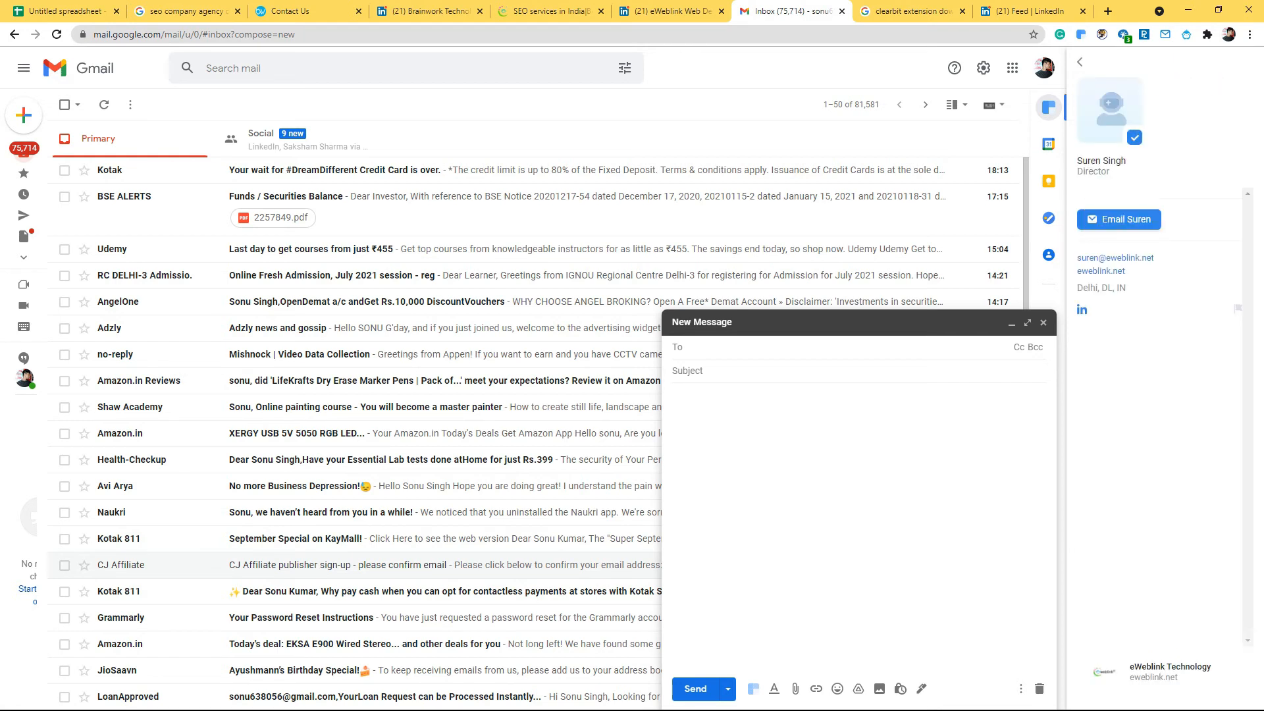
{"action": "left_click_drag", "start_coordinate": [1127, 161], "coordinate": [1077, 161]}
{"action": "key", "text": "ctrl+c"}
{"action": "left_click", "coordinate": [66, 11]}
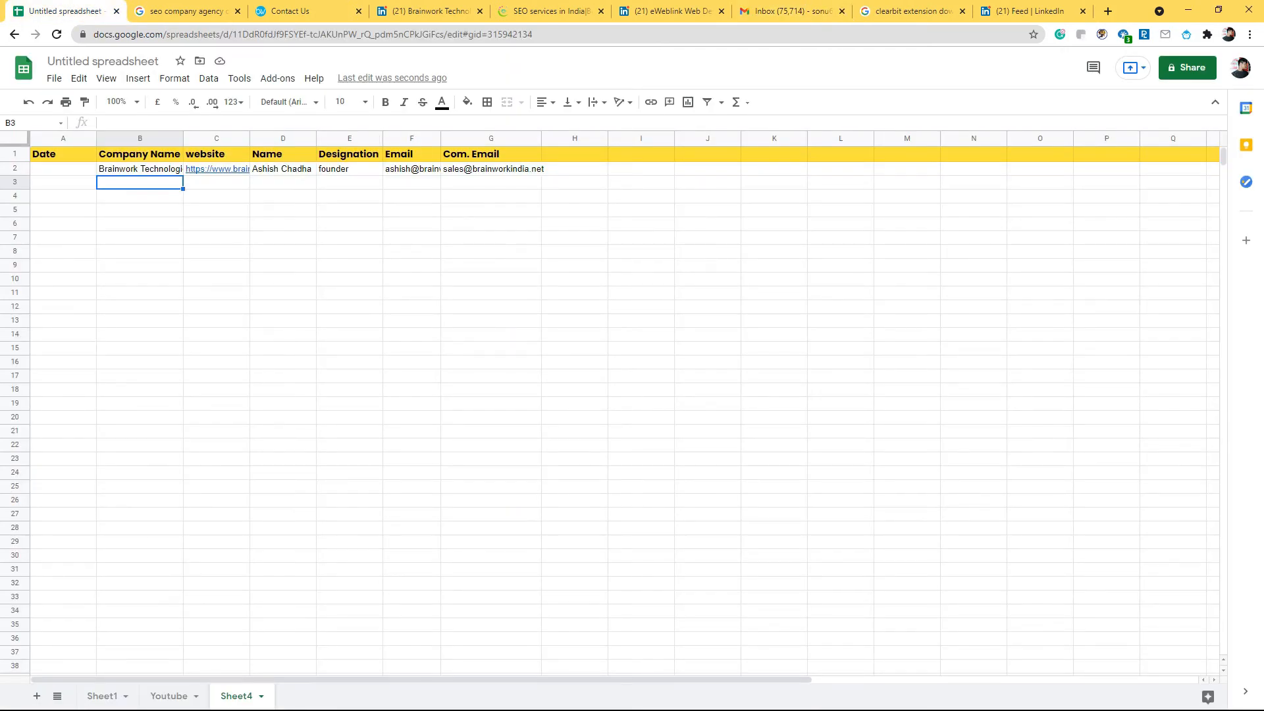
{"action": "double_click", "coordinate": [283, 183]}
{"action": "key", "text": "ctrl+v"}
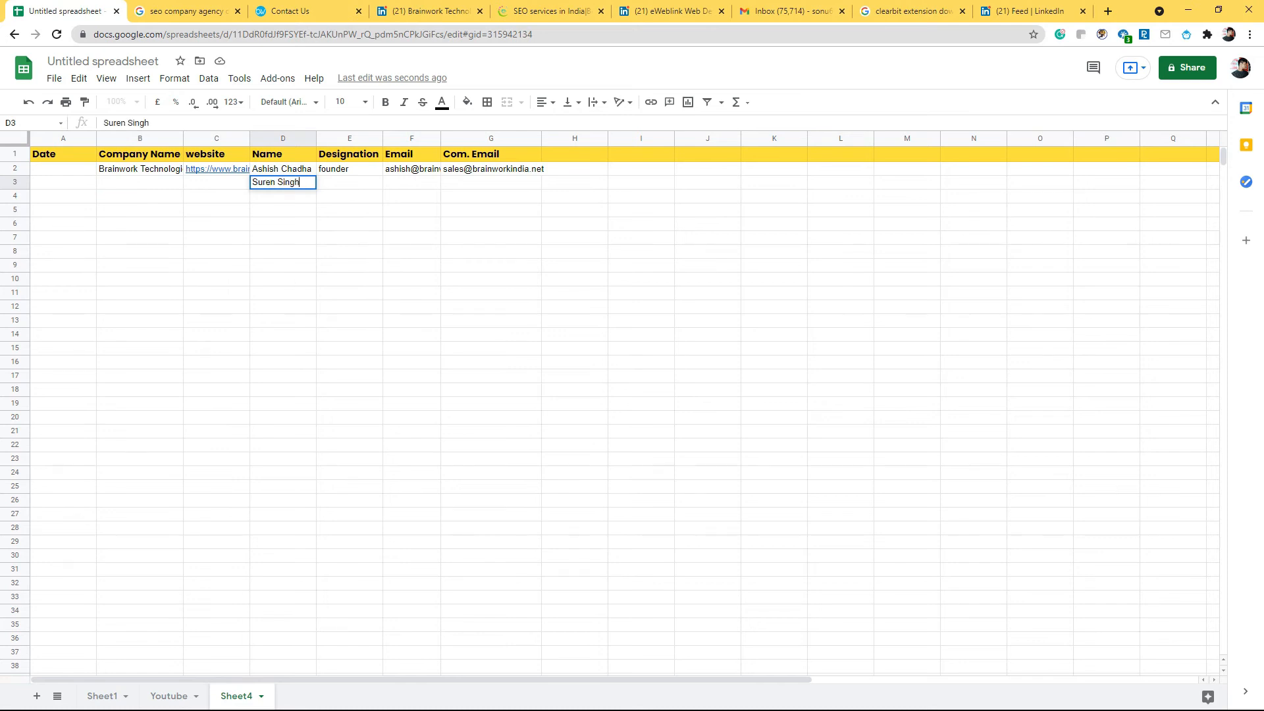
{"action": "key", "text": "Tab"}
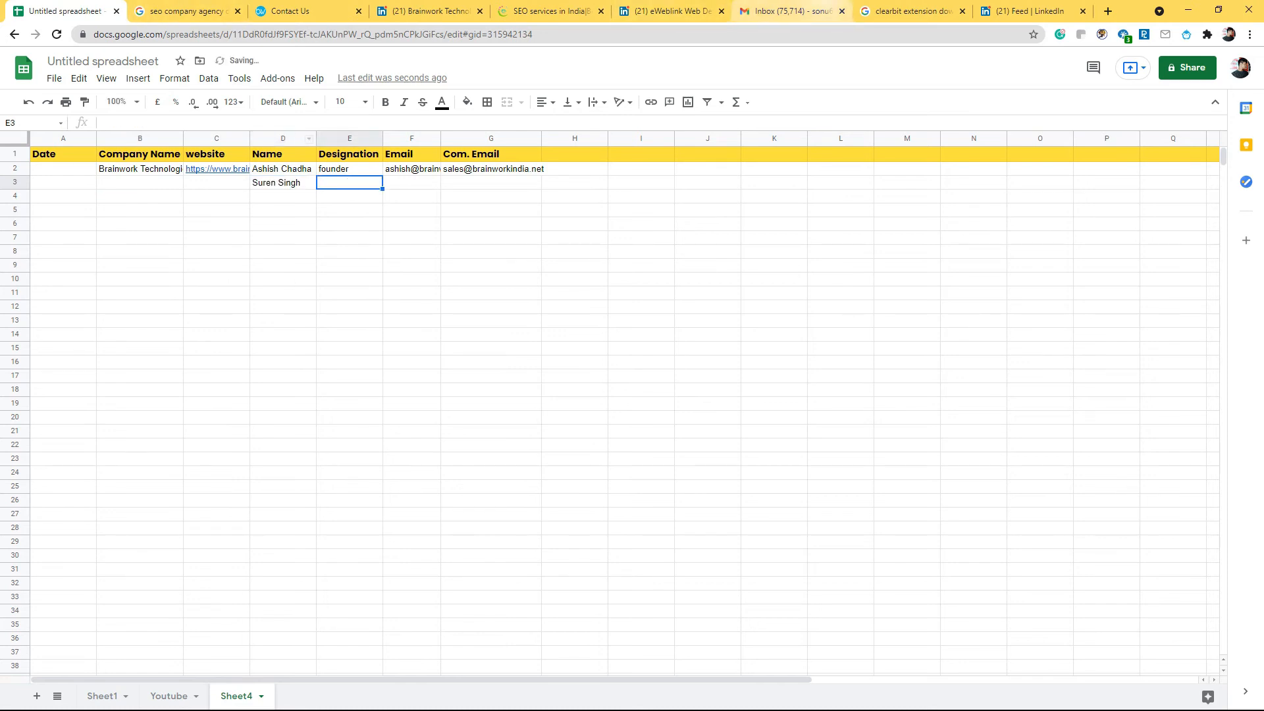
Copy the director's email address from Clearbit in Gmail into the Email column of row 3 in the spreadsheet
{"action": "left_click", "coordinate": [790, 11]}
{"action": "left_click_drag", "start_coordinate": [1155, 257], "coordinate": [1077, 257]}
{"action": "key", "text": "ctrl+c"}
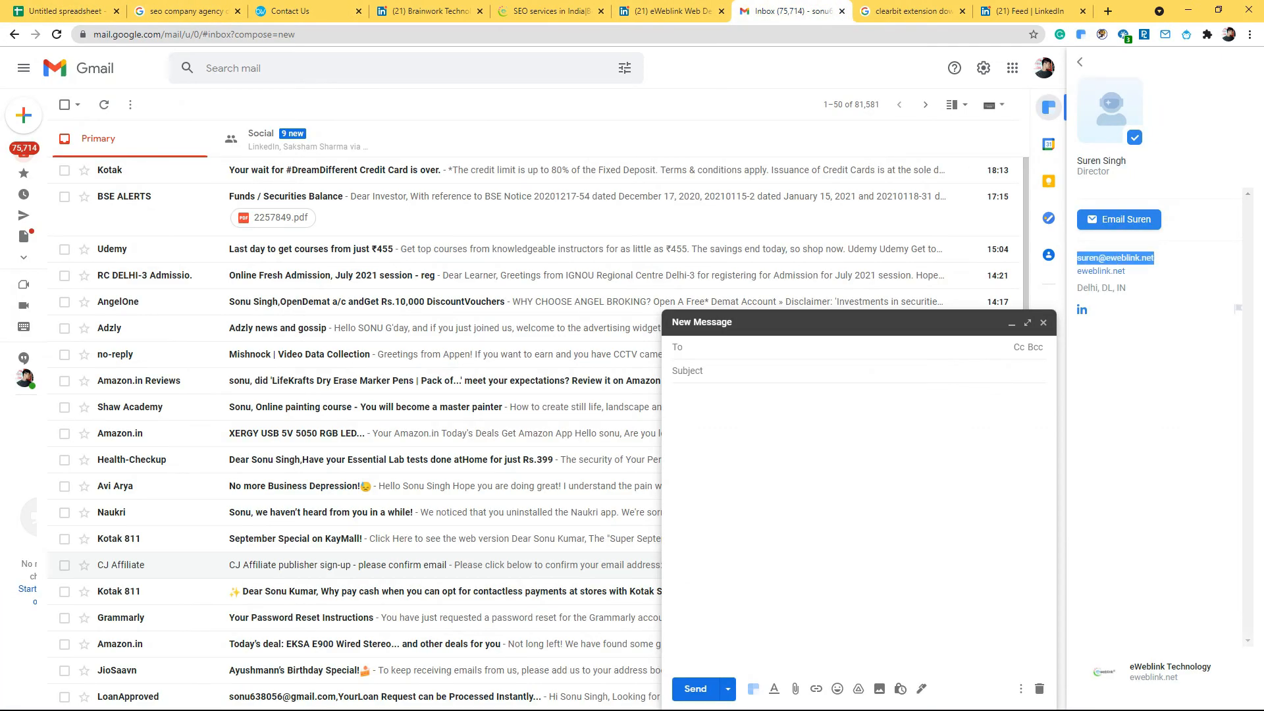
{"action": "left_click", "coordinate": [66, 12]}
{"action": "double_click", "coordinate": [349, 183]}
{"action": "double_click", "coordinate": [412, 183]}
{"action": "key", "text": "ctrl+v"}
Enter director in the Designation column of row 3
{"action": "left_click", "coordinate": [349, 183]}
{"action": "type", "text": "directo"}
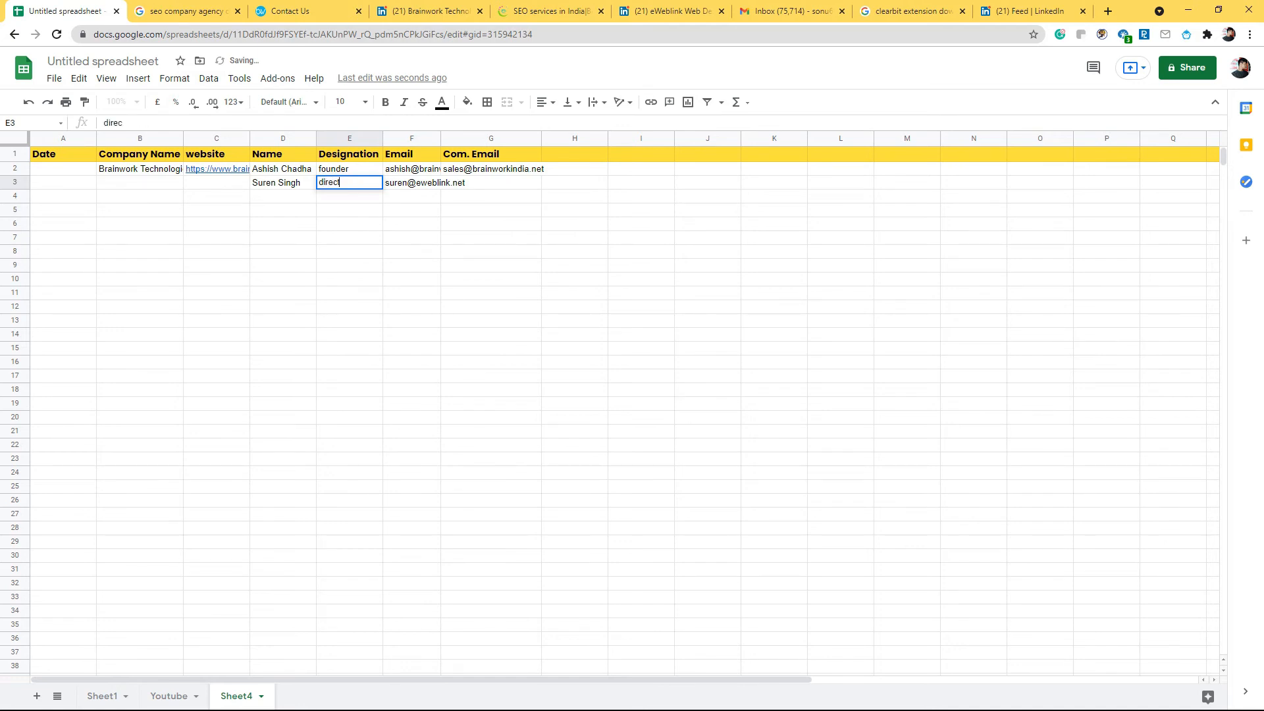
{"action": "left_click", "coordinate": [442, 183]}
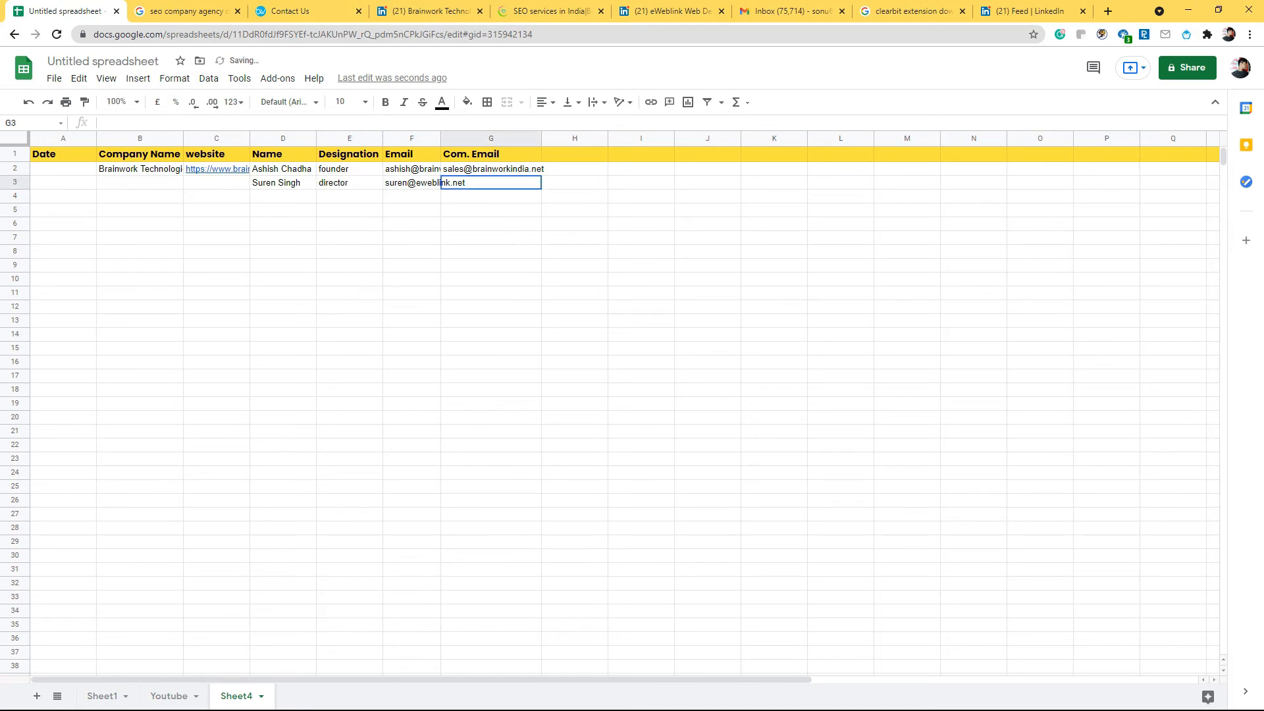
Copy the general contact email from the eWeblink website footer into the Com. Email column of row 3 in the spreadsheet
{"action": "left_click", "coordinate": [547, 11]}
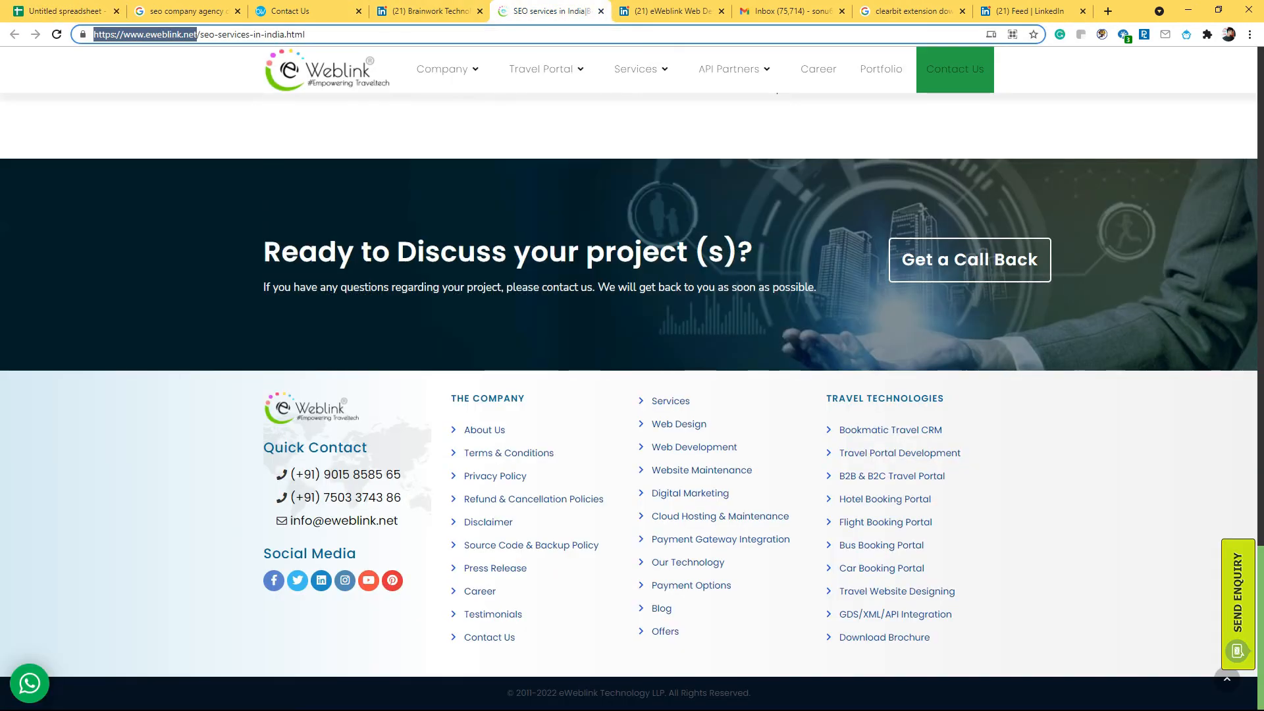
{"action": "left_click_drag", "start_coordinate": [398, 520], "coordinate": [287, 520]}
{"action": "key", "text": "ctrl+c"}
{"action": "left_click", "coordinate": [184, 11]}
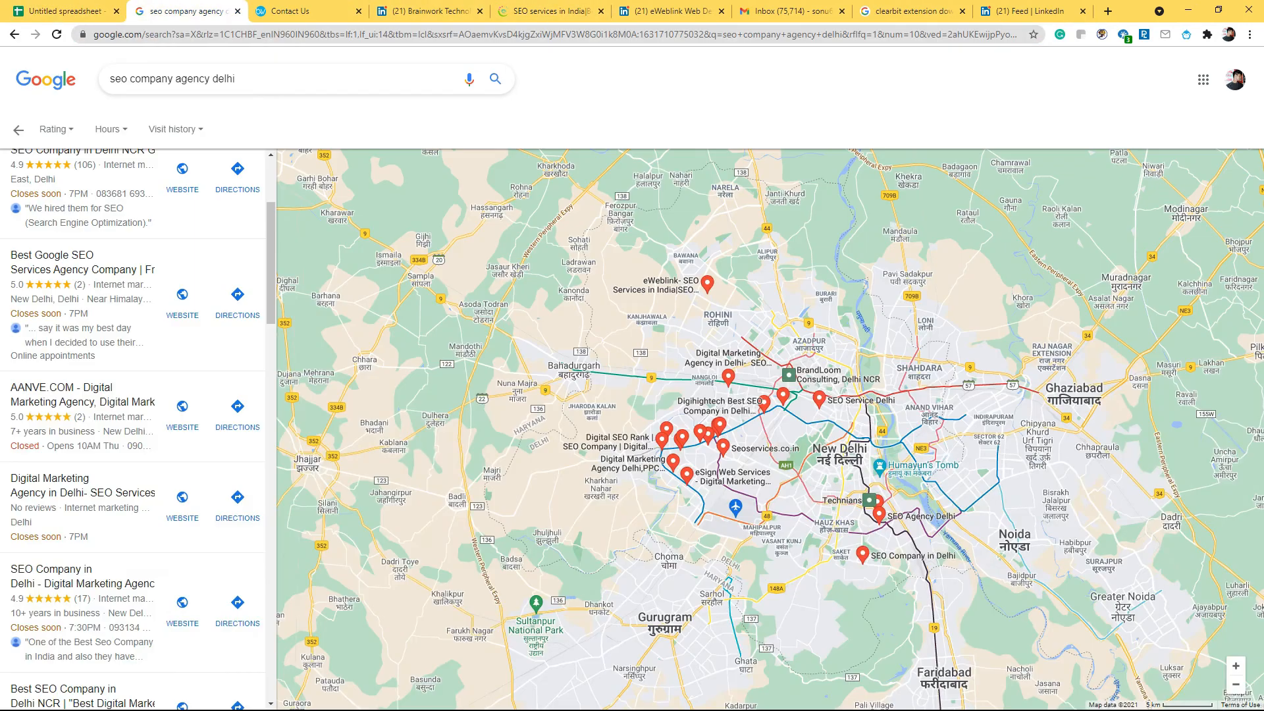
{"action": "left_click", "coordinate": [66, 11]}
{"action": "double_click", "coordinate": [441, 182]}
{"action": "key", "text": "ctrl+v"}
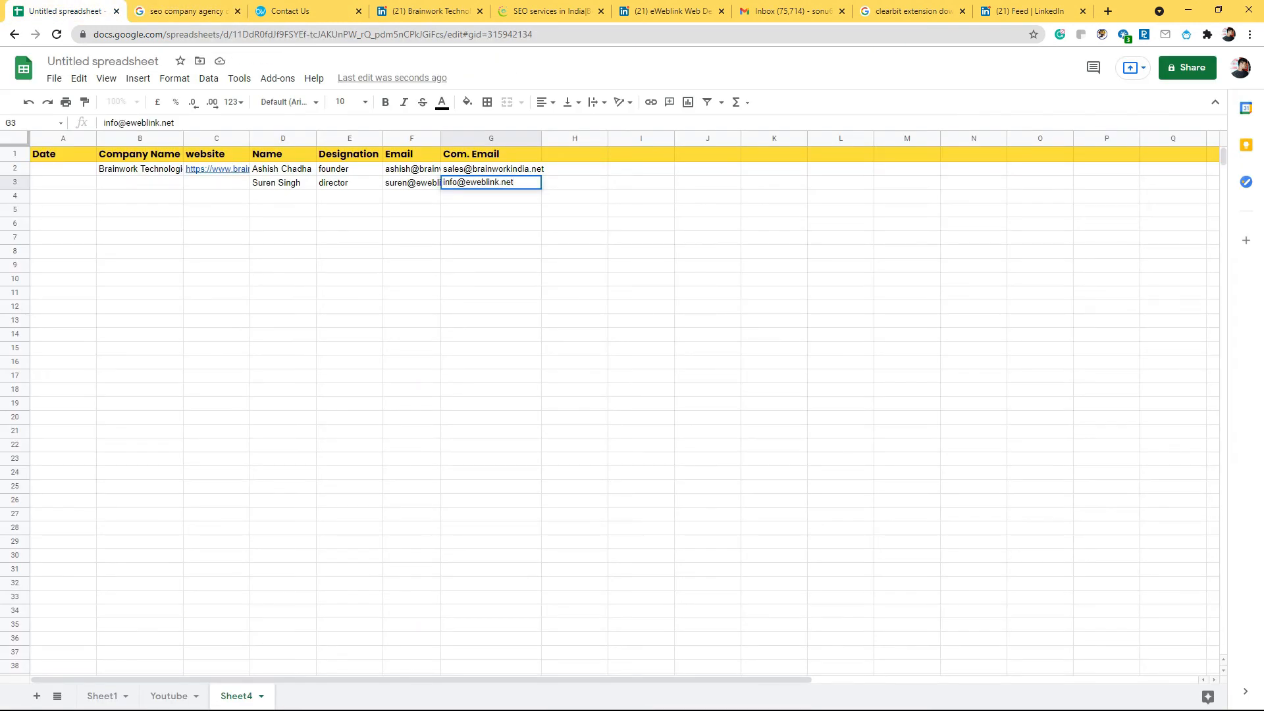
View the eWeblink company's Home page on LinkedIn and the Brainwork Technologies company page
{"action": "double_click", "coordinate": [217, 182]}
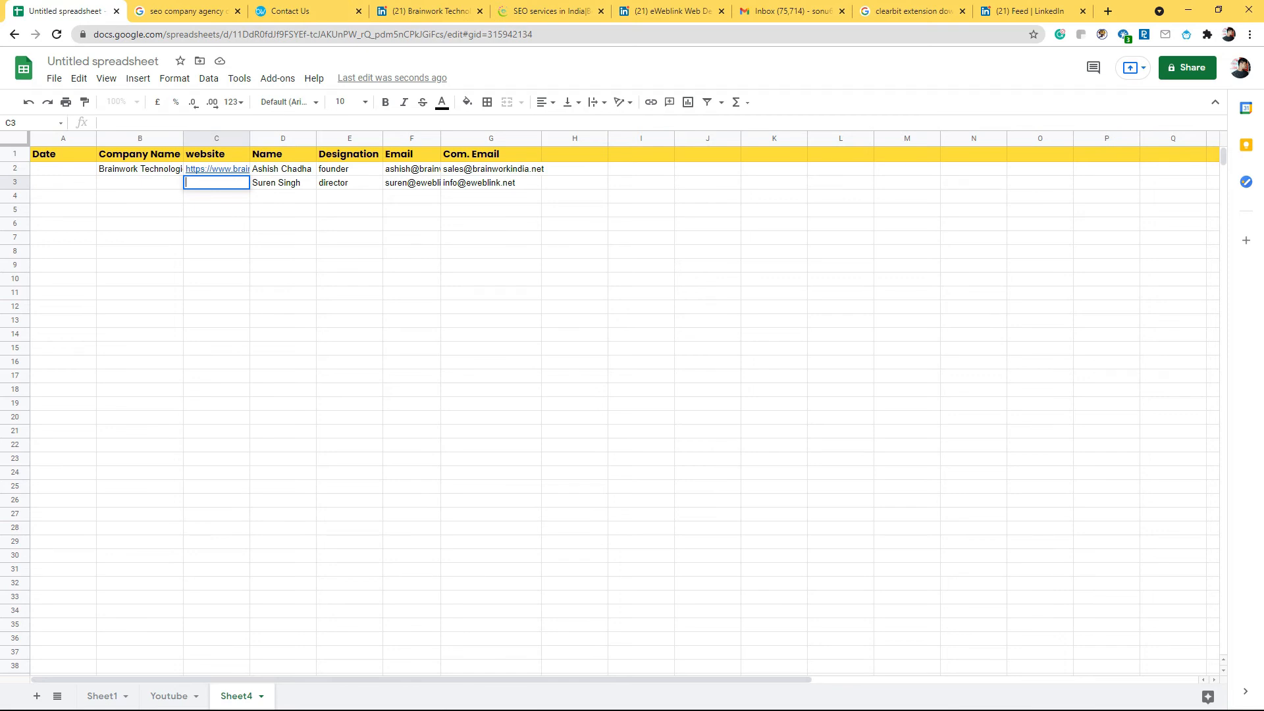
{"action": "double_click", "coordinate": [440, 138]}
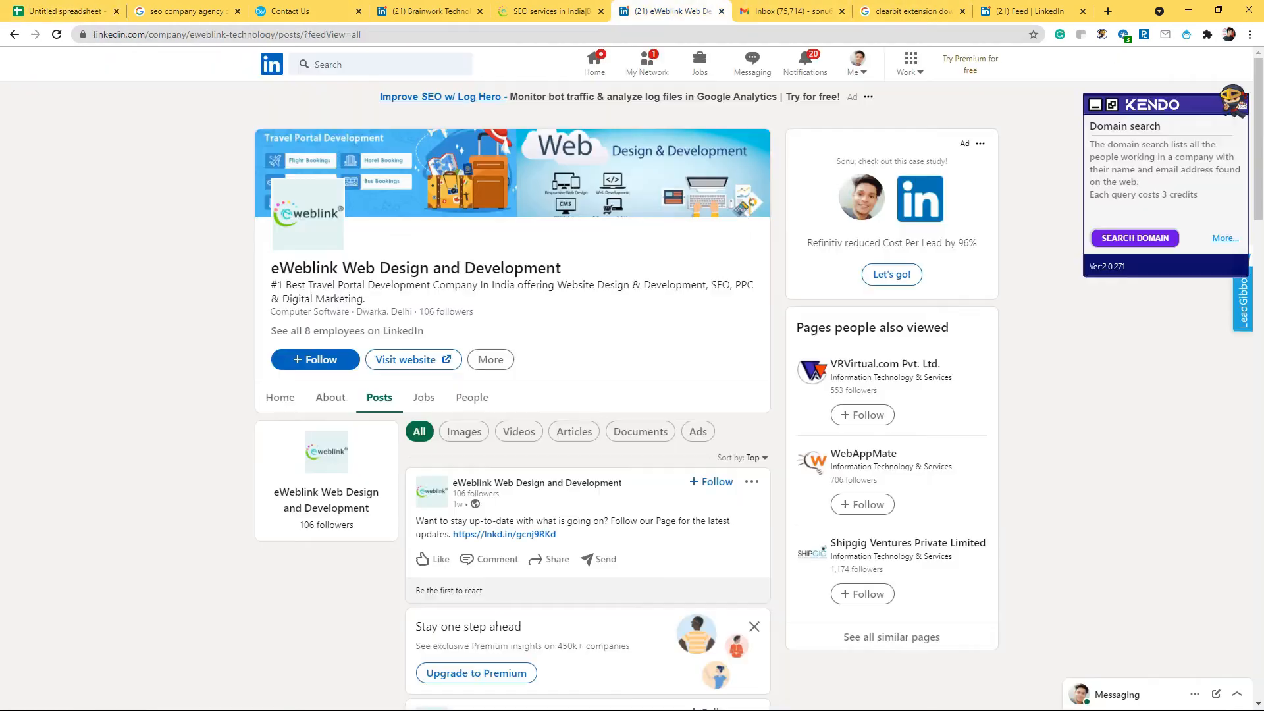
{"action": "left_click", "coordinate": [665, 12]}
{"action": "left_click", "coordinate": [280, 397]}
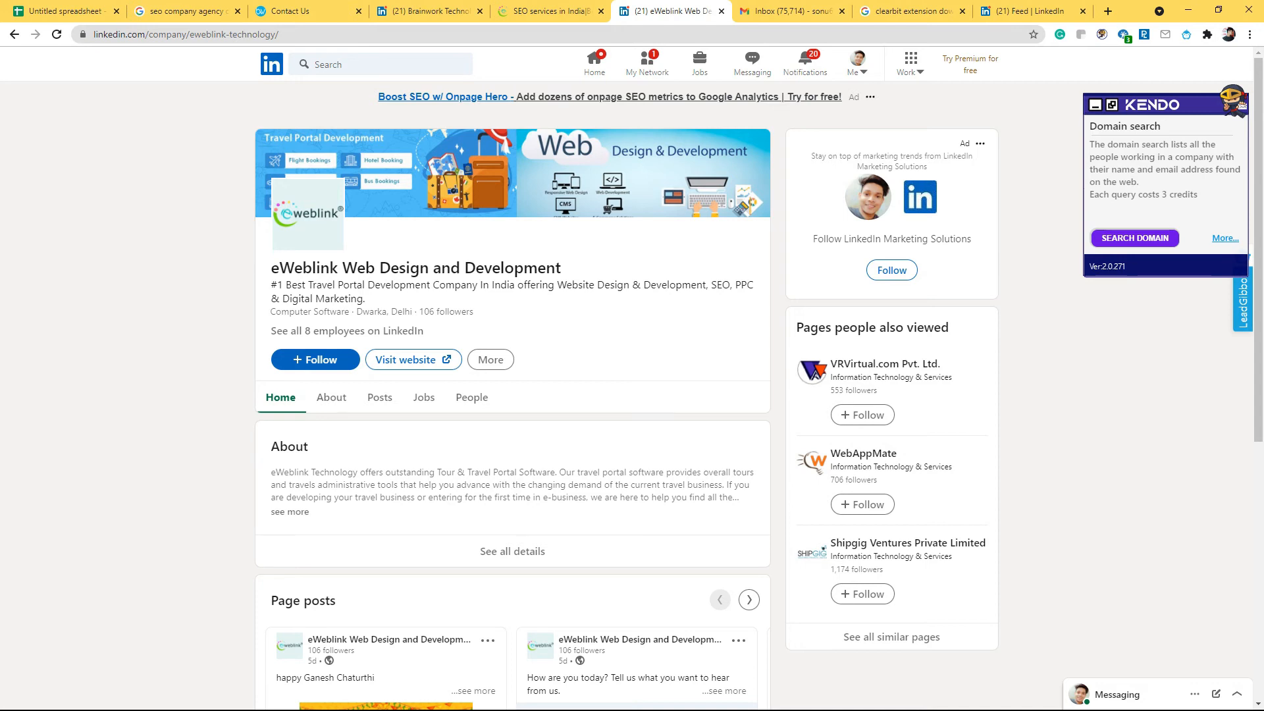
{"action": "left_click", "coordinate": [428, 11]}
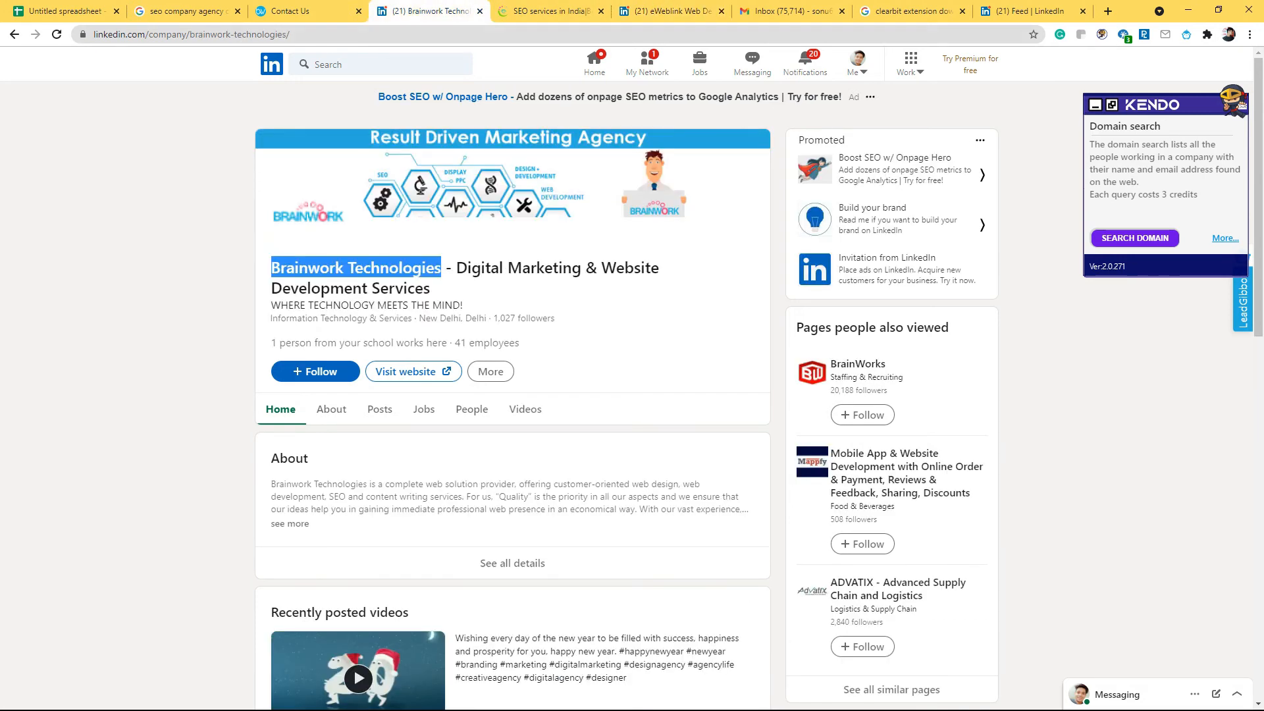
Switch to Gmail and return from the director's Clearbit profile to the Clearbit Connect start screen
{"action": "left_click", "coordinate": [790, 11]}
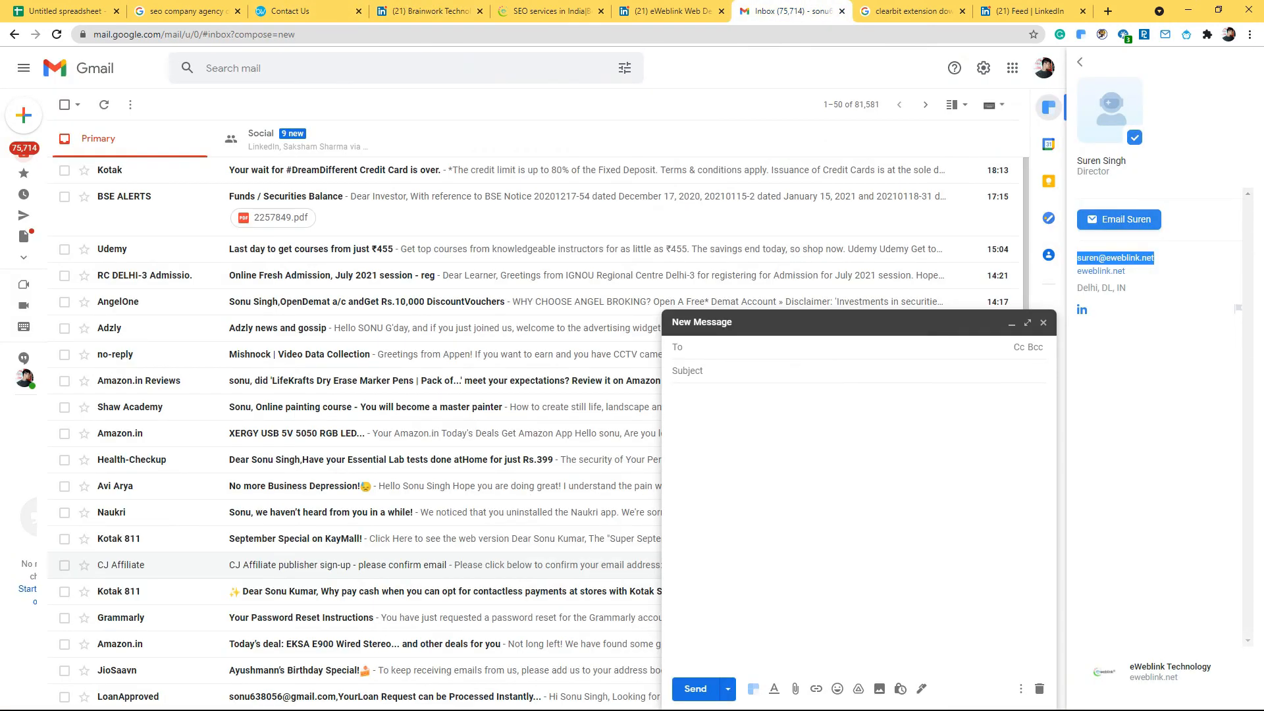
{"action": "left_click", "coordinate": [1080, 61]}
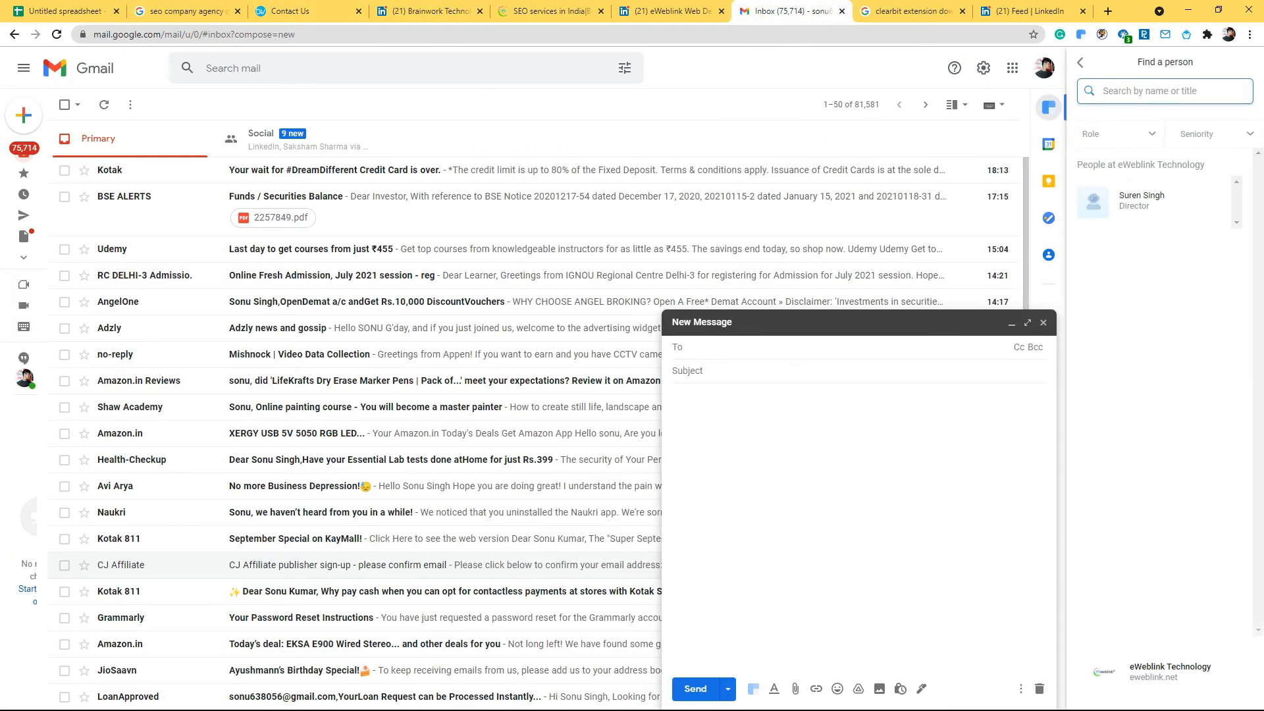
{"action": "left_click", "coordinate": [1080, 62]}
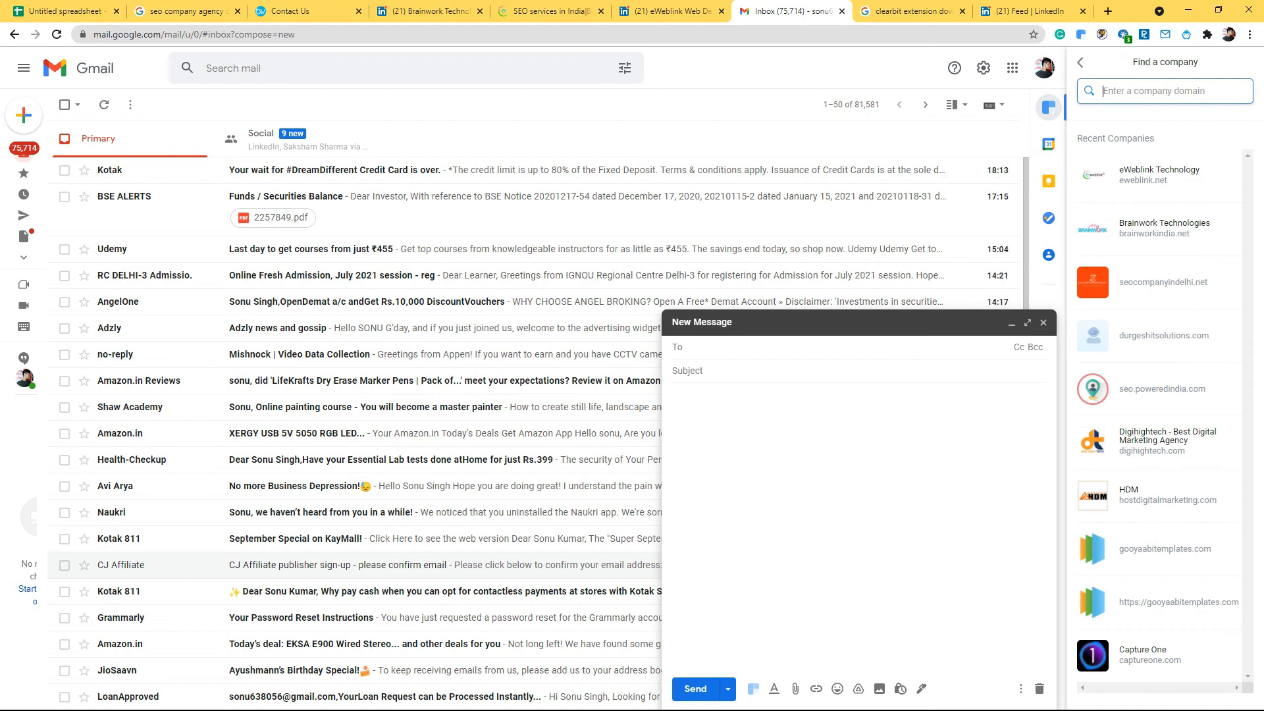
{"action": "left_click", "coordinate": [1080, 62]}
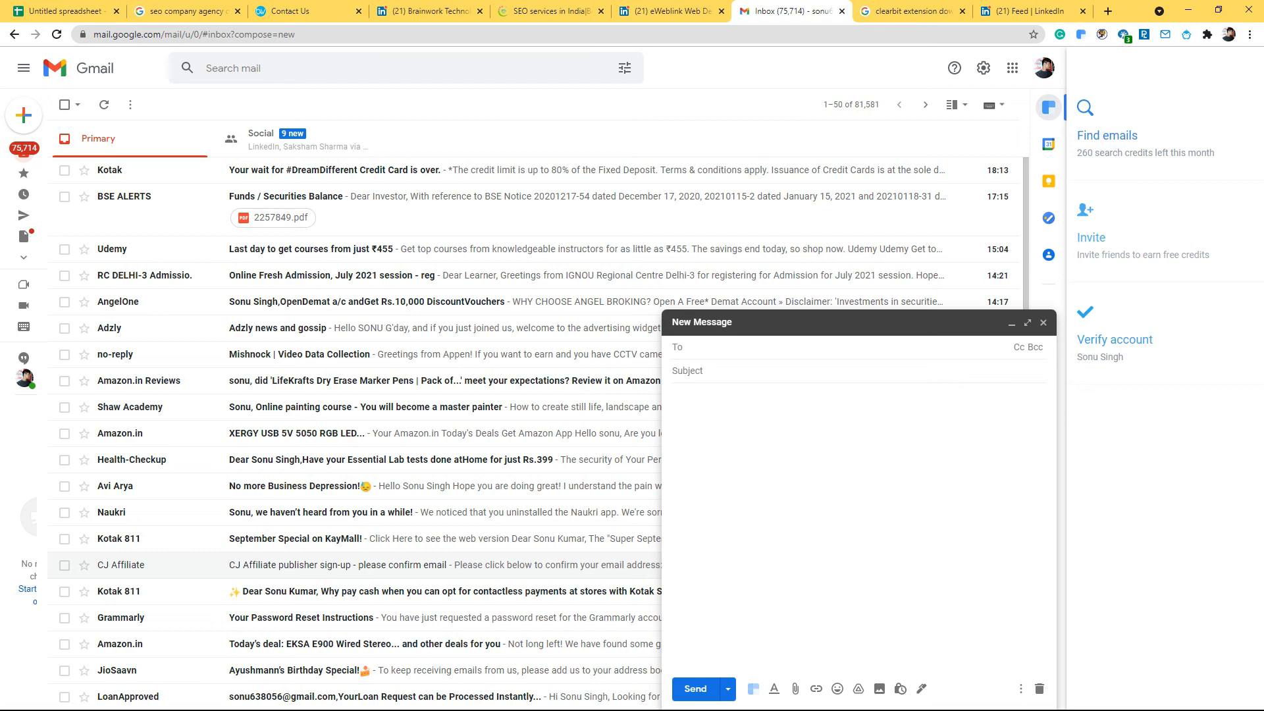
Try to search Clearbit Connect's invite contacts for "dfgdfg", then return to its start screen
{"action": "left_click", "coordinate": [1092, 237]}
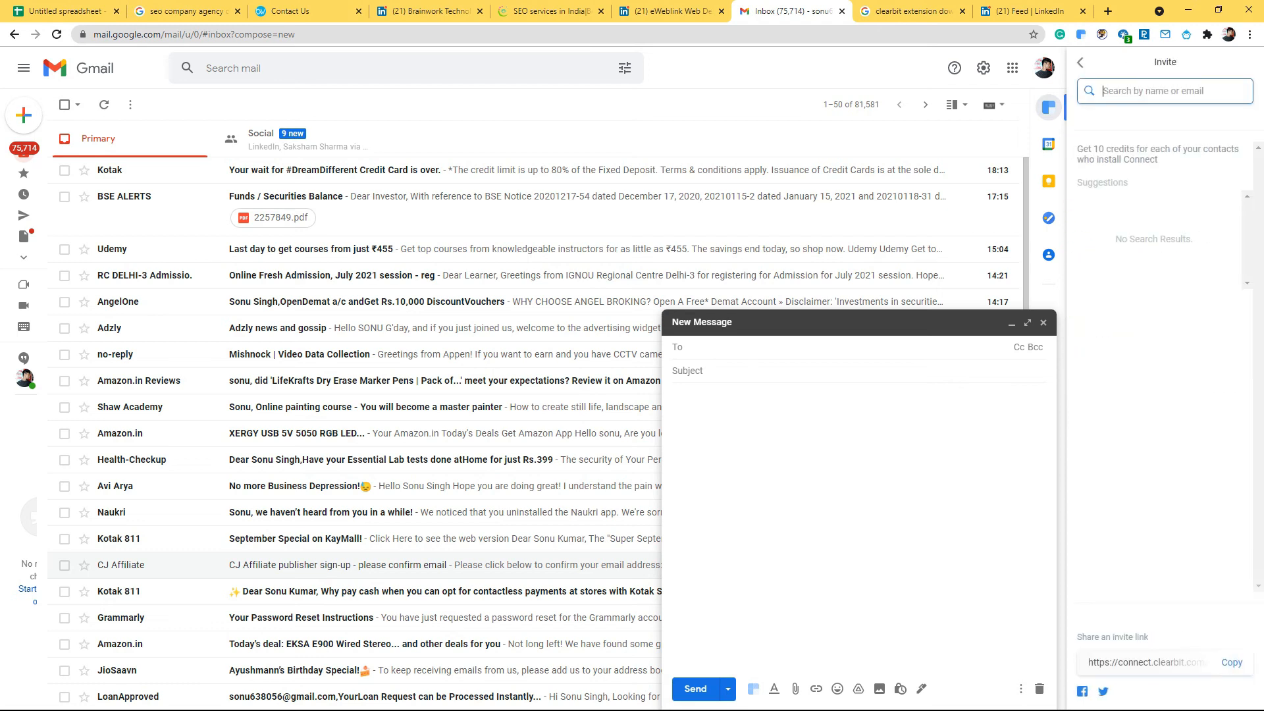
{"action": "type", "text": "dfgdfg"}
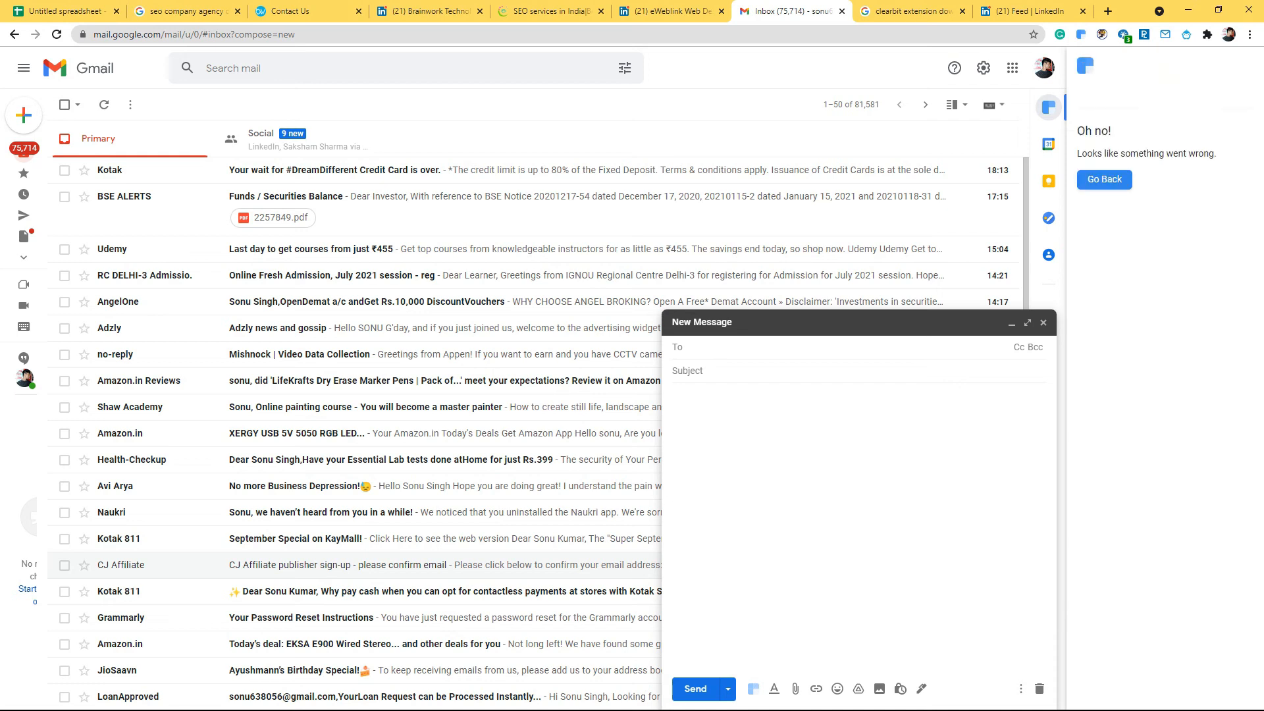
{"action": "left_click", "coordinate": [1104, 179]}
{"action": "left_click", "coordinate": [1114, 134]}
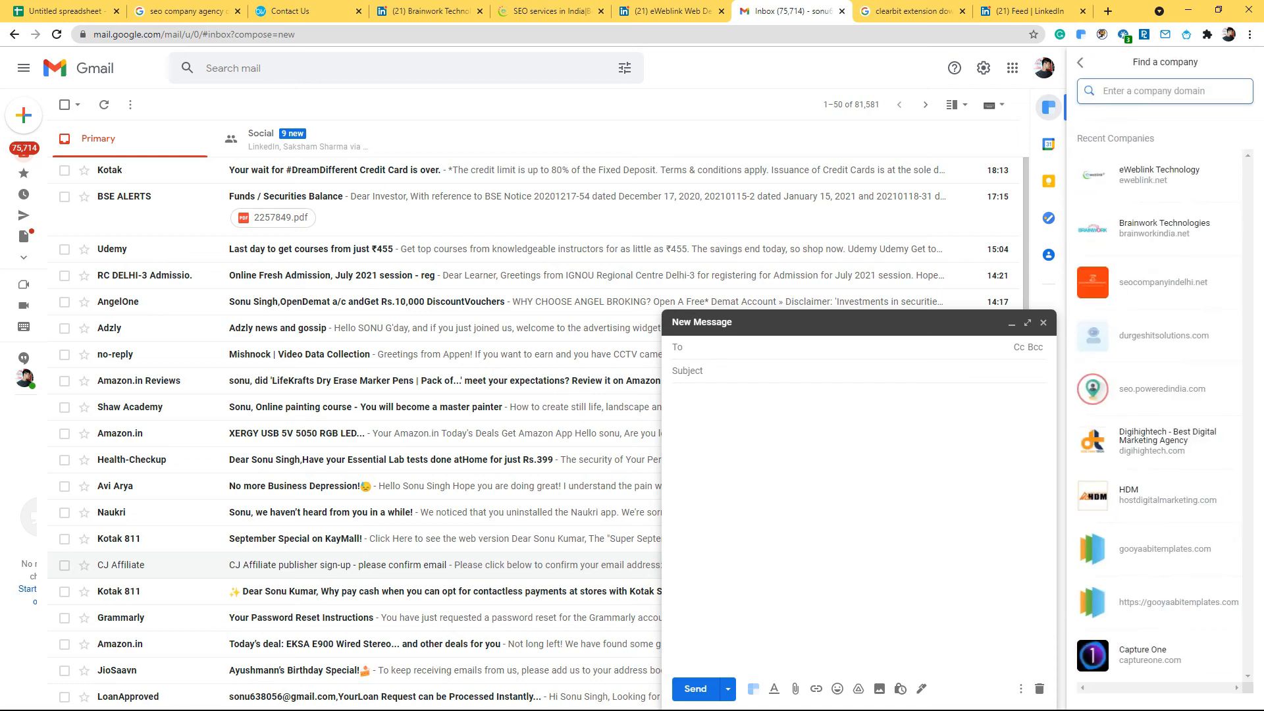
{"action": "left_click", "coordinate": [1080, 62]}
Invite all suggested contacts matching "ww" to Clearbit Connect to earn search credits
{"action": "left_click", "coordinate": [1091, 238]}
{"action": "type", "text": "ww"}
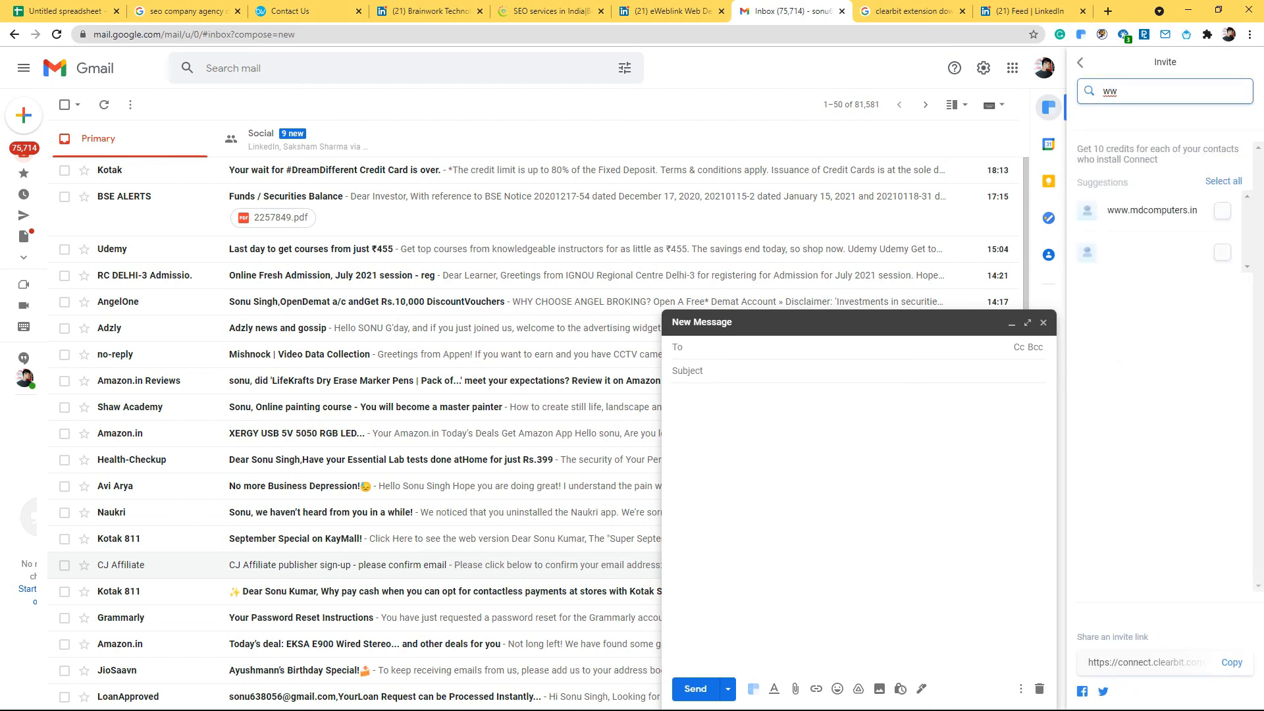
{"action": "left_click", "coordinate": [1223, 181]}
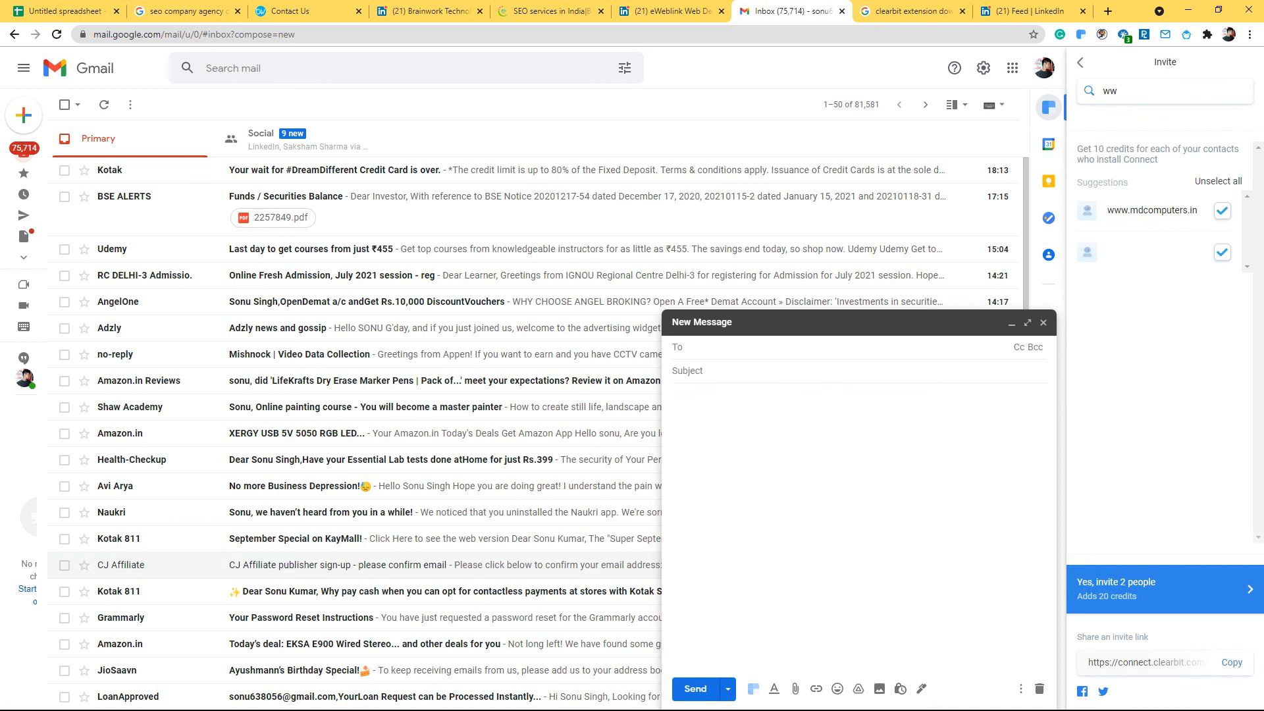
{"action": "key", "text": "Return"}
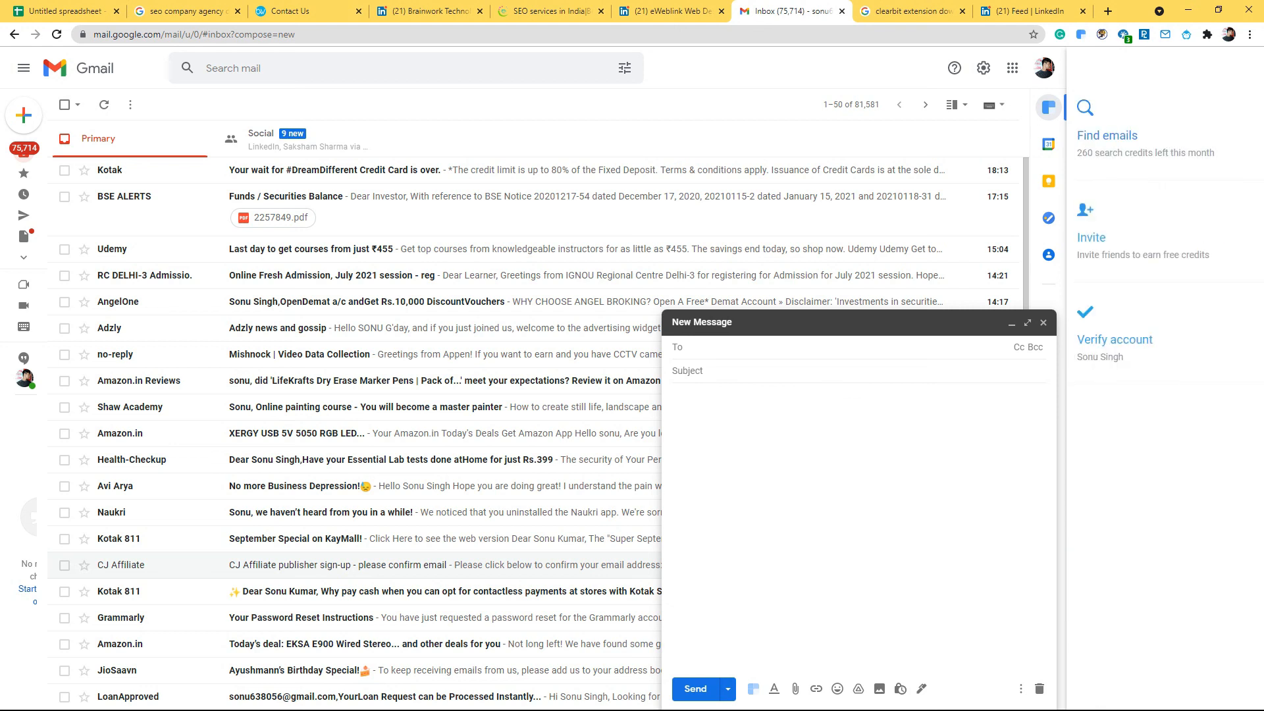
Reload Gmail and start a new message with the Clearbit Connect sidebar, closing the duplicate compose window
{"action": "right_click", "coordinate": [1081, 35]}
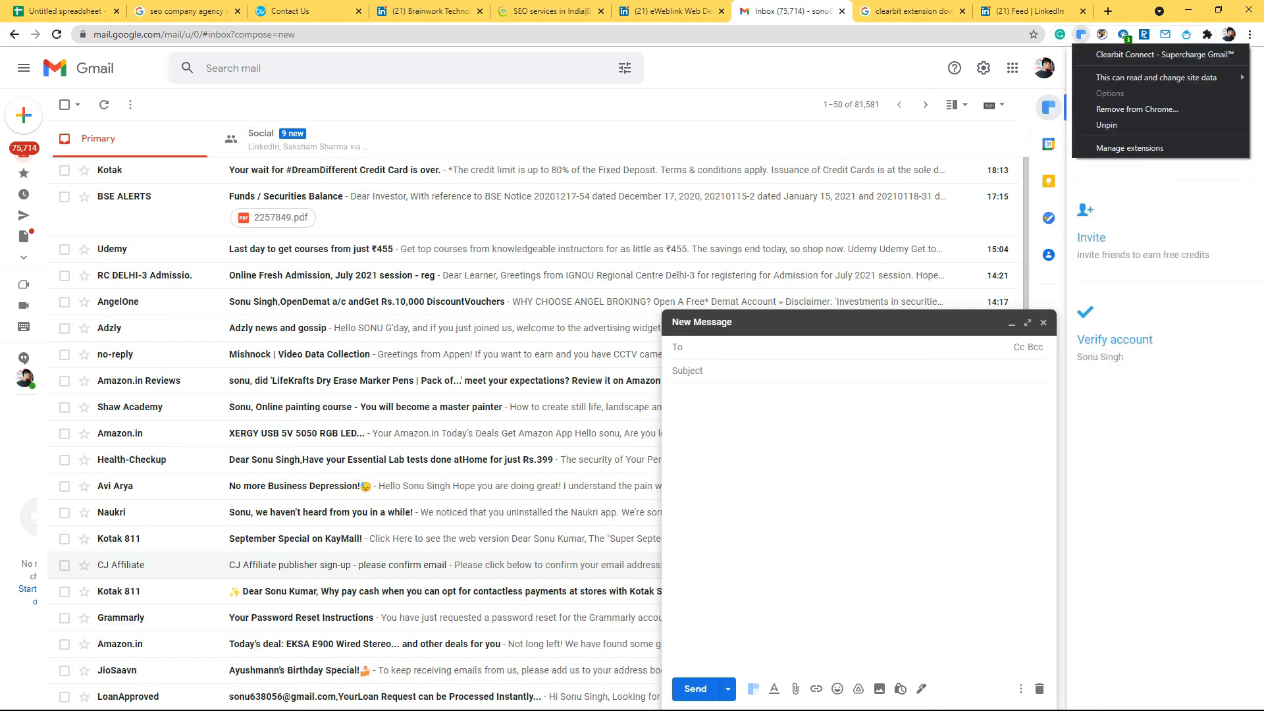
{"action": "left_click", "coordinate": [57, 34]}
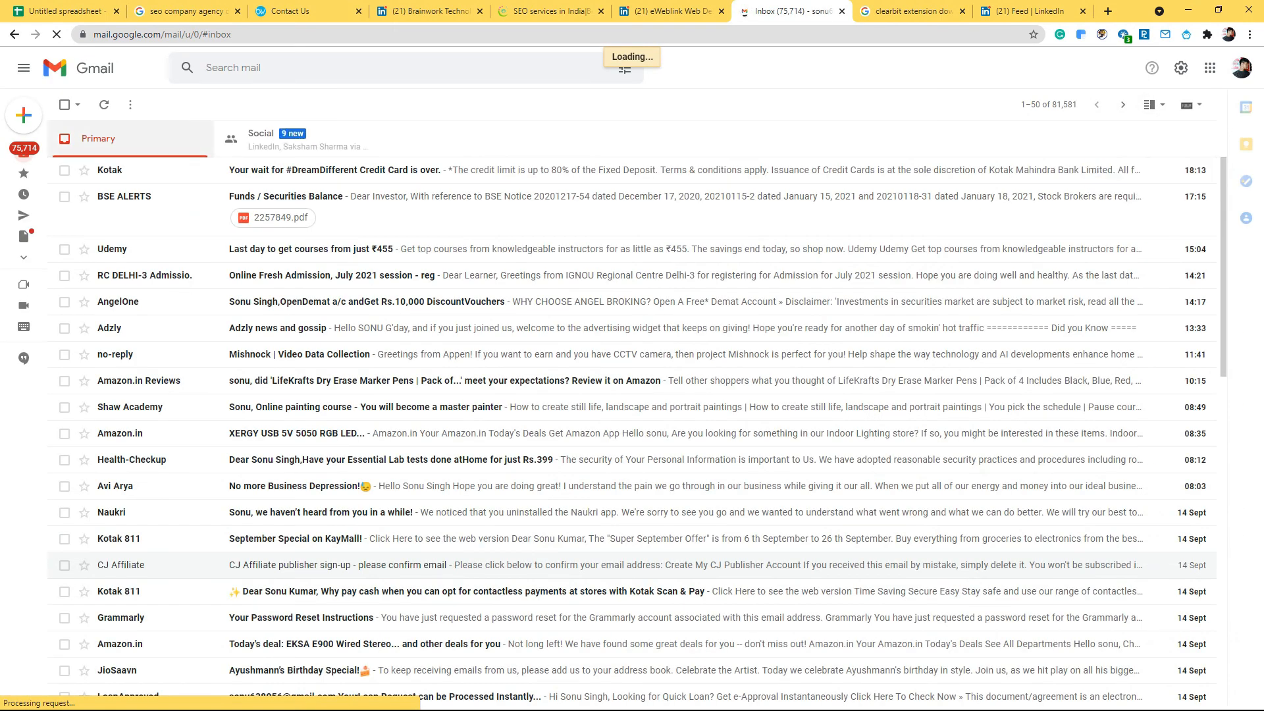
{"action": "double_click", "coordinate": [23, 116]}
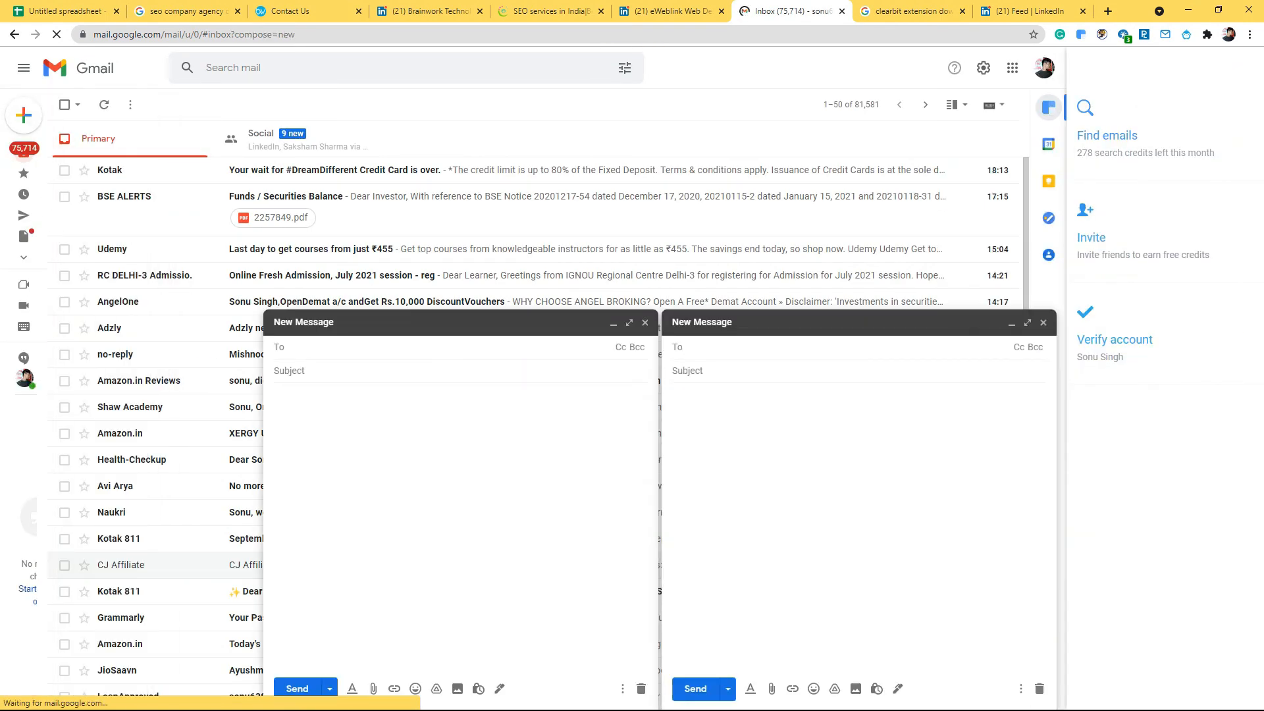
{"action": "left_click", "coordinate": [1043, 322]}
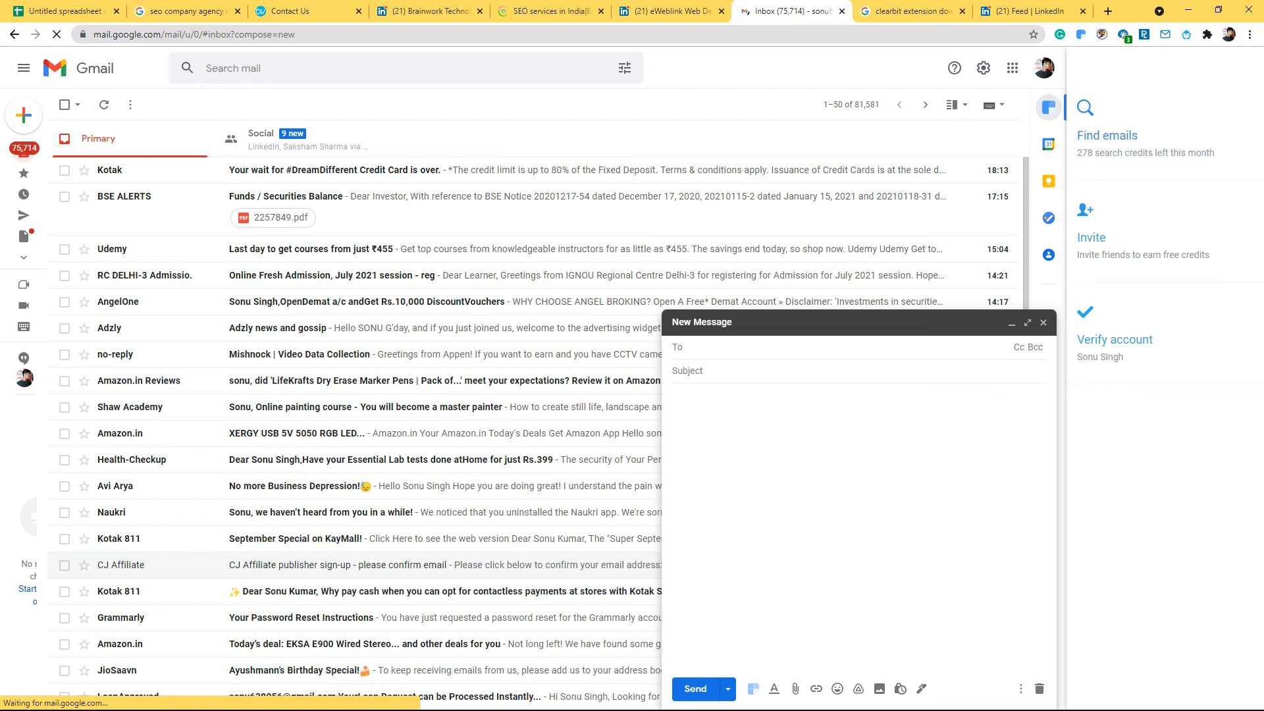
Invite all suggested contacts matching "e" to Clearbit Connect for more credits and reload Gmail
{"action": "left_click", "coordinate": [1085, 210]}
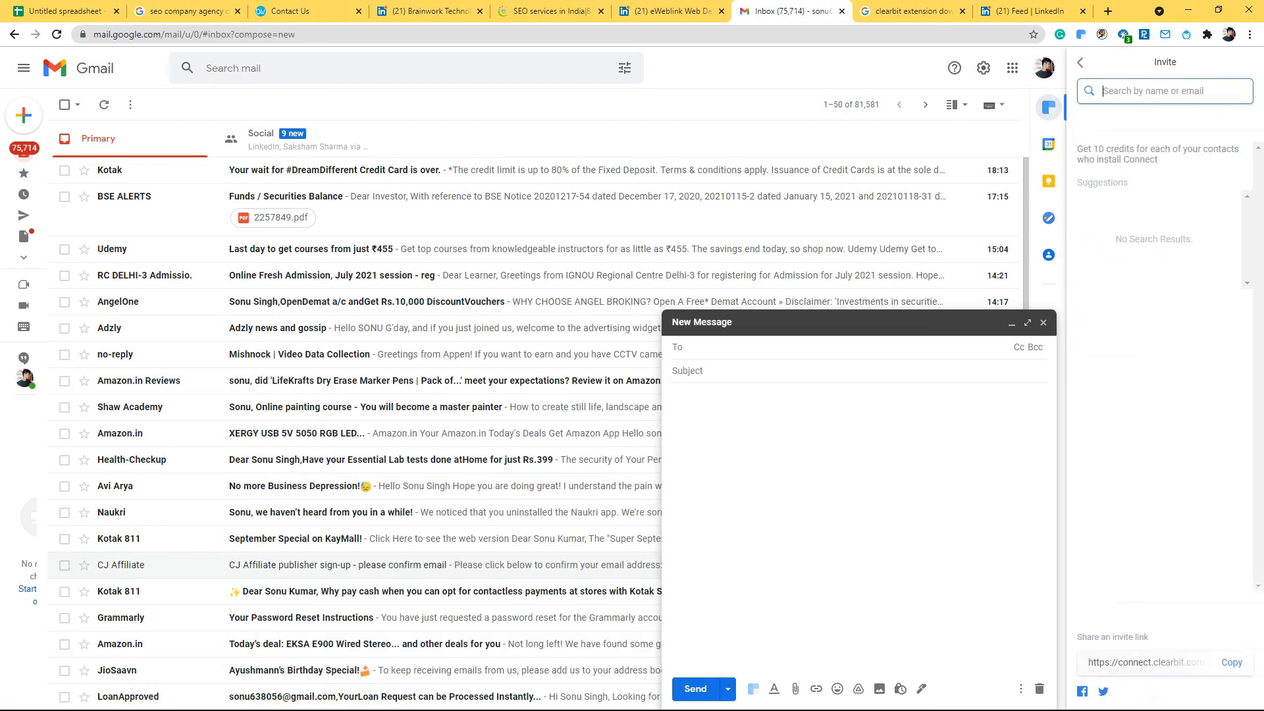
{"action": "type", "text": "qwe"}
{"action": "key", "text": "BackSpace"}
{"action": "type", "text": "cv"}
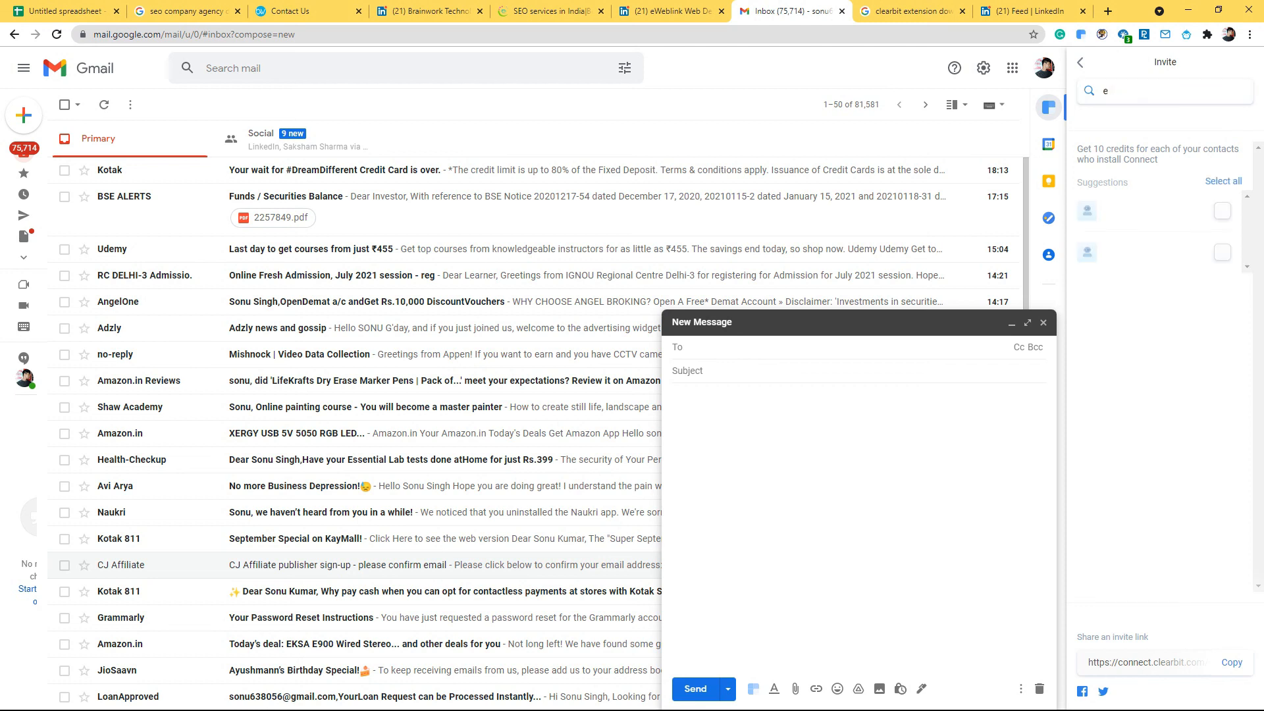
{"action": "left_click", "coordinate": [1222, 181]}
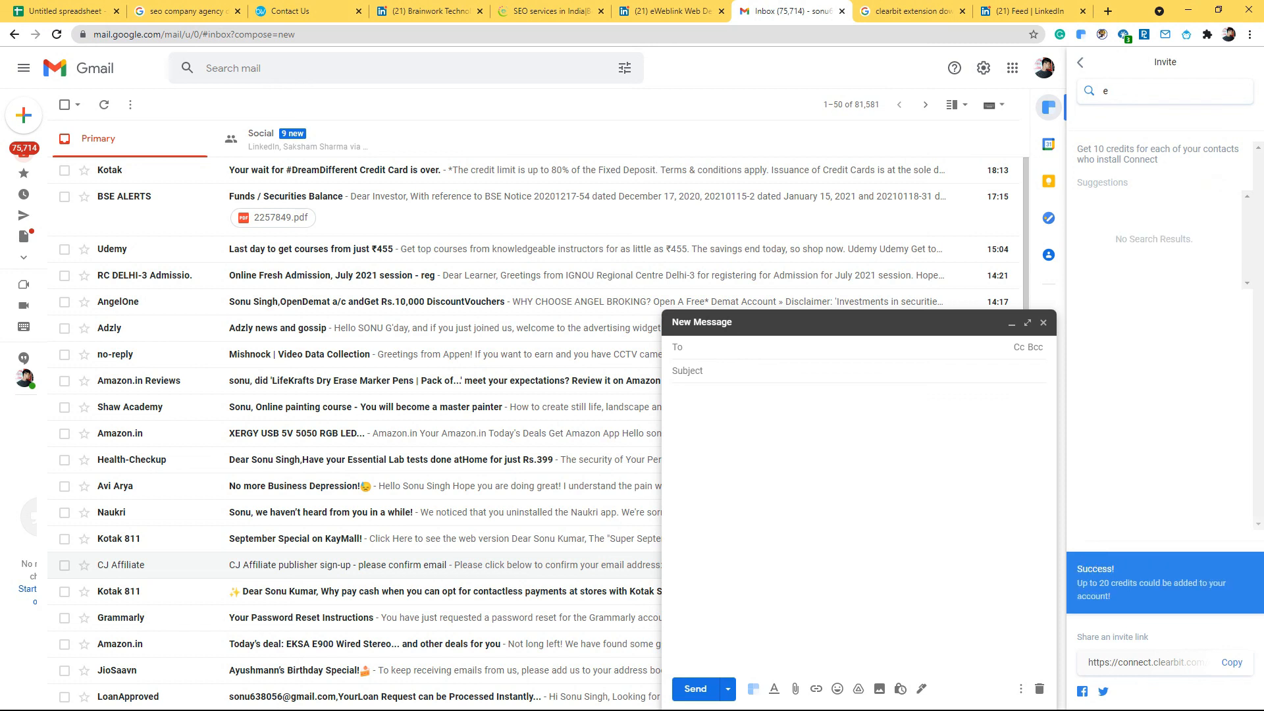
{"action": "key", "text": "F5"}
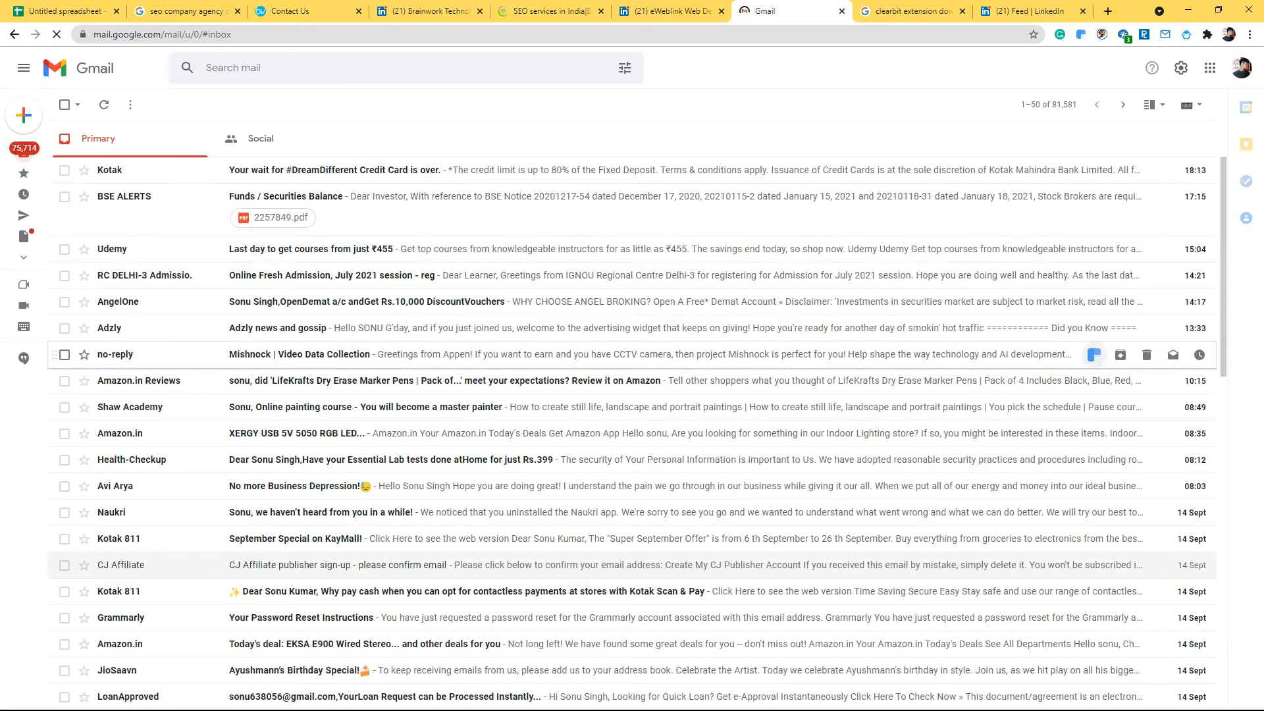